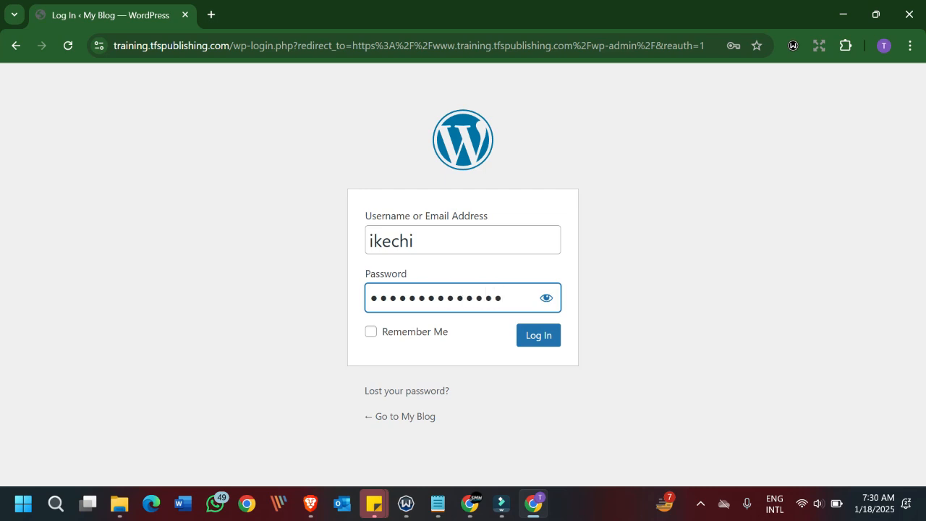
# Log in to the WordPress admin without saving the password in the browser, and open the General Settings page.
pyautogui.click(536, 343)
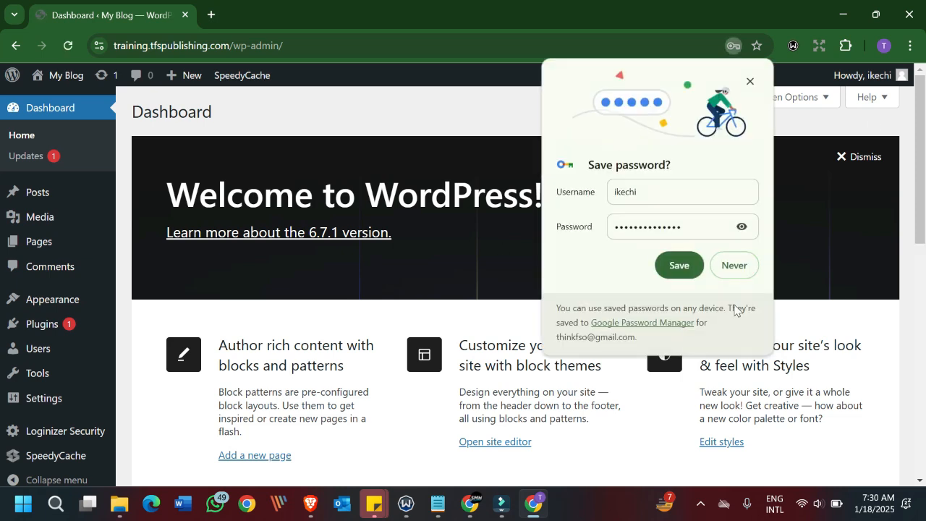
pyautogui.click(732, 266)
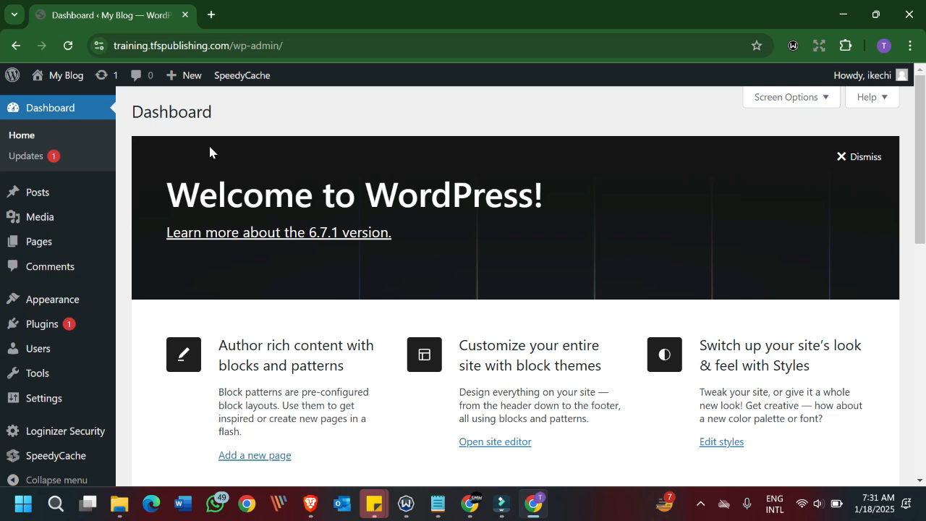
pyautogui.moveTo(66, 372)
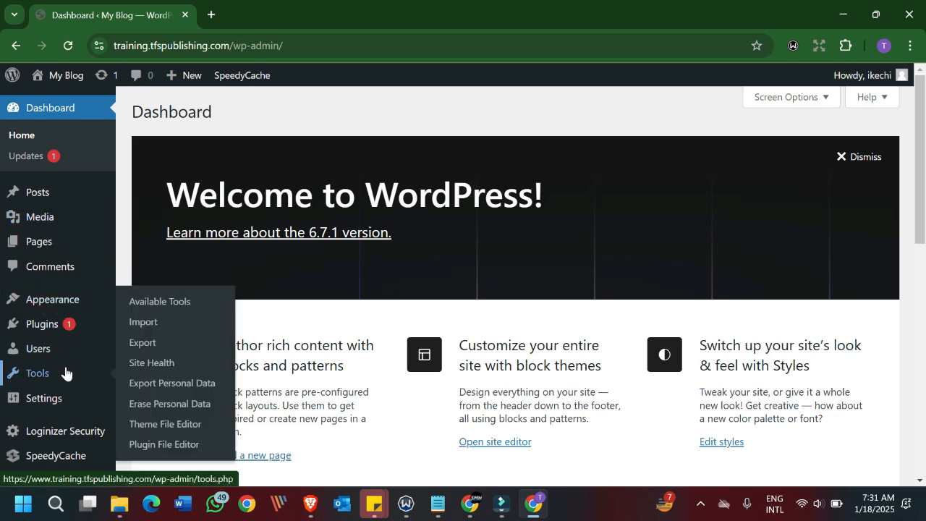
pyautogui.moveTo(47, 399)
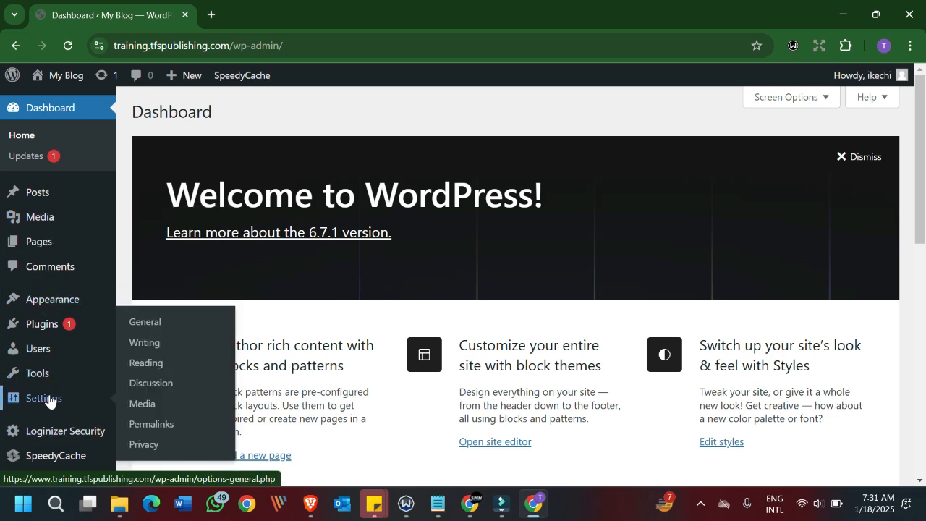
pyautogui.click(158, 325)
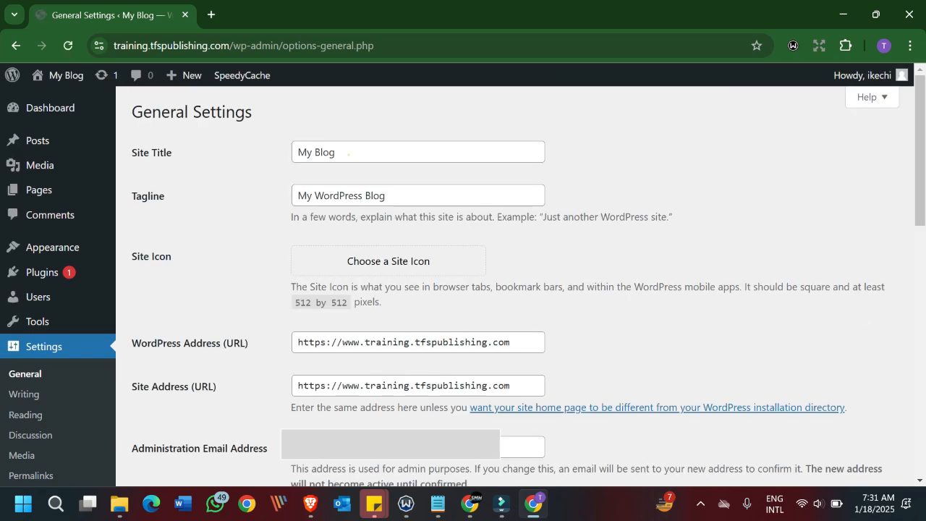
pyautogui.tripleClick(348, 152)
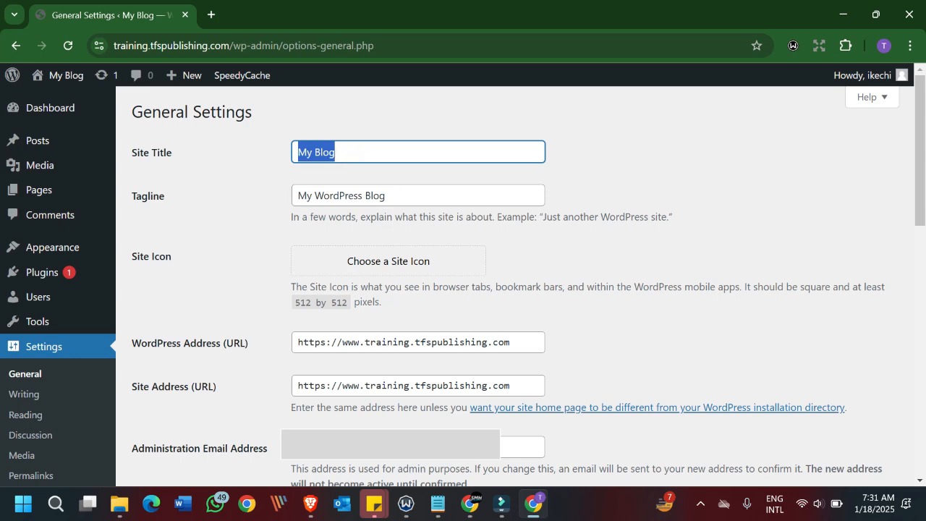
# Search Google in a new browser tab for "medical website templates".
pyautogui.click(212, 14)
pyautogui.write('medical')
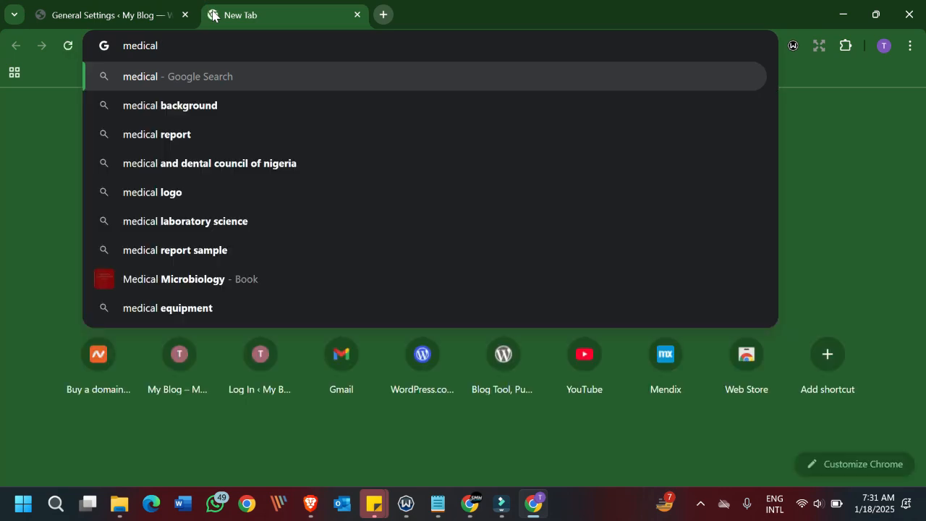
pyautogui.write(' website')
pyautogui.press('Return')
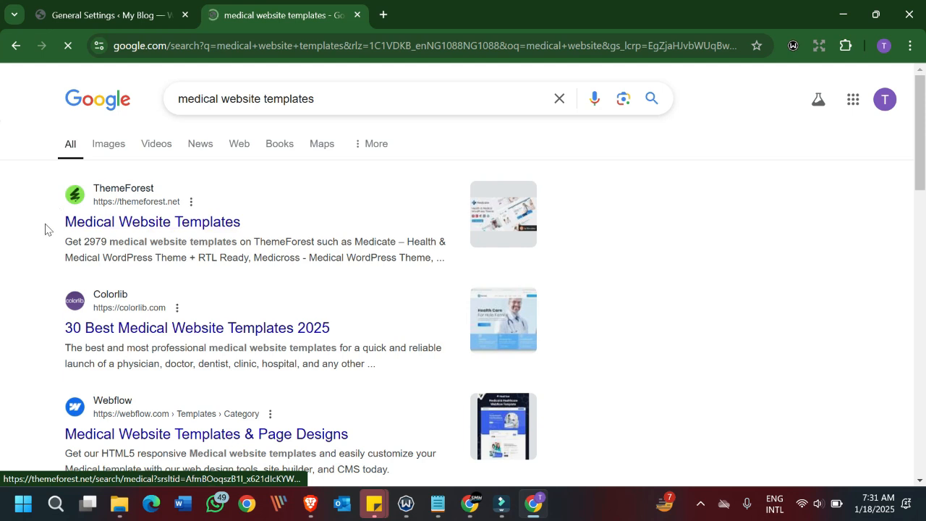
pyautogui.moveTo(60, 226); pyautogui.dragTo(171, 221)
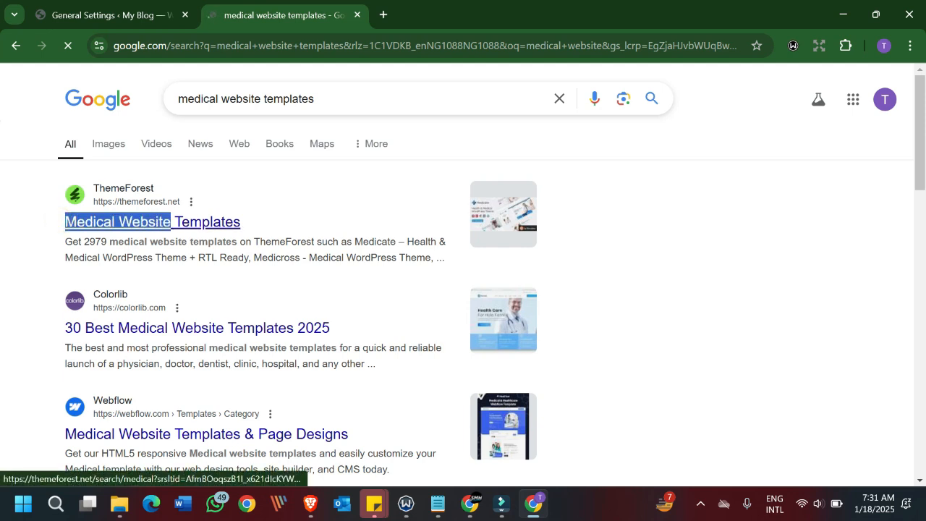
# Change the Google search to "medical website in usa".
pyautogui.click(261, 99)
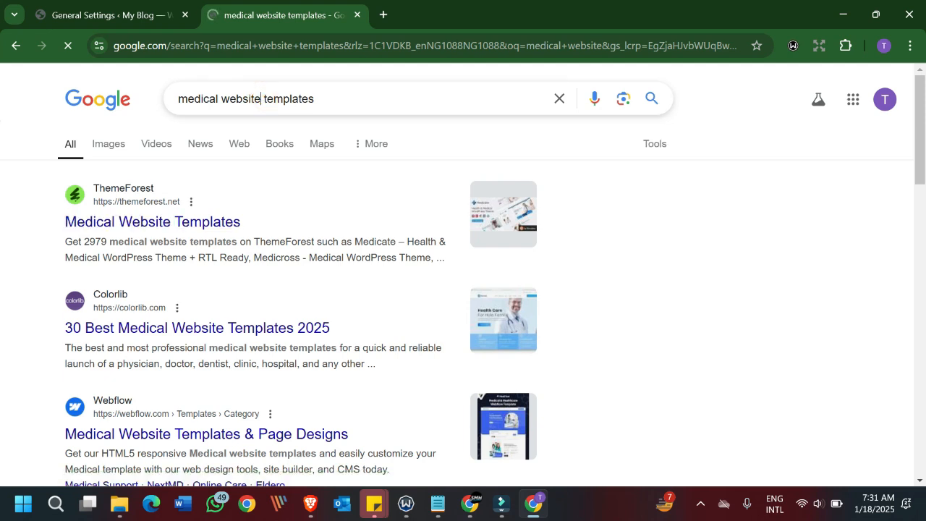
pyautogui.doubleClick(265, 98)
pyautogui.write('in usa')
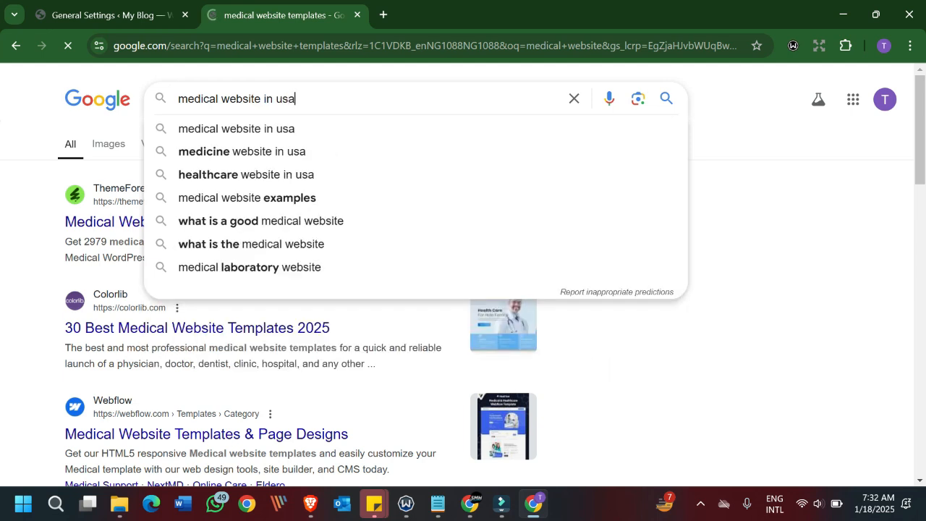
pyautogui.press('Return')
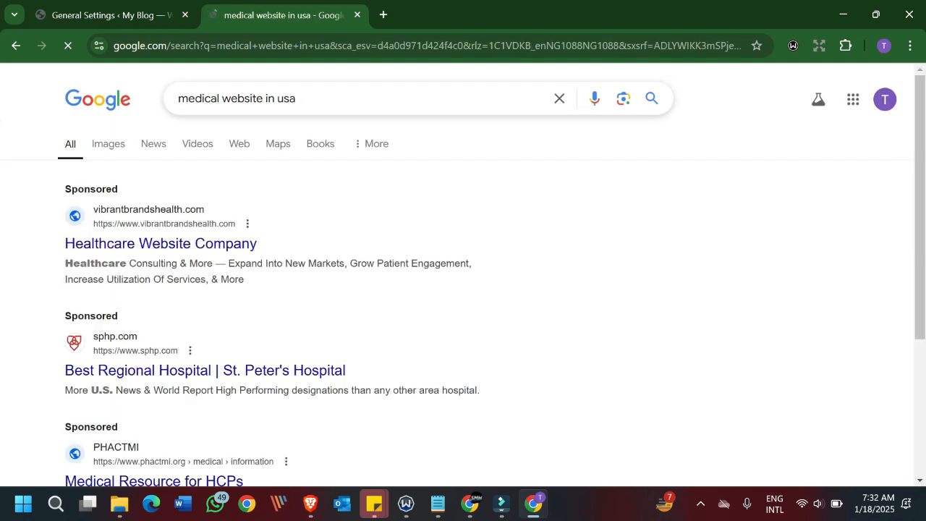
# View the "Healthcare Website Company" result in its own tab as a reference site, and return to the WordPress General Settings.
pyautogui.rightClick(137, 245)
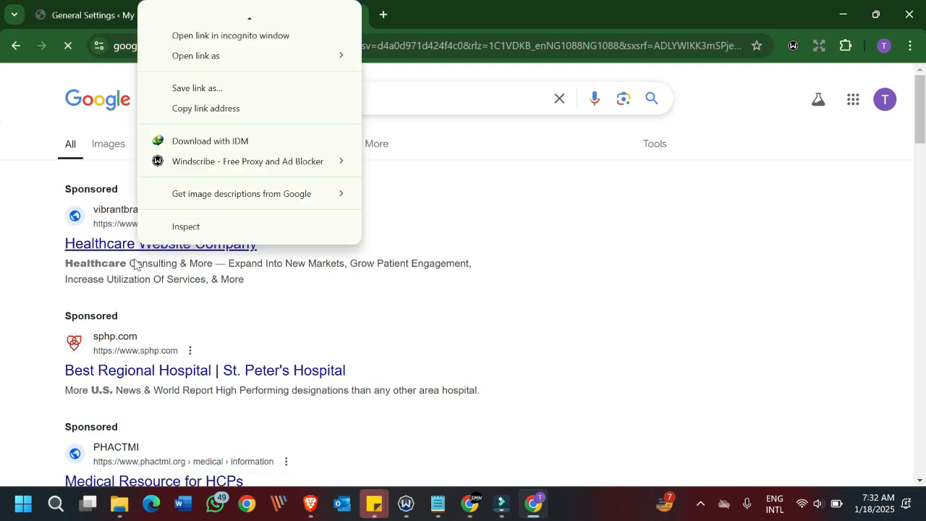
pyautogui.click(228, 20)
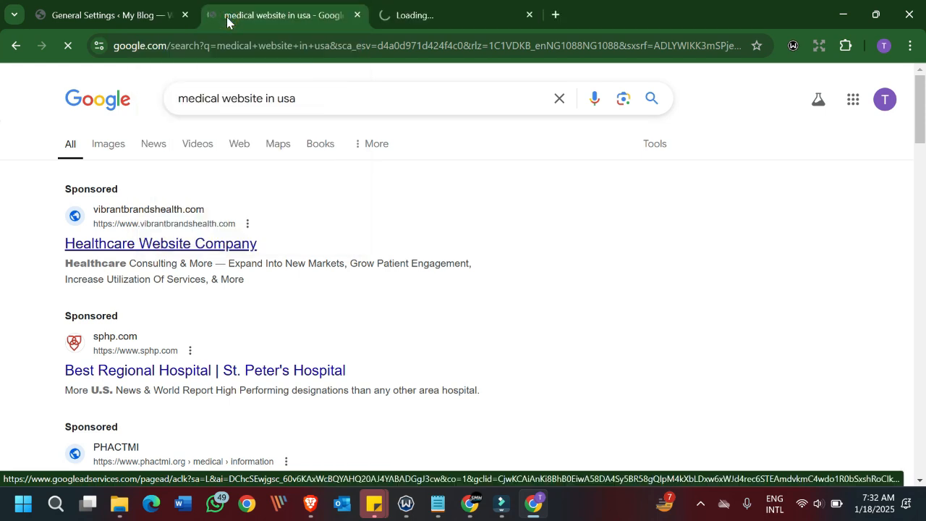
pyautogui.click(455, 13)
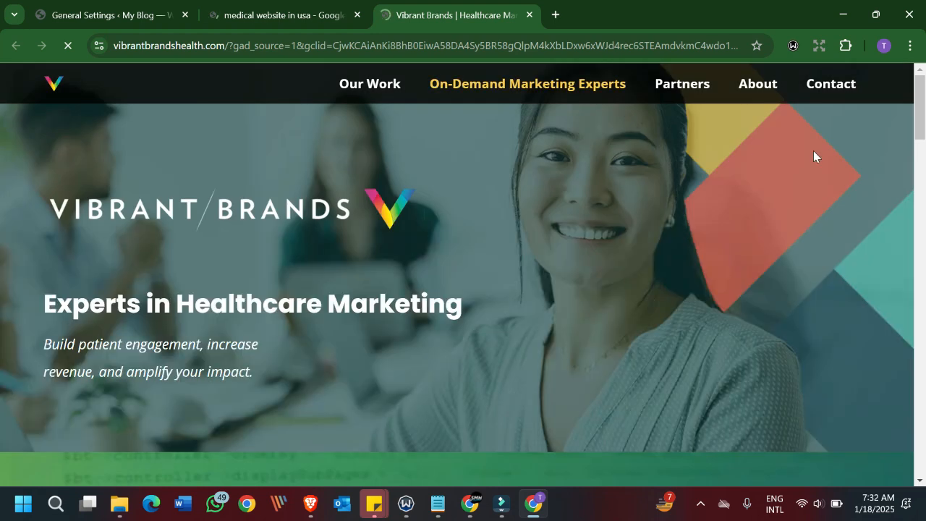
pyautogui.moveTo(923, 92)
pyautogui.mouseDown()
pyautogui.moveTo(918, 373)
pyautogui.moveTo(922, 80)
pyautogui.mouseUp()
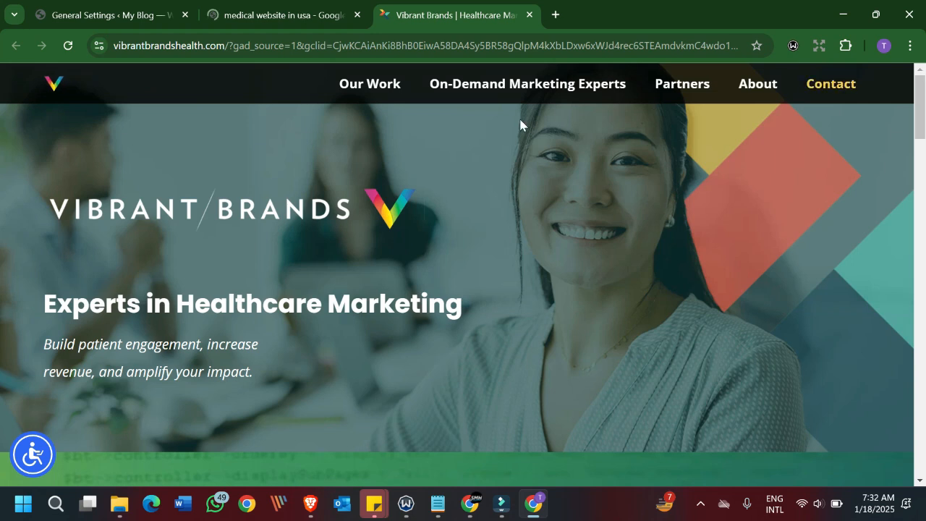
pyautogui.click(262, 20)
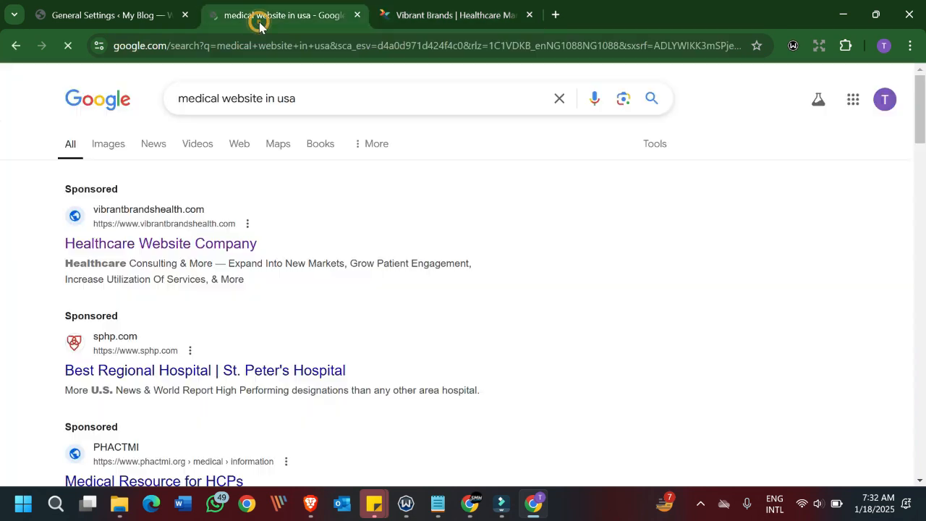
pyautogui.click(104, 22)
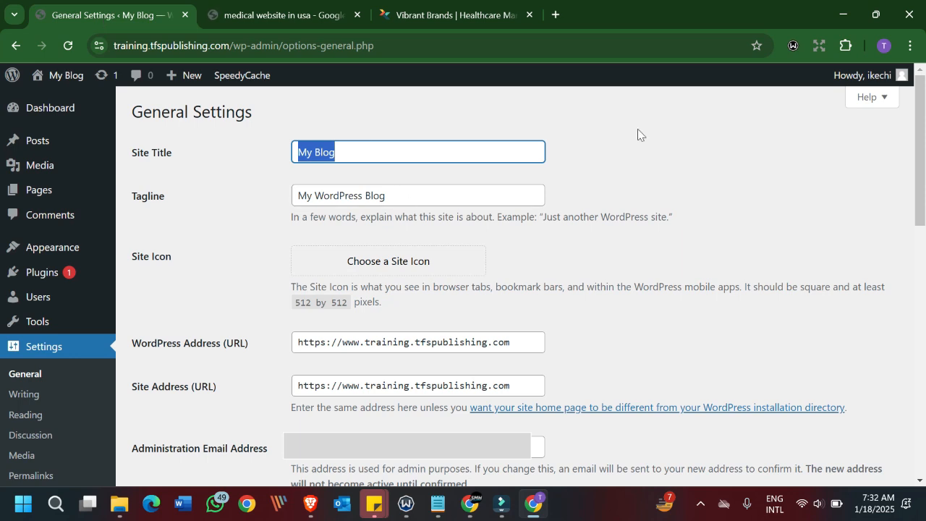
# Search Google in another new tab for "blonwe theme".
pyautogui.click(557, 17)
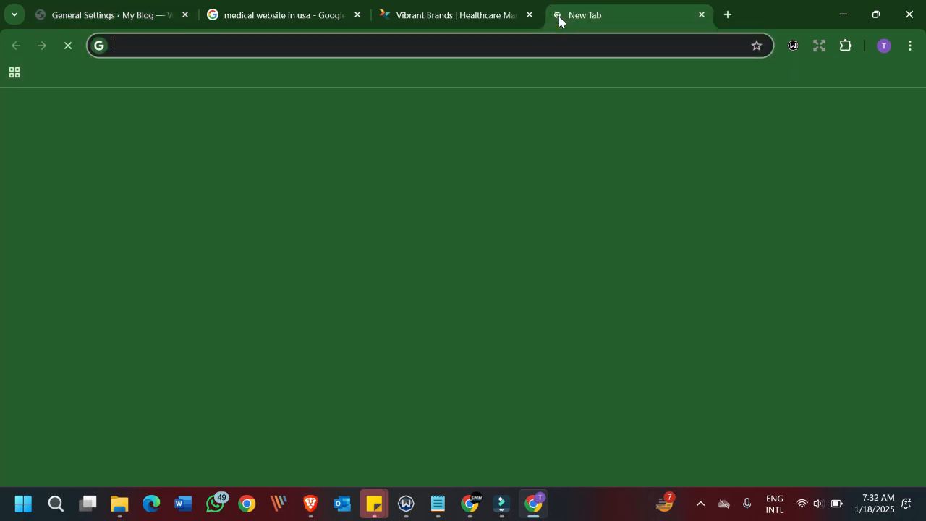
pyautogui.write('blon')
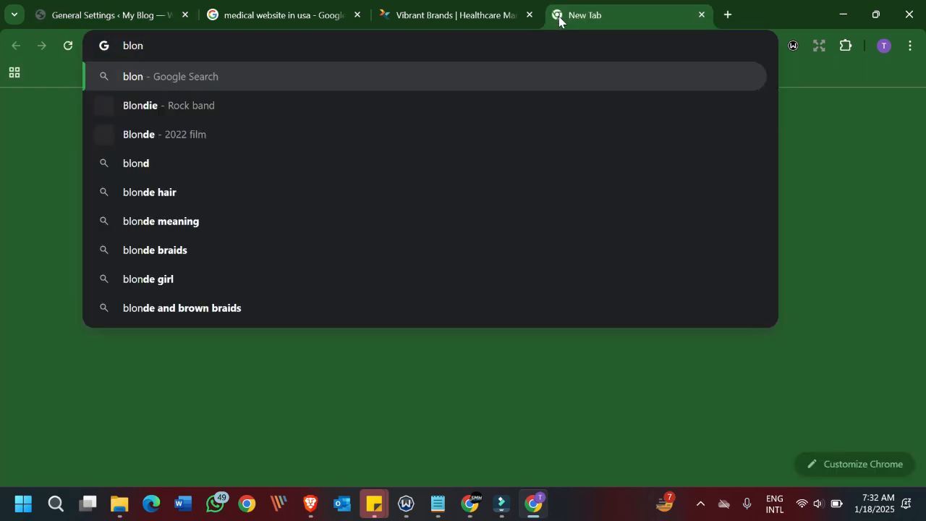
pyautogui.write('we')
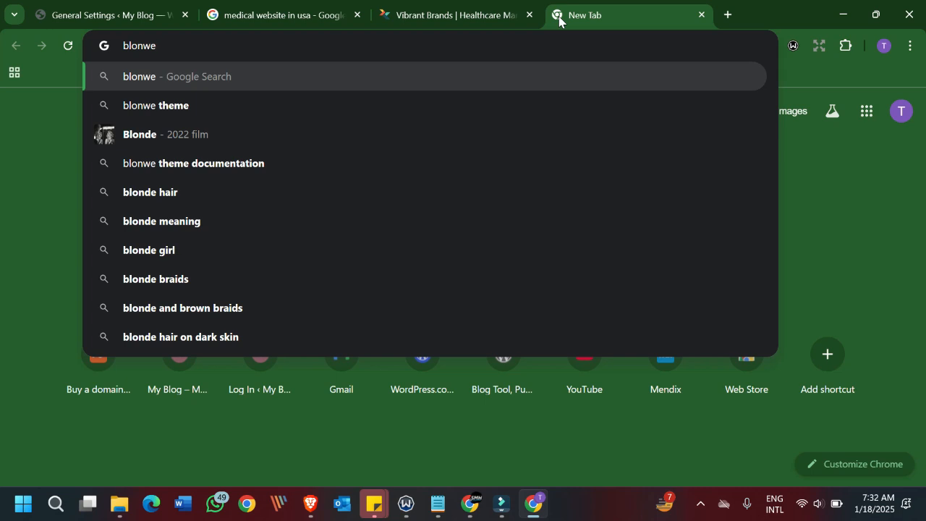
pyautogui.press('Down')
pyautogui.press('Return')
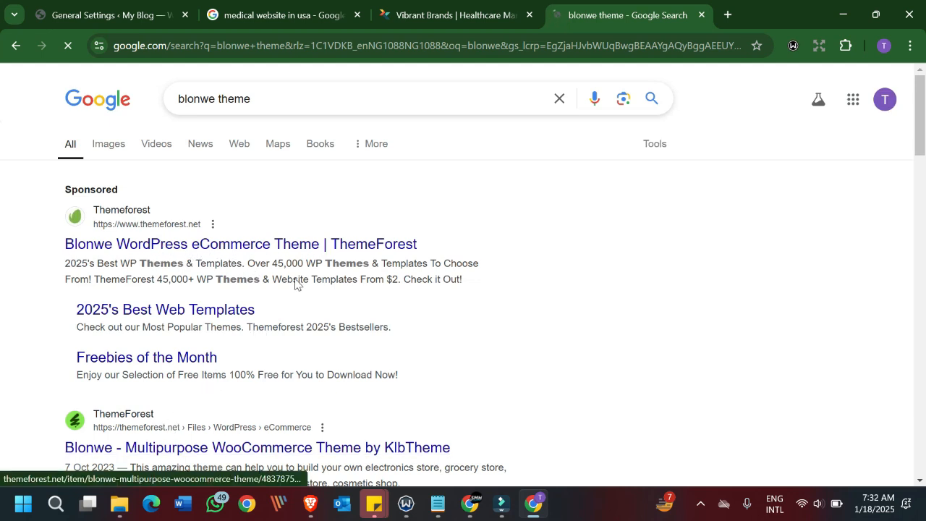
# Open the ThemeForest result and go to the item page of the Blonwe Multipurpose WooCommerce Theme.
pyautogui.click(219, 248)
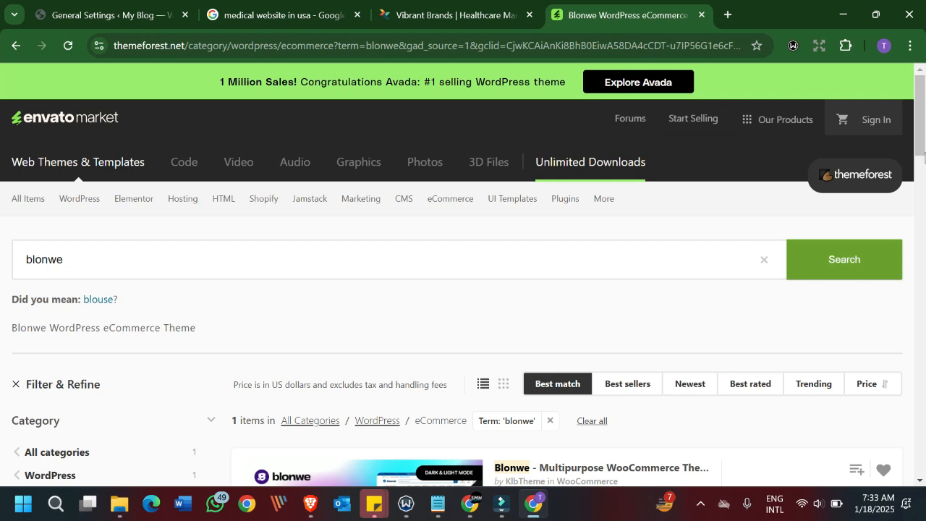
pyautogui.scroll(-3, 923, 156)
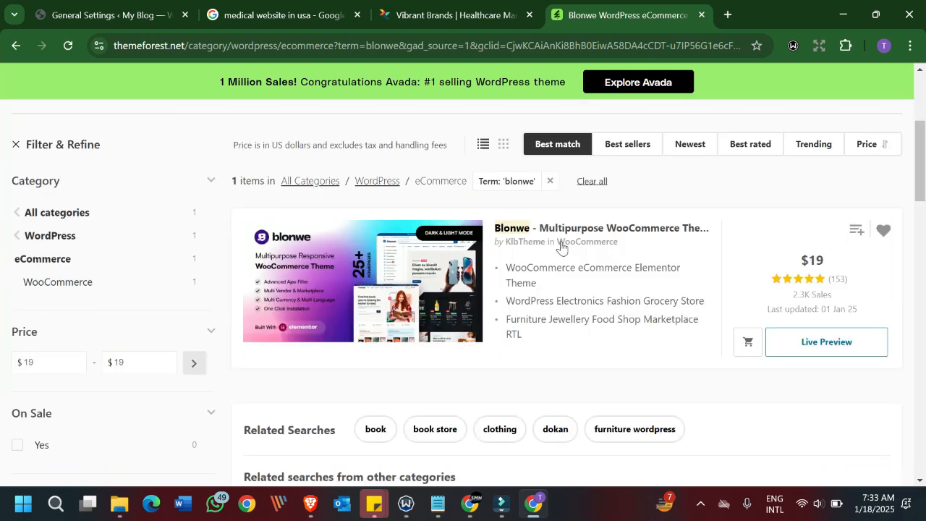
pyautogui.click(582, 230)
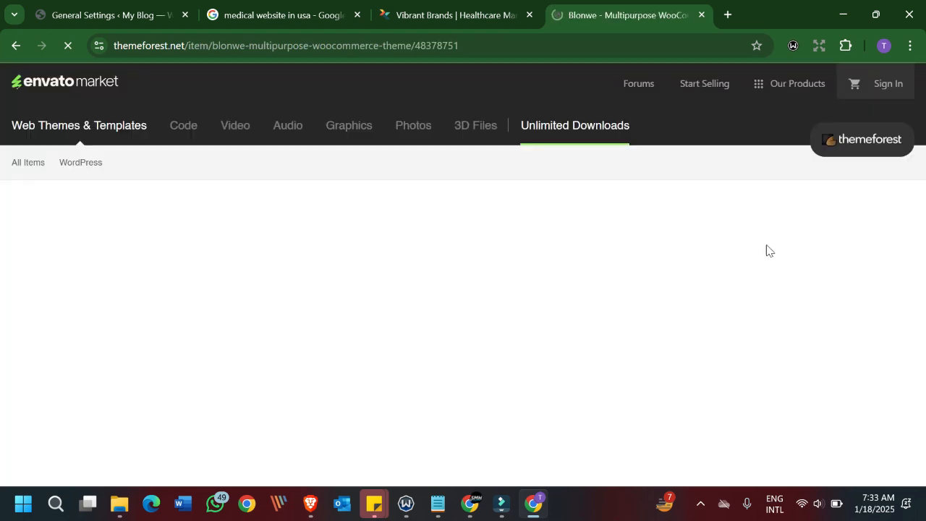
# Look over the Blonwe theme's item page and launch its live preview.
pyautogui.scroll(-1, 917, 137)
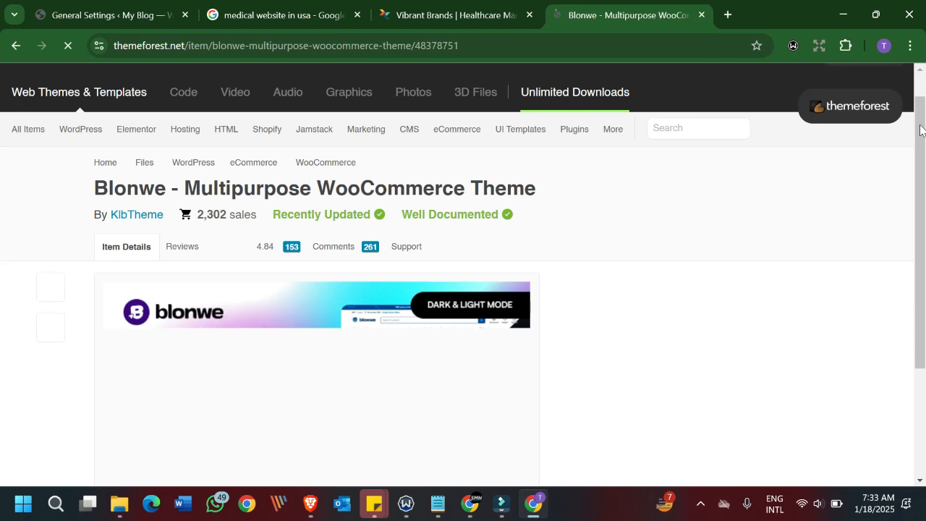
pyautogui.scroll(1, 919, 128)
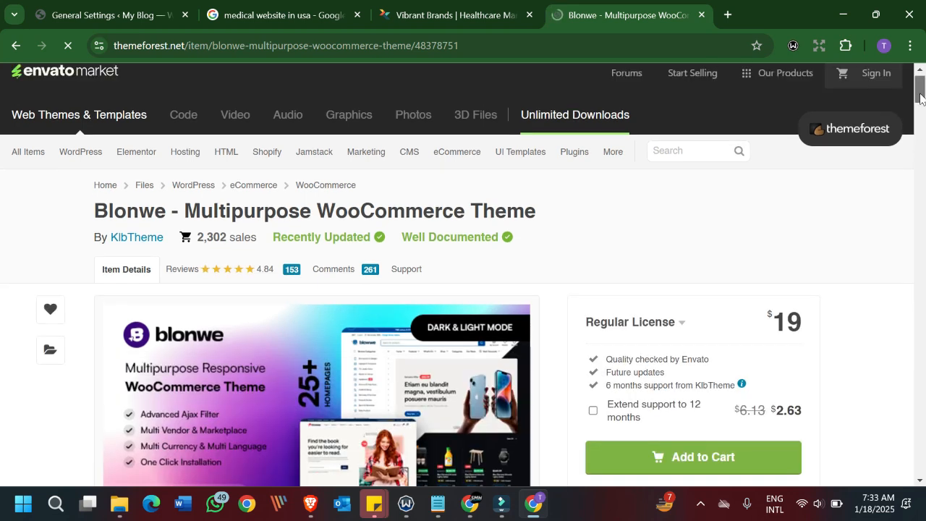
pyautogui.scroll(-4, 920, 97)
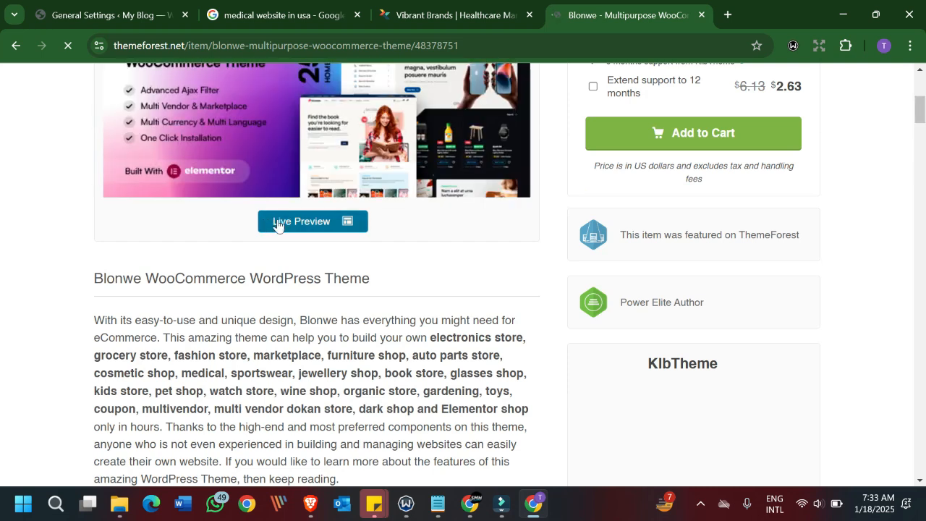
pyautogui.click(277, 224)
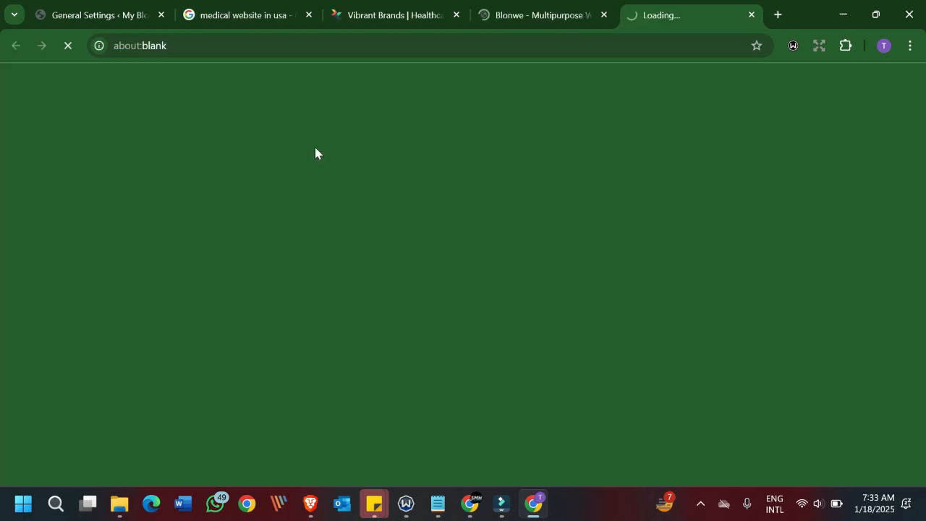
# Return to the WordPress General Settings and replace the site title with "Healthcare".
pyautogui.click(102, 17)
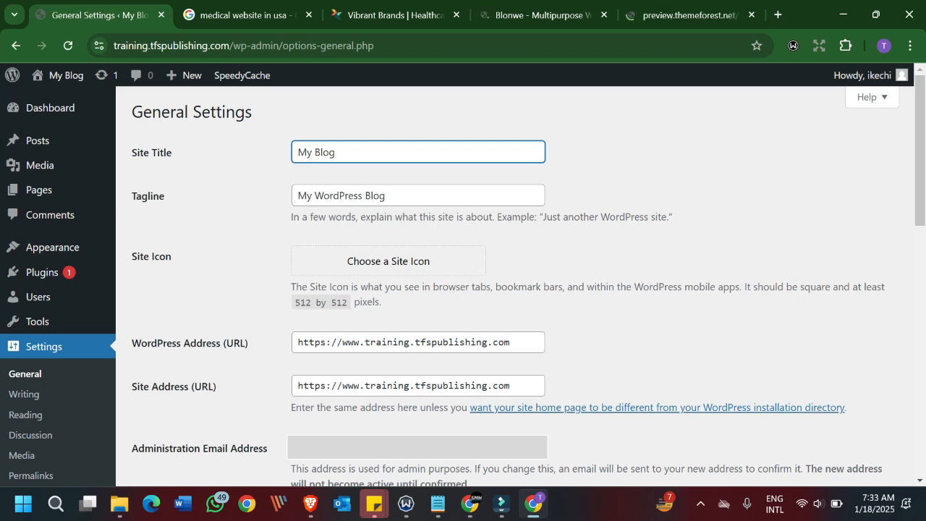
pyautogui.click(393, 196)
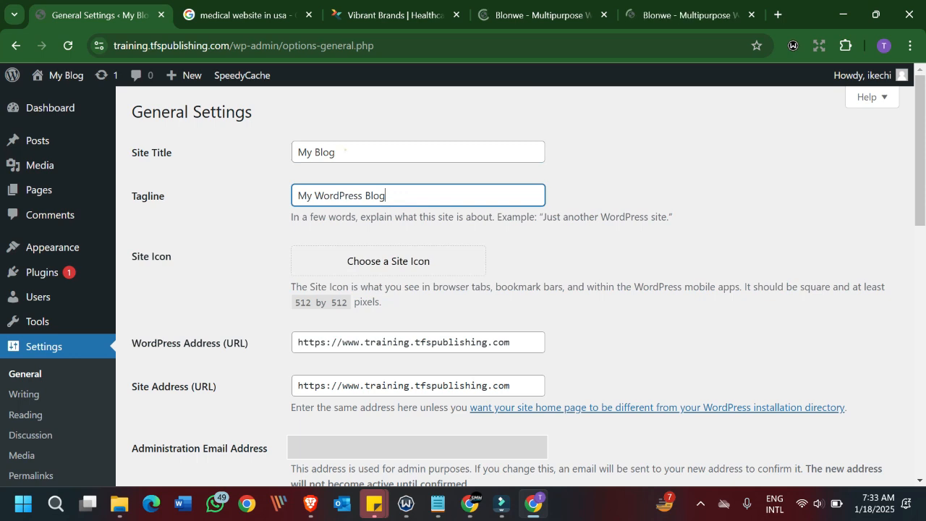
pyautogui.tripleClick(345, 151)
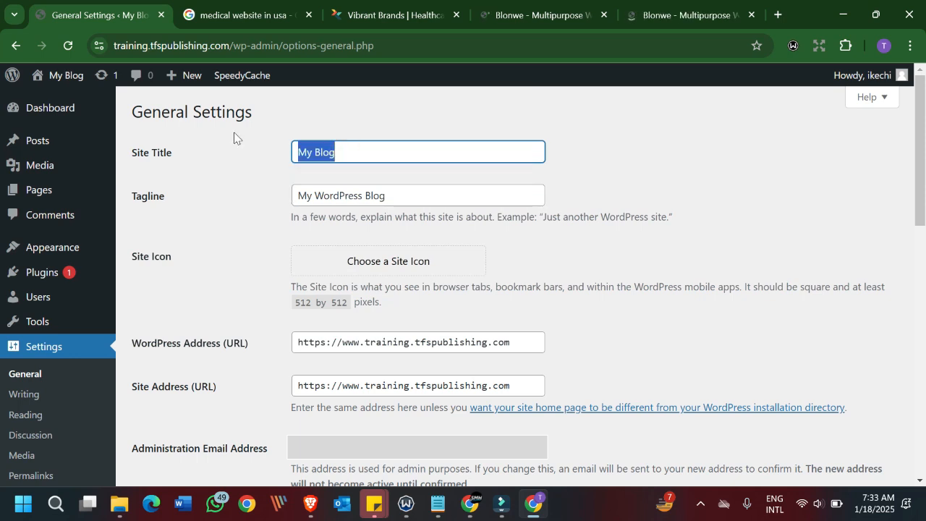
pyautogui.write('medical')
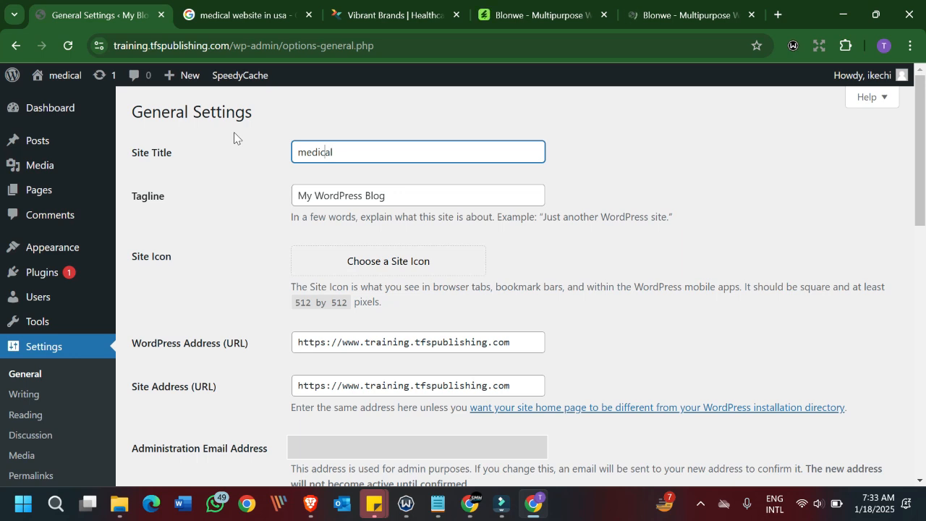
pyautogui.hotkey('ctrl', 'a')
pyautogui.write('H')
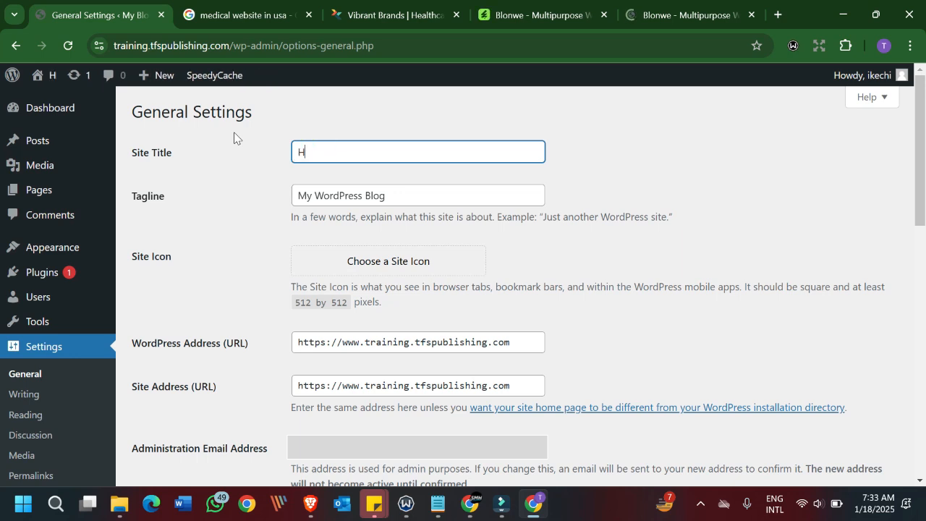
pyautogui.write('ealthcare')
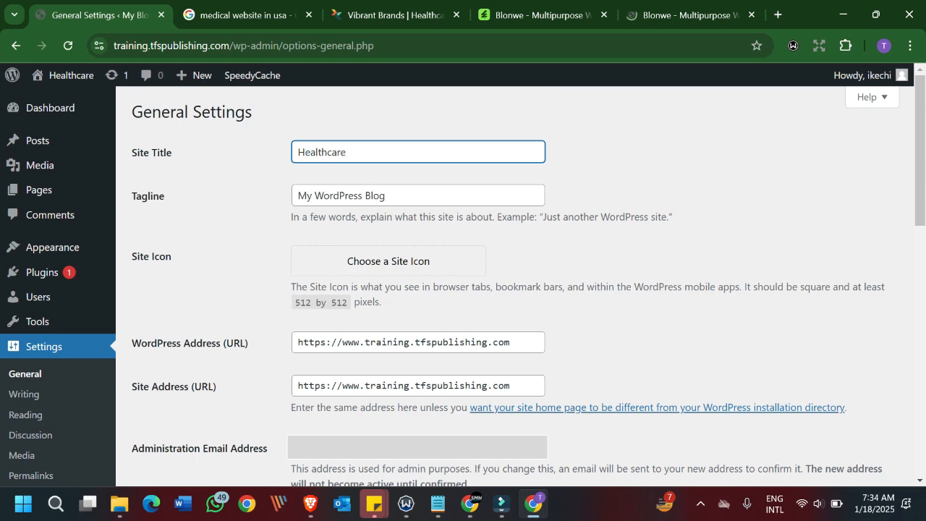
# Replace the site tagline with "We give our best to you always".
pyautogui.tripleClick(332, 195)
pyautogui.write('W')
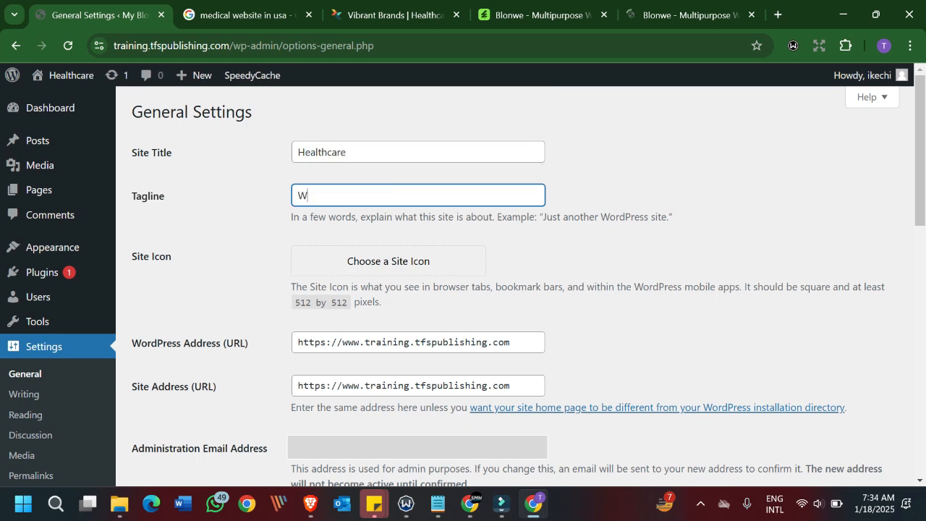
pyautogui.write('e give our best to you always')
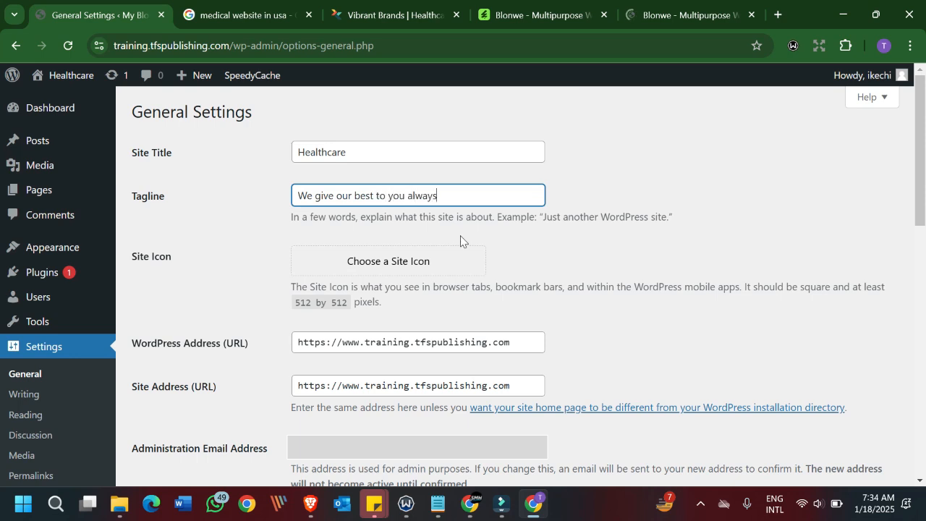
# Review the remaining General Settings fields and save the changes.
pyautogui.scroll(-1, 920, 189)
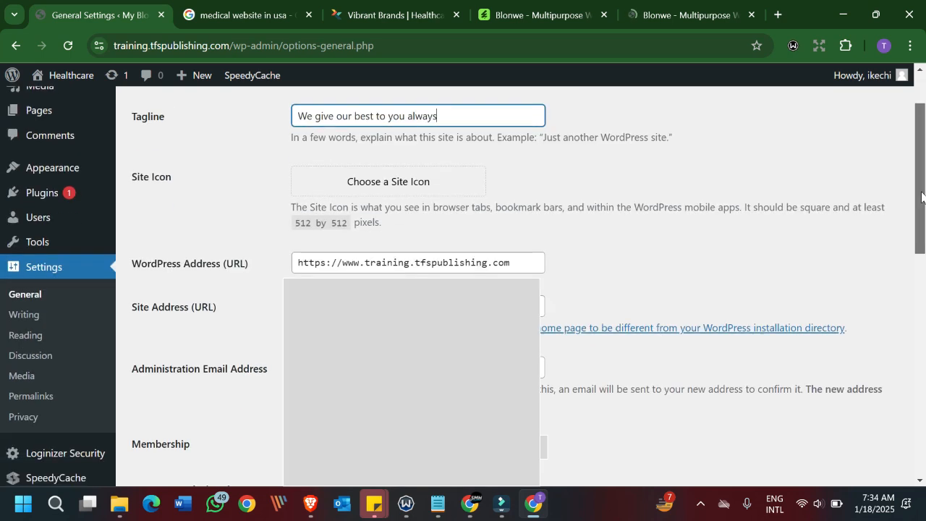
pyautogui.scroll(1, 919, 189)
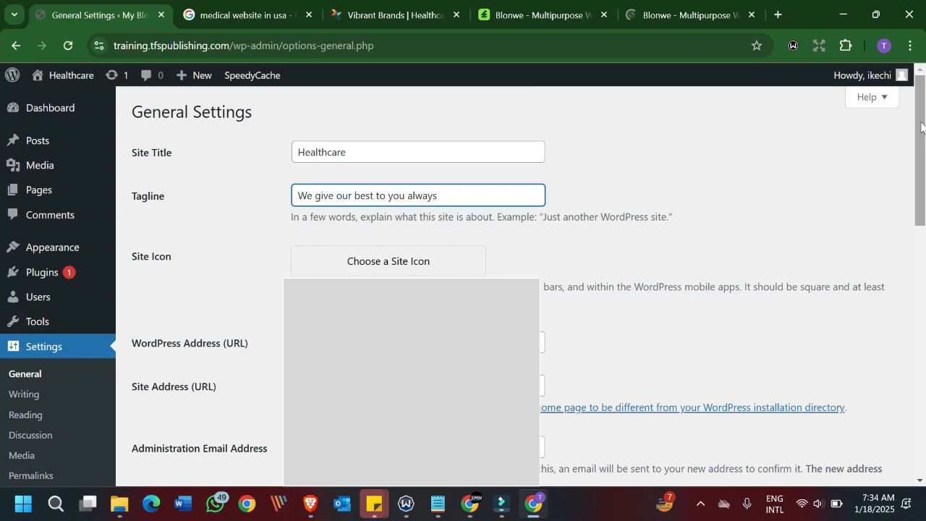
pyautogui.moveTo(920, 122)
pyautogui.mouseDown()
pyautogui.moveTo(920, 145)
pyautogui.moveTo(921, 132)
pyautogui.mouseUp()
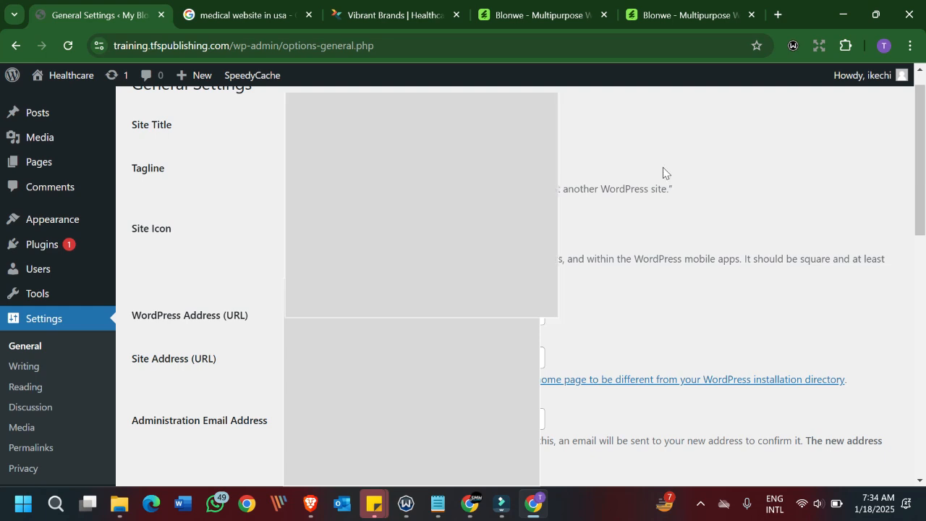
pyautogui.moveTo(917, 163); pyautogui.dragTo(917, 272)
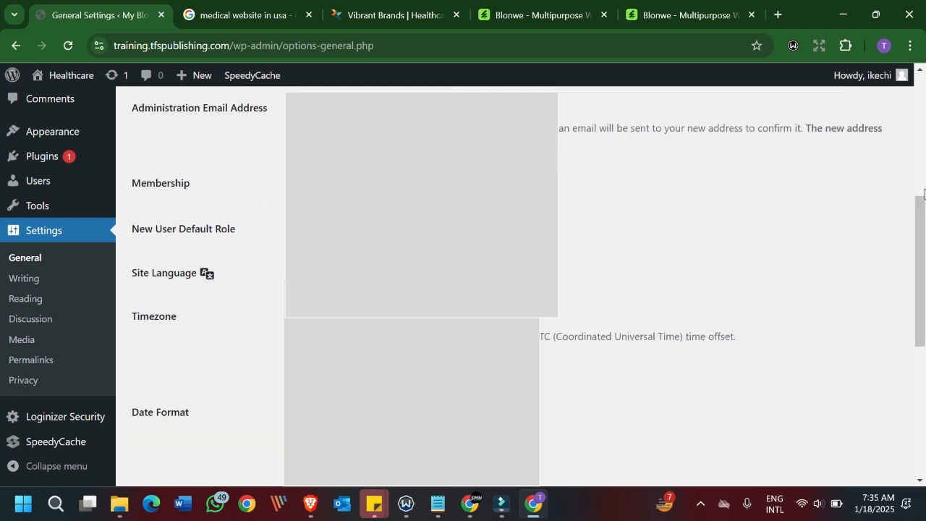
pyautogui.moveTo(922, 208); pyautogui.dragTo(924, 45)
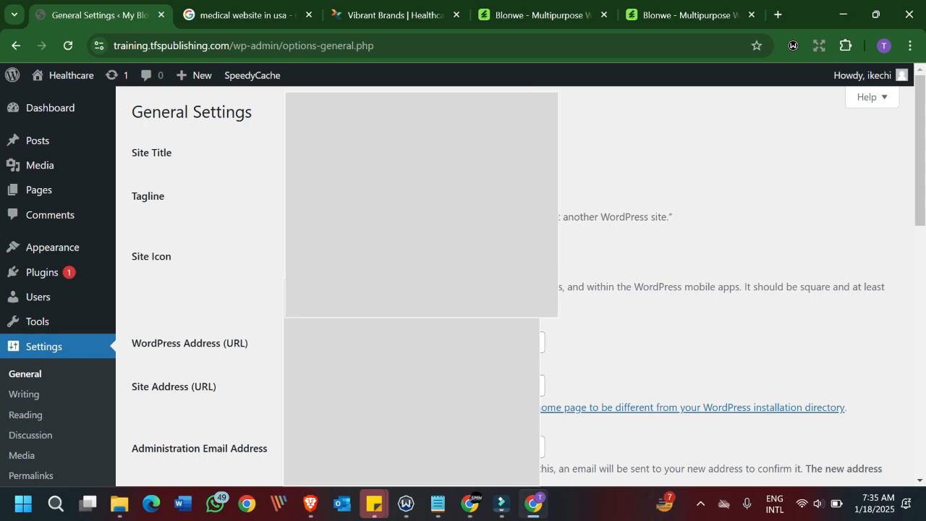
pyautogui.moveTo(923, 189); pyautogui.dragTo(917, 434)
pyautogui.click(147, 419)
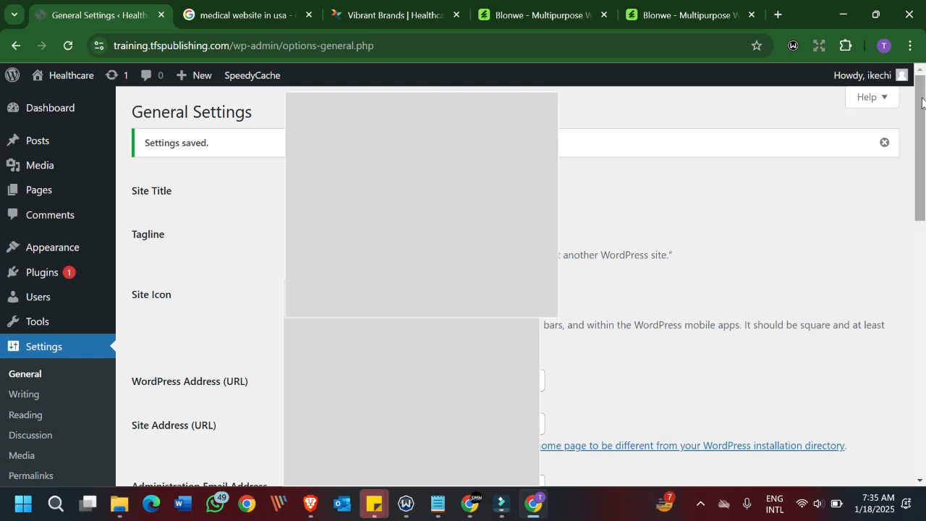
# Go to the Permalink Settings, set the permalink structure to Post name and save the changes.
pyautogui.scroll(-2, 905, 145)
pyautogui.moveTo(911, 161); pyautogui.dragTo(910, 223)
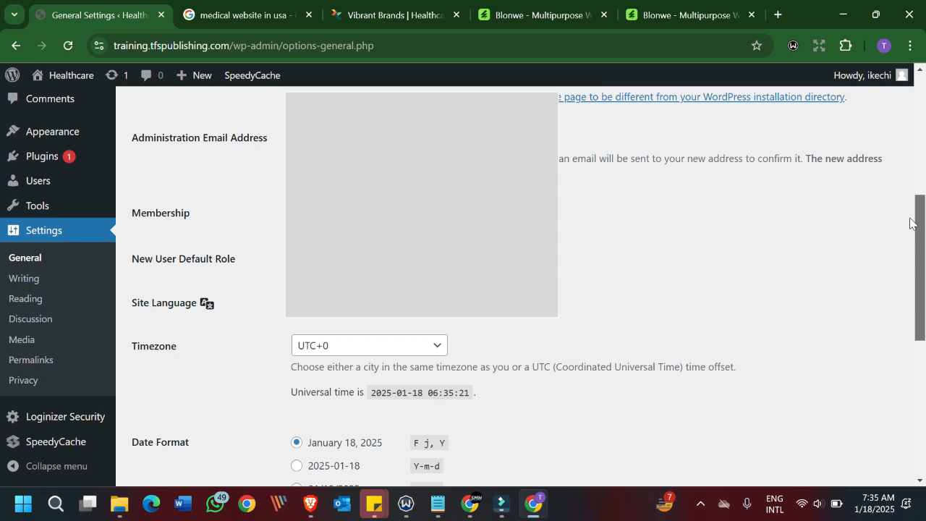
pyautogui.moveTo(910, 223); pyautogui.dragTo(908, 282)
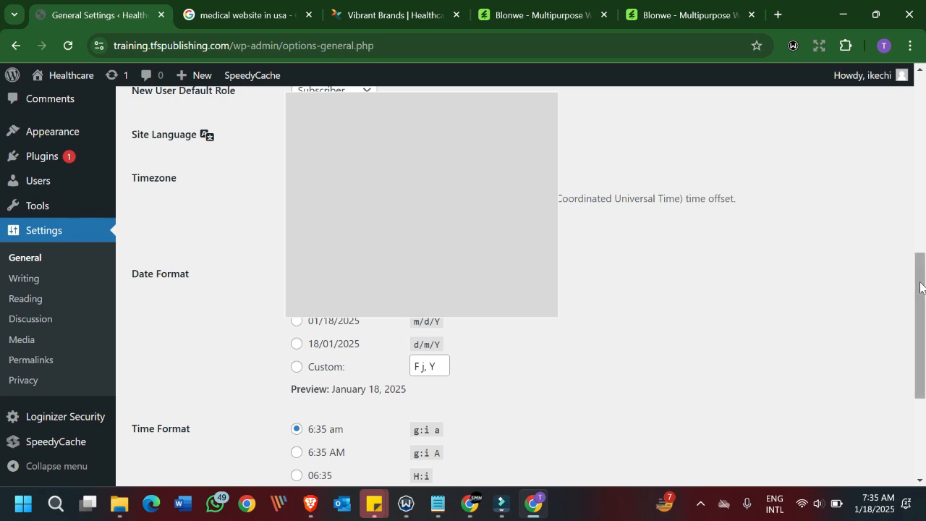
pyautogui.click(26, 361)
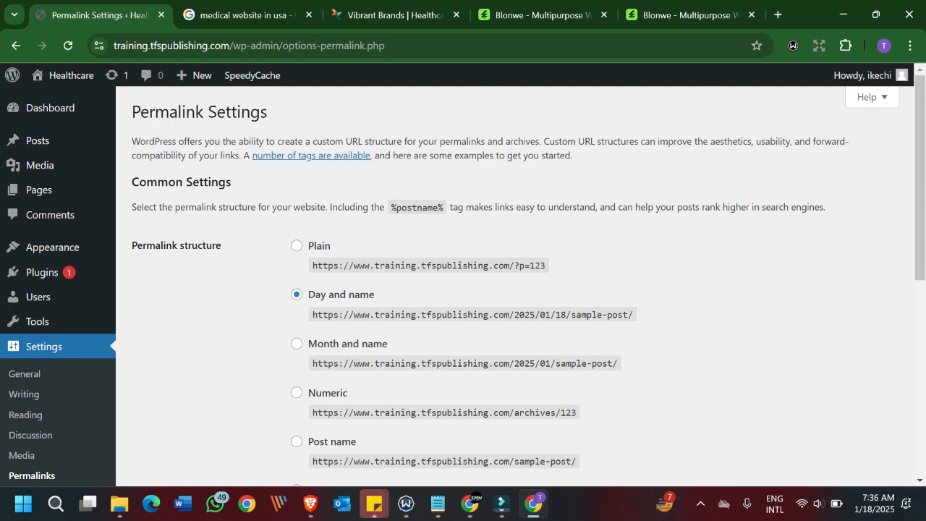
pyautogui.moveTo(921, 203); pyautogui.dragTo(920, 288)
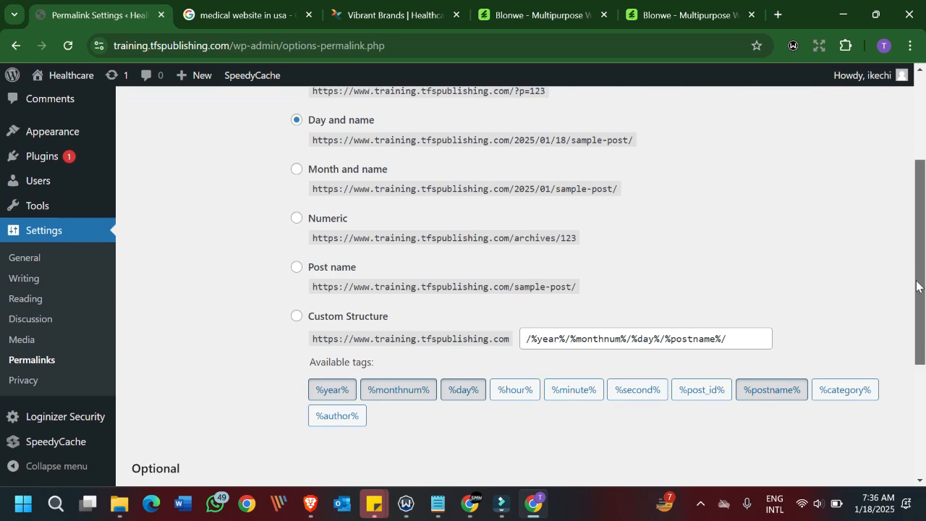
pyautogui.click(297, 267)
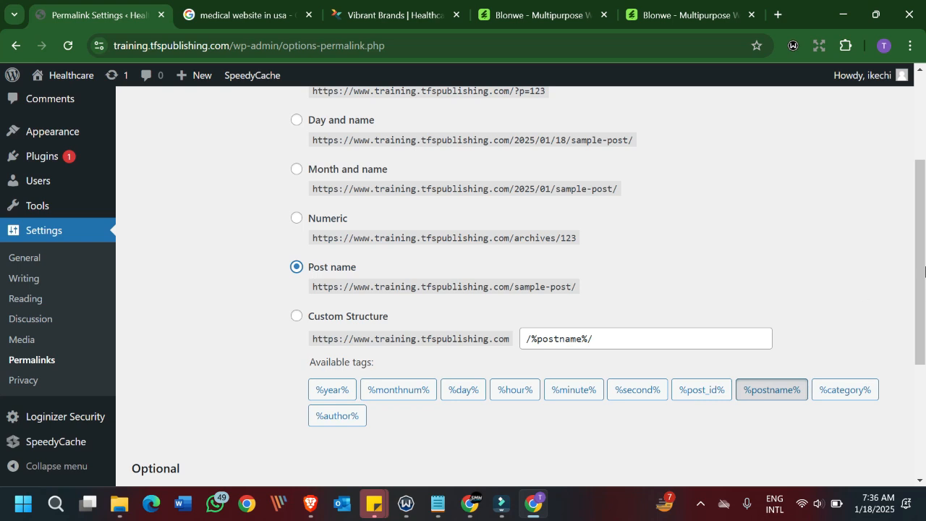
pyautogui.moveTo(924, 303); pyautogui.dragTo(925, 370)
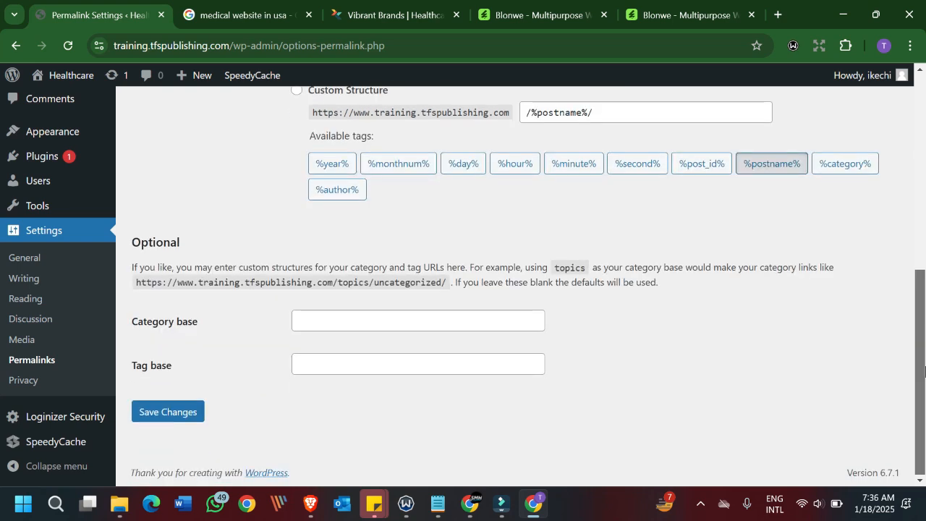
pyautogui.click(158, 417)
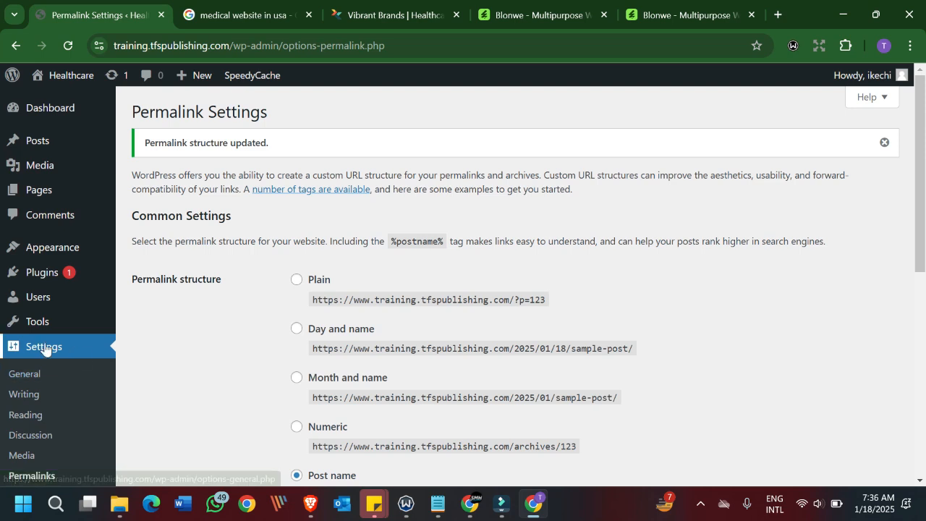
# Open the page of installed themes.
pyautogui.moveTo(39, 189)
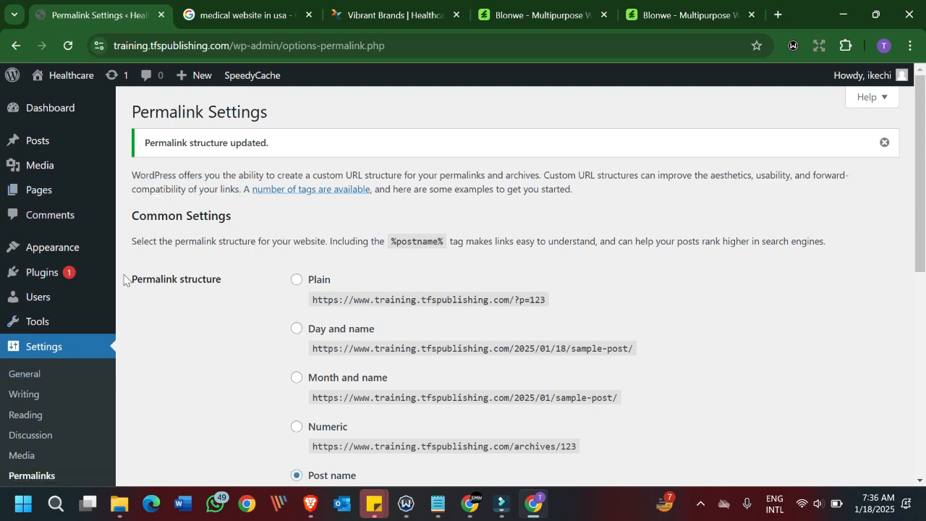
pyautogui.moveTo(36, 253)
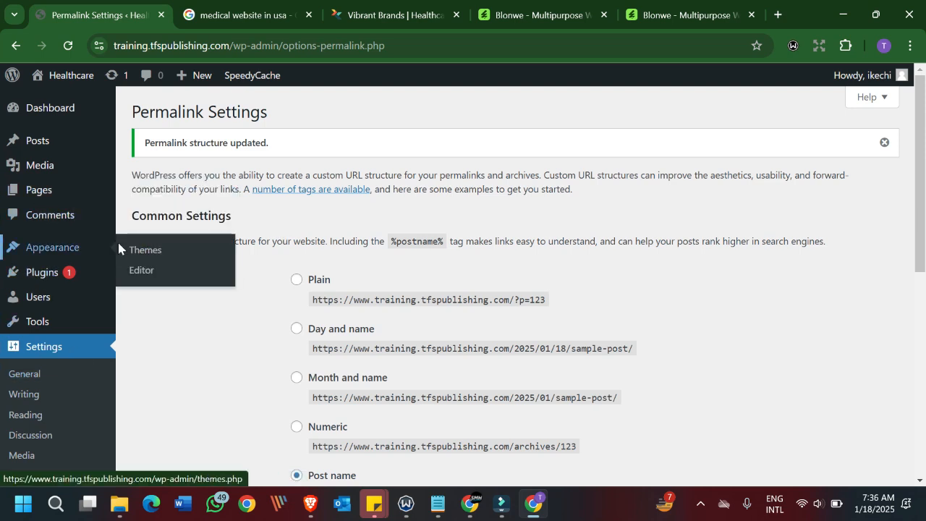
pyautogui.click(140, 251)
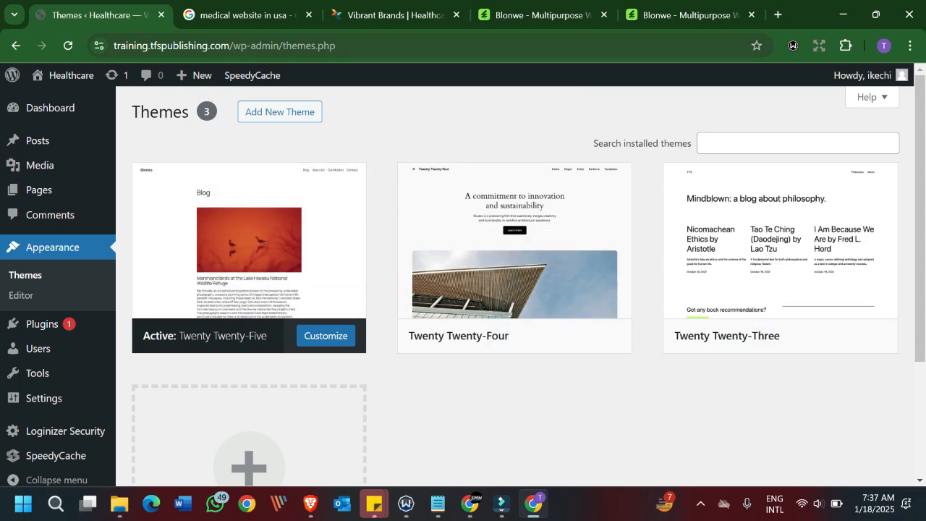
# Open the site's front end in a new browser tab and look over the homepage.
pyautogui.moveTo(64, 82)
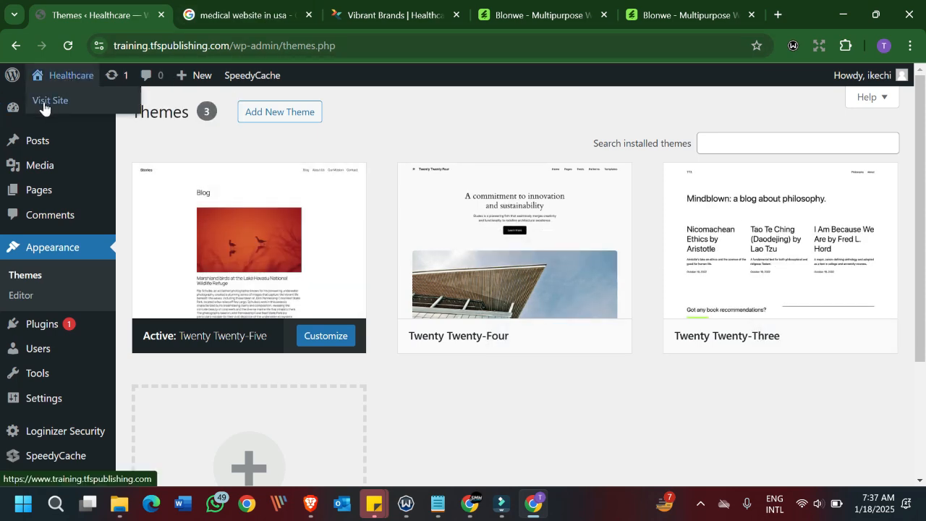
pyautogui.rightClick(43, 102)
pyautogui.click(98, 125)
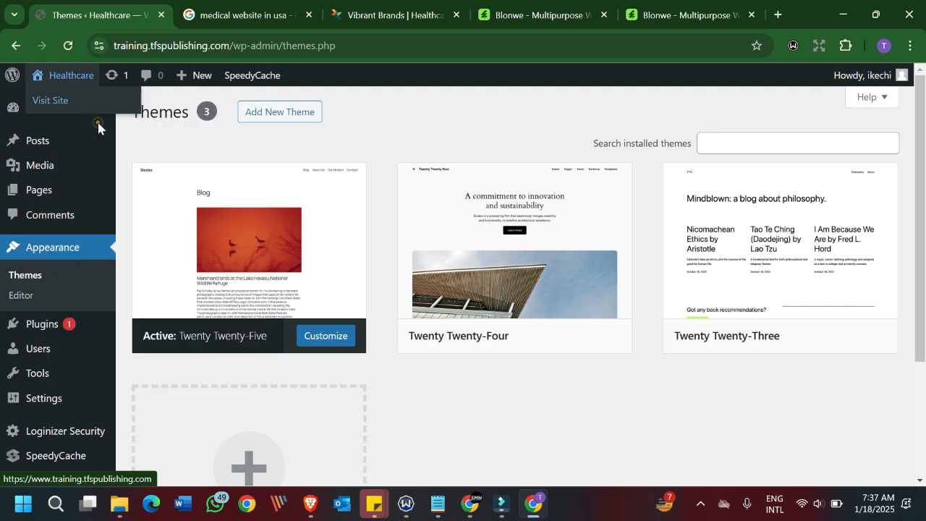
pyautogui.click(195, 15)
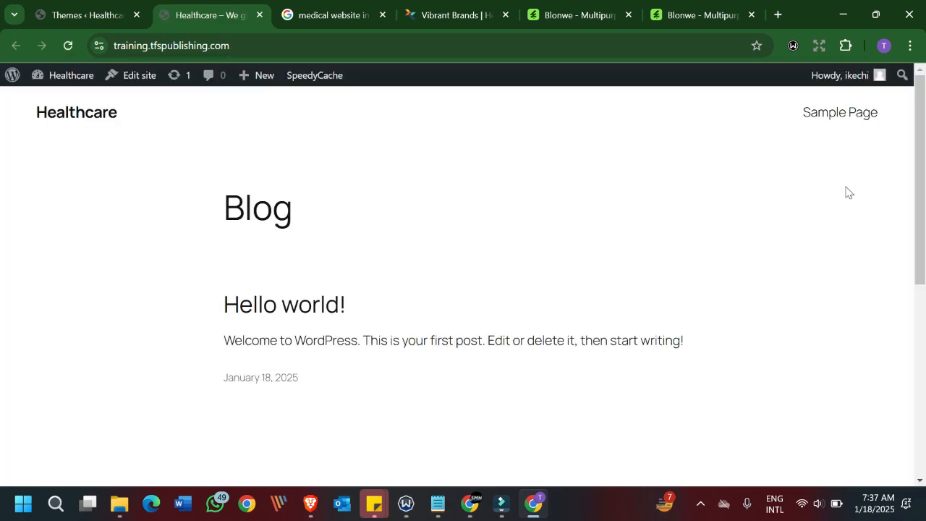
pyautogui.scroll(-1, 923, 139)
pyautogui.scroll(1, 923, 140)
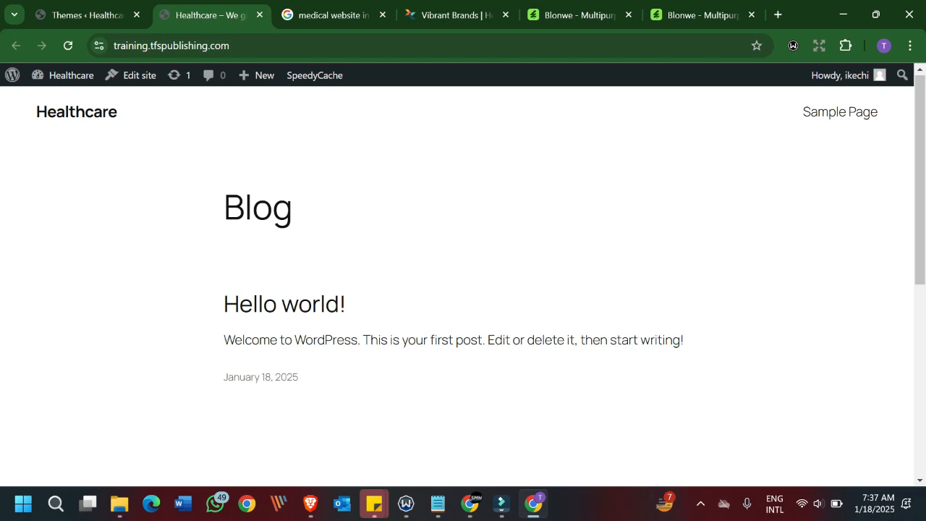
pyautogui.moveTo(920, 209); pyautogui.dragTo(925, 96)
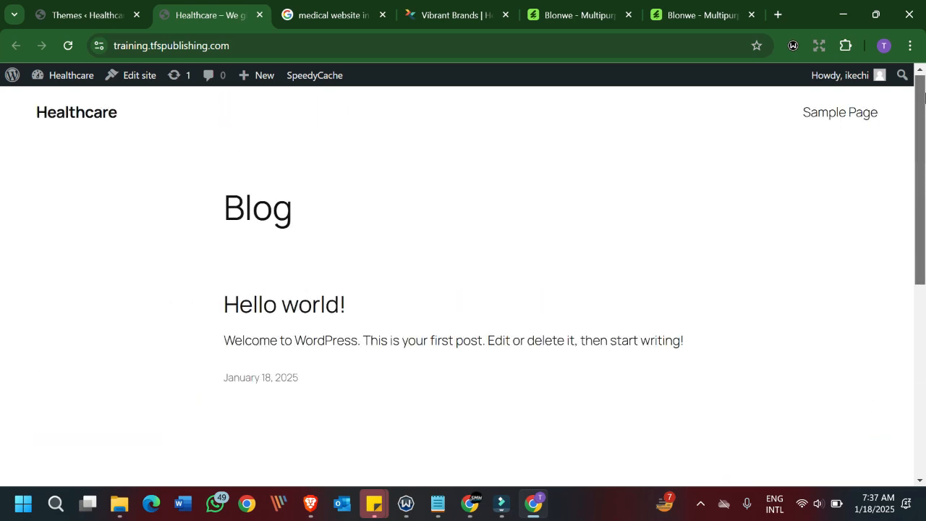
# Return to the Themes page and activate the Twenty Twenty-Four theme.
pyautogui.click(58, 12)
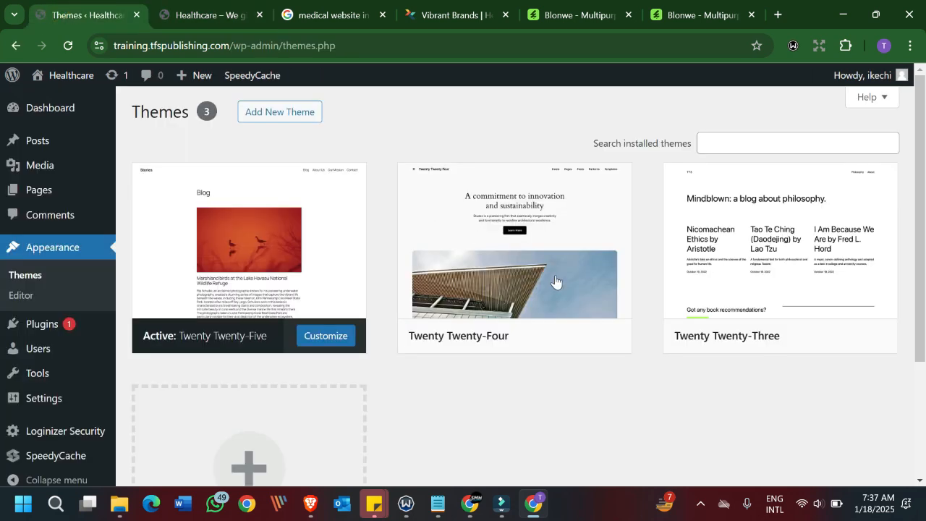
pyautogui.click(523, 340)
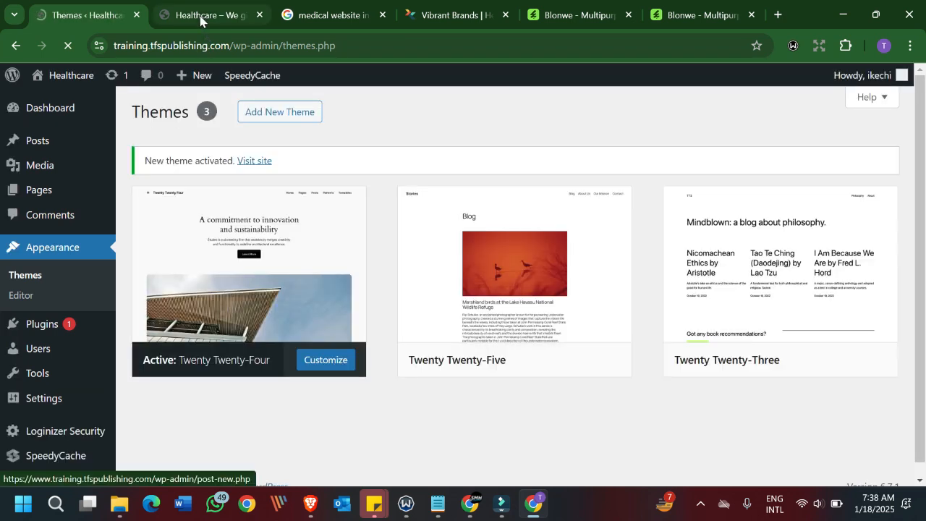
pyautogui.click(201, 20)
pyautogui.click(110, 19)
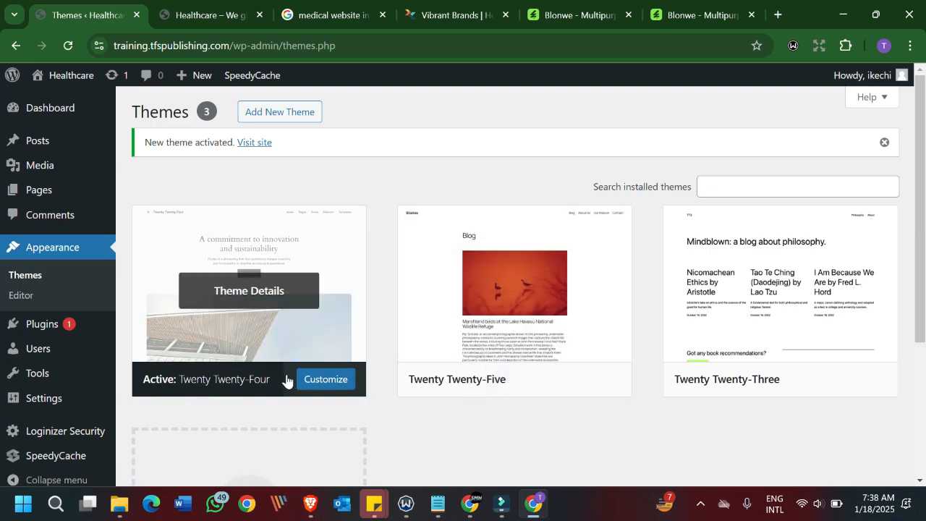
# Reload the site's front end and examine the homepage with the Twenty Twenty-Four theme.
pyautogui.click(204, 24)
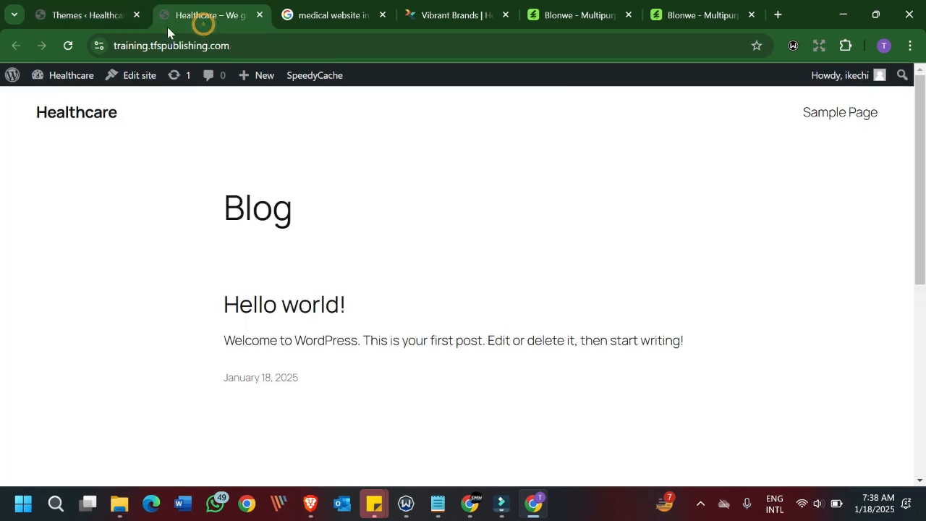
pyautogui.click(67, 46)
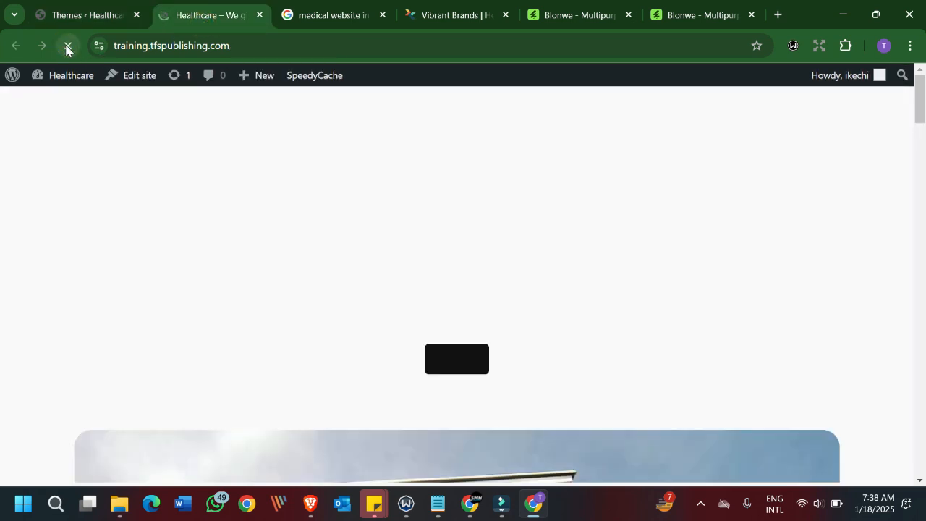
pyautogui.click(67, 46)
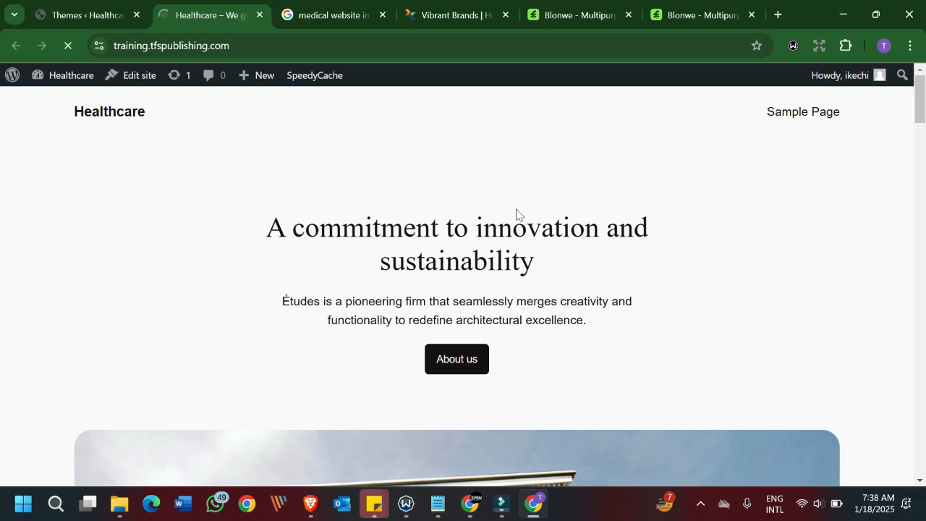
pyautogui.moveTo(920, 98)
pyautogui.mouseDown()
pyautogui.moveTo(922, 302)
pyautogui.moveTo(923, 105)
pyautogui.mouseUp()
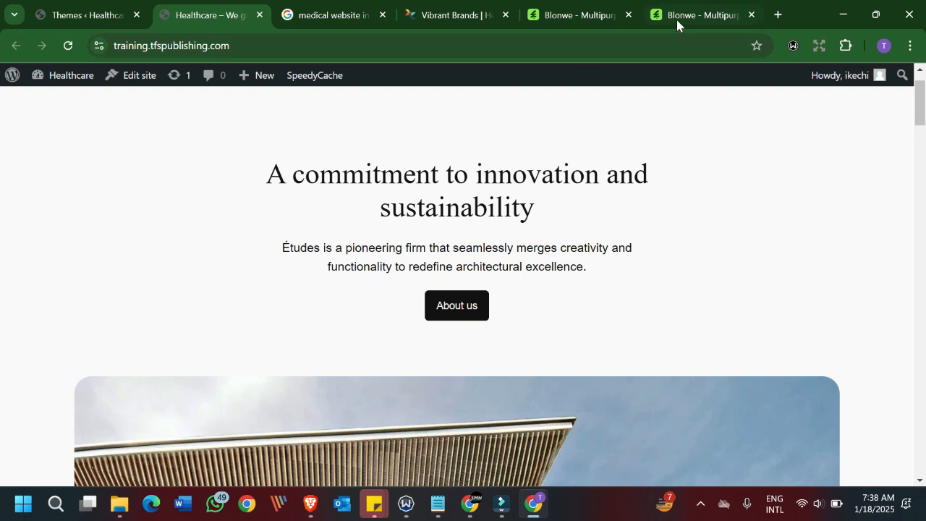
# Switch to the Blonwe live preview, open the Watch demo from its homepage demos and look it over.
pyautogui.click(694, 16)
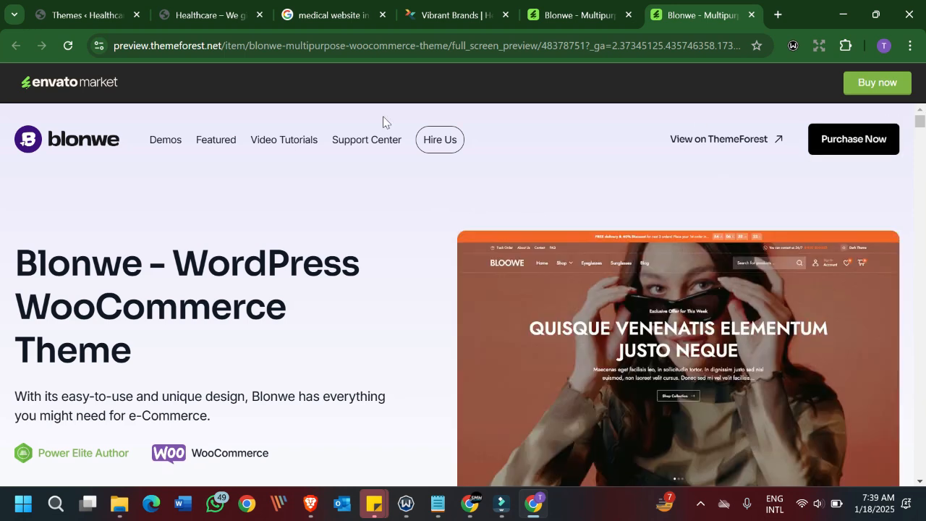
pyautogui.click(170, 141)
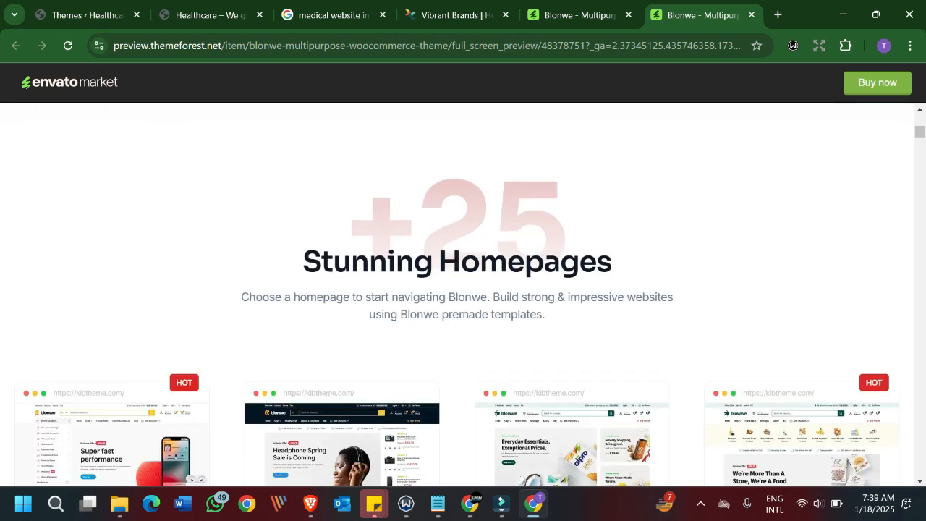
pyautogui.moveTo(922, 134); pyautogui.dragTo(921, 174)
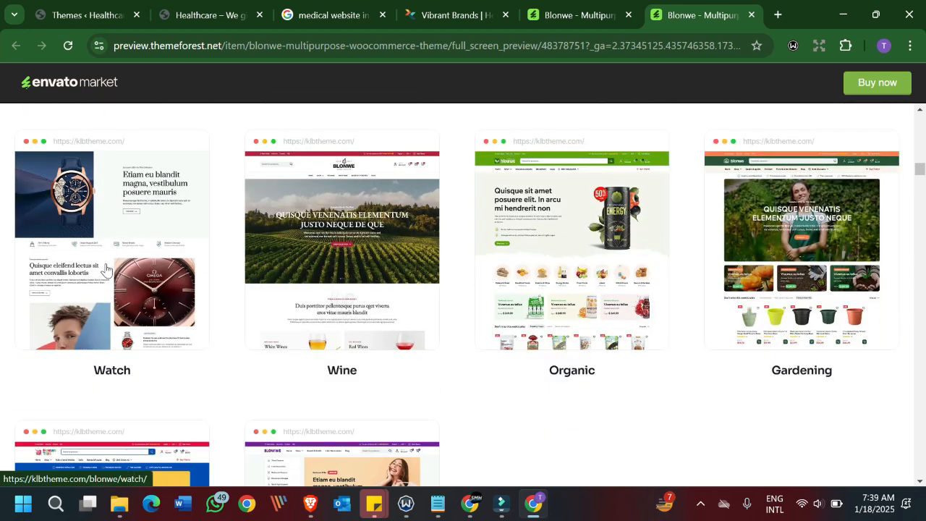
pyautogui.click(113, 260)
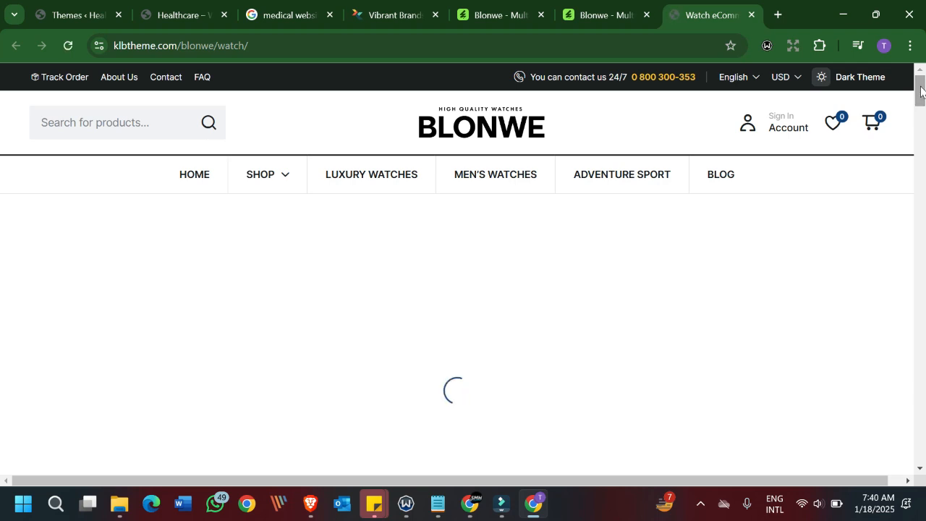
pyautogui.scroll(-2, 920, 90)
pyautogui.scroll(2, 921, 90)
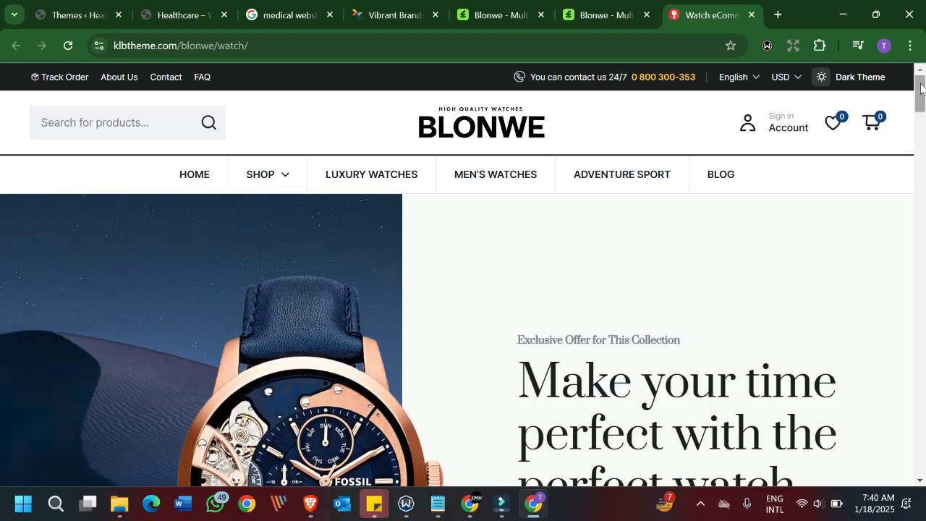
# Look through the rest of the Watch demo, close it, and browse the other Blonwe homepage demos.
pyautogui.moveTo(920, 87); pyautogui.dragTo(910, 173)
pyautogui.scroll(-2, 910, 177)
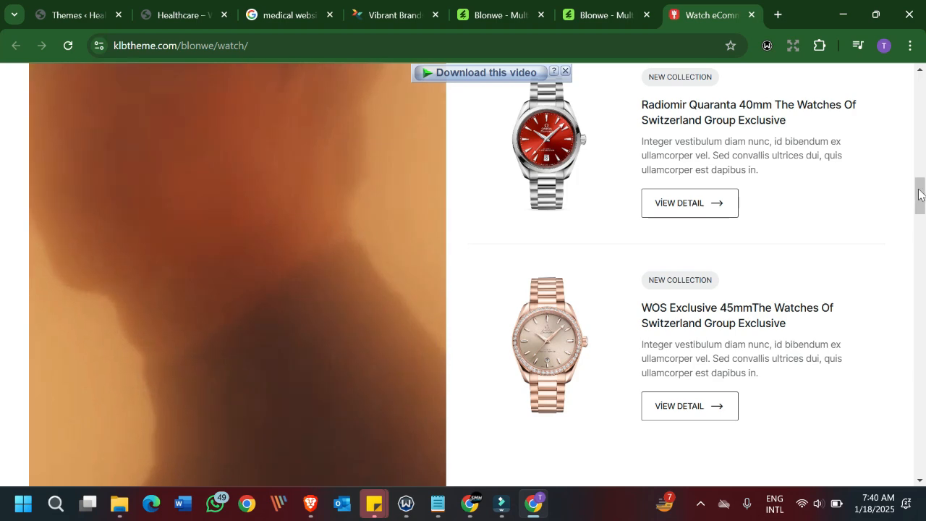
pyautogui.moveTo(919, 188); pyautogui.dragTo(921, 394)
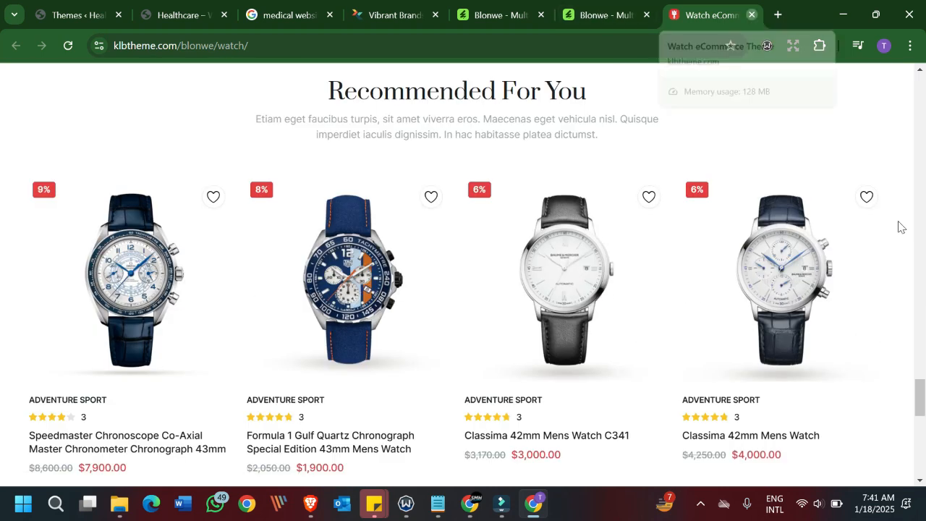
pyautogui.hotkey('ctrl', 'w')
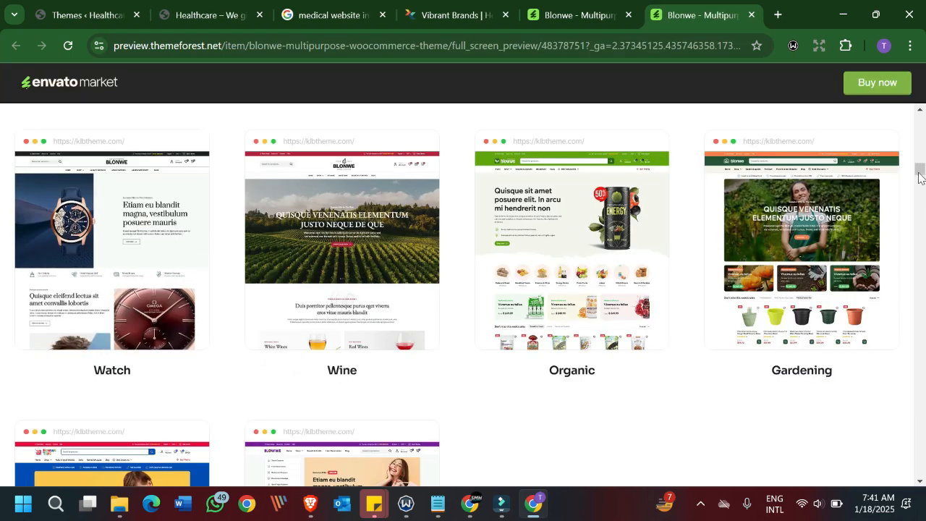
pyautogui.moveTo(920, 174); pyautogui.dragTo(922, 149)
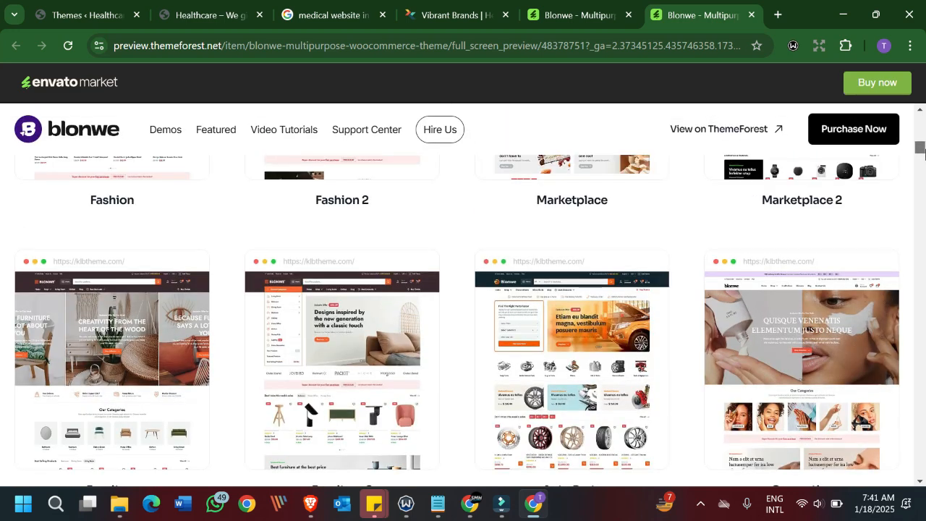
pyautogui.moveTo(923, 152); pyautogui.dragTo(921, 124)
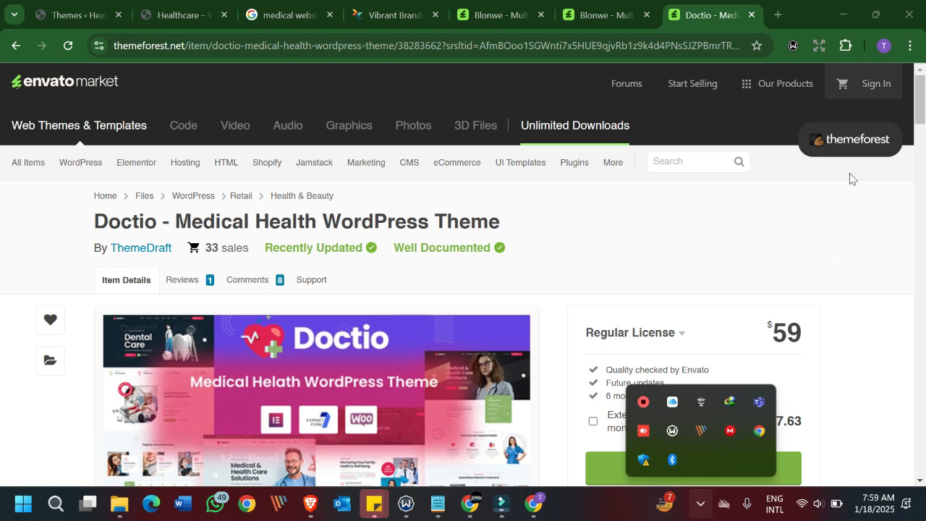
# Examine the Doctio medical theme's ThemeForest page, including its licence price, features and supported software versions.
pyautogui.moveTo(922, 94)
pyautogui.mouseDown()
pyautogui.moveTo(922, 116)
pyautogui.moveTo(922, 100)
pyautogui.mouseUp()
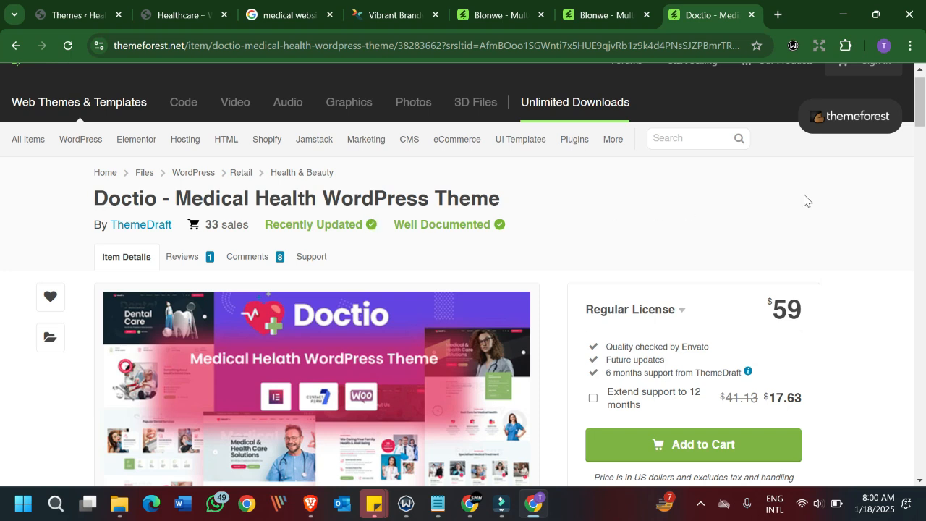
pyautogui.moveTo(921, 102); pyautogui.dragTo(921, 121)
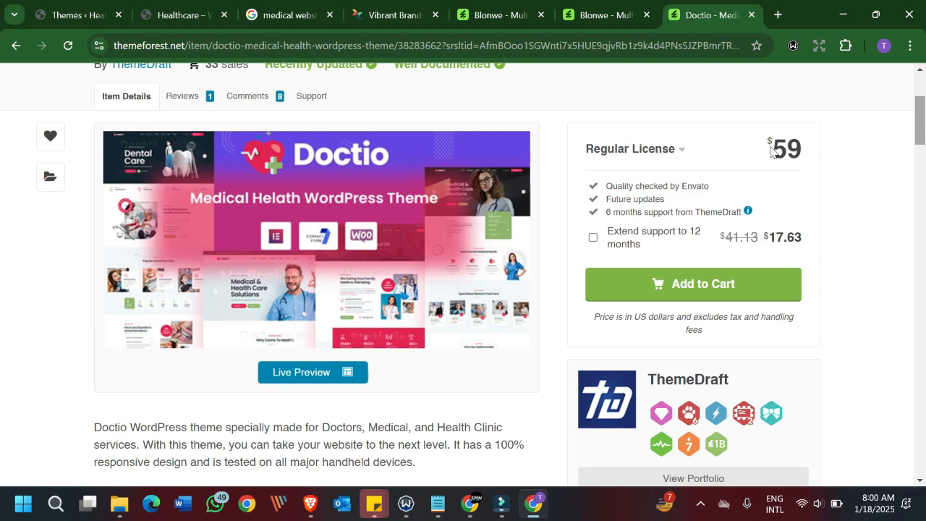
pyautogui.moveTo(771, 150); pyautogui.dragTo(838, 154)
pyautogui.click(853, 171)
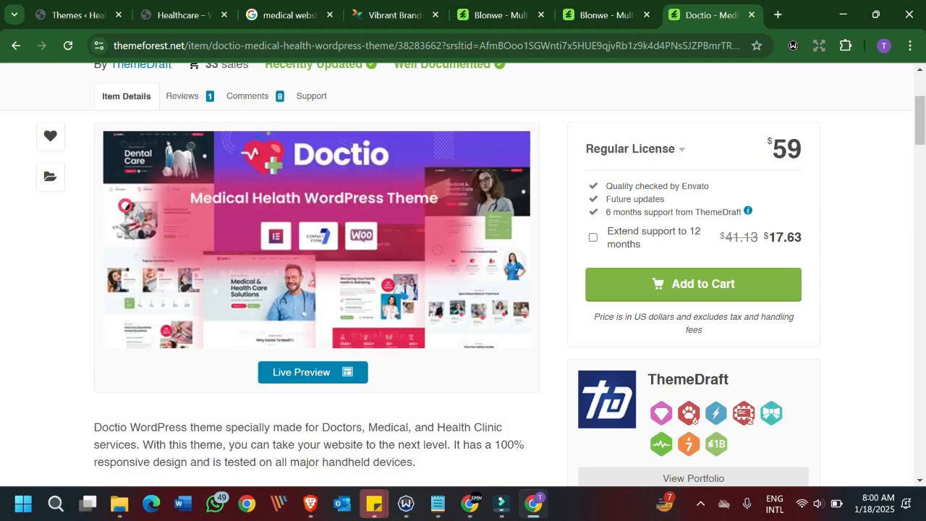
pyautogui.scroll(-14, 921, 123)
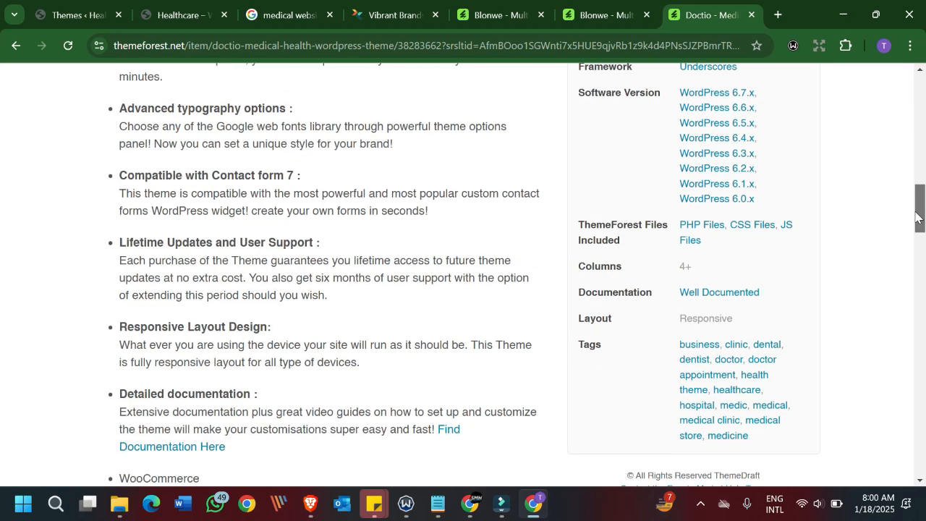
pyautogui.scroll(15, 922, 173)
pyautogui.scroll(-3, 921, 134)
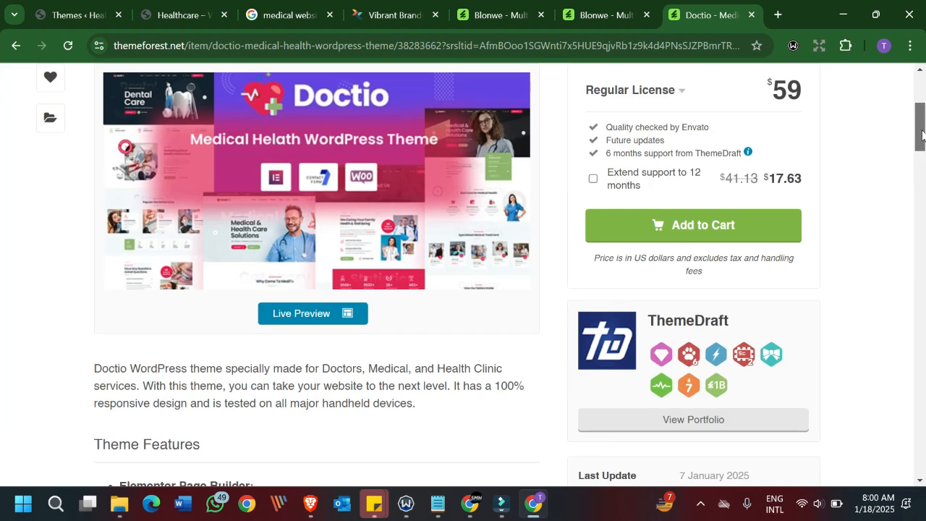
# Open the Doctio theme's live preview and look over its navigation menu and the whole homepage.
pyautogui.click(321, 314)
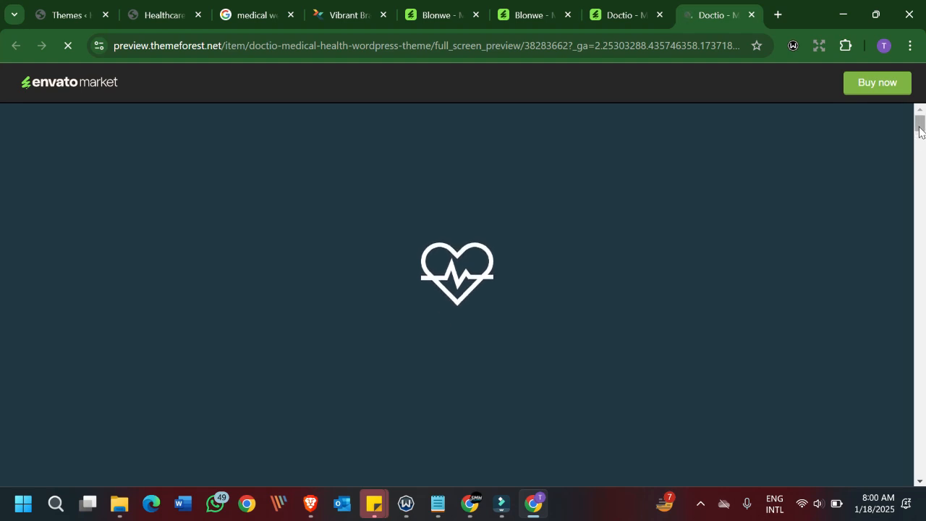
pyautogui.moveTo(920, 128); pyautogui.dragTo(920, 108)
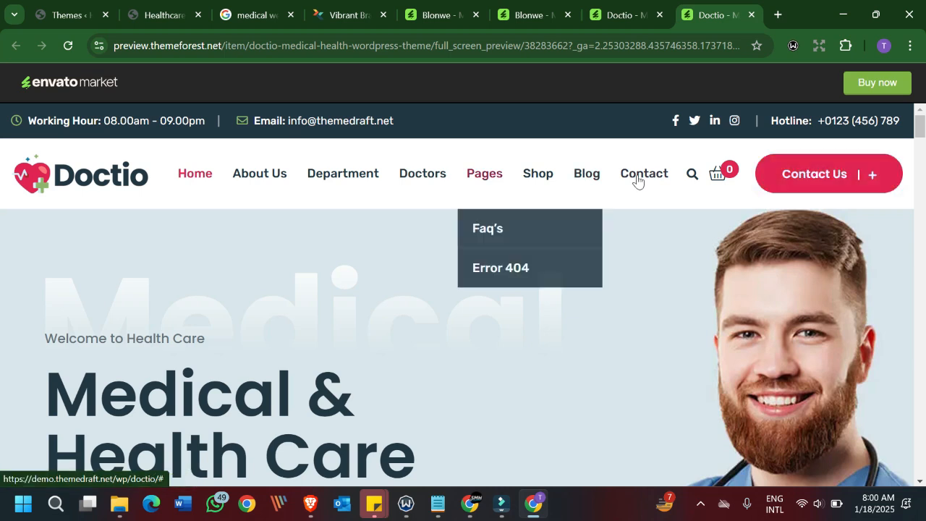
pyautogui.moveTo(919, 129)
pyautogui.mouseDown()
pyautogui.moveTo(915, 330)
pyautogui.moveTo(910, 115)
pyautogui.mouseUp()
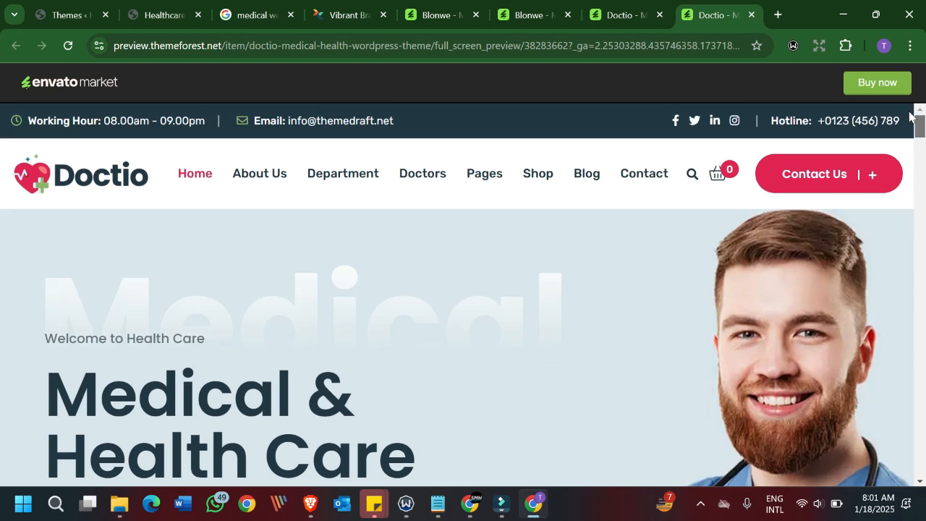
pyautogui.moveTo(478, 185)
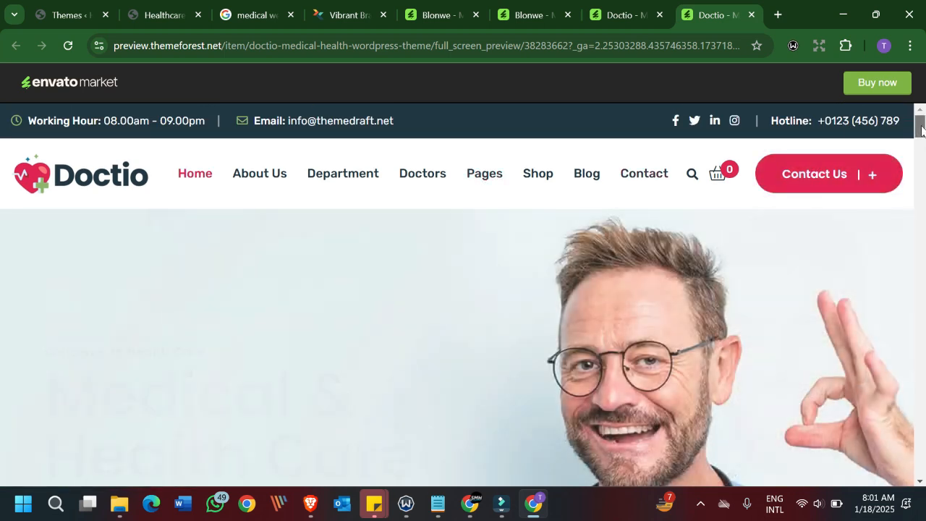
pyautogui.moveTo(921, 129); pyautogui.dragTo(918, 479)
pyautogui.moveTo(903, 322); pyautogui.dragTo(913, 77)
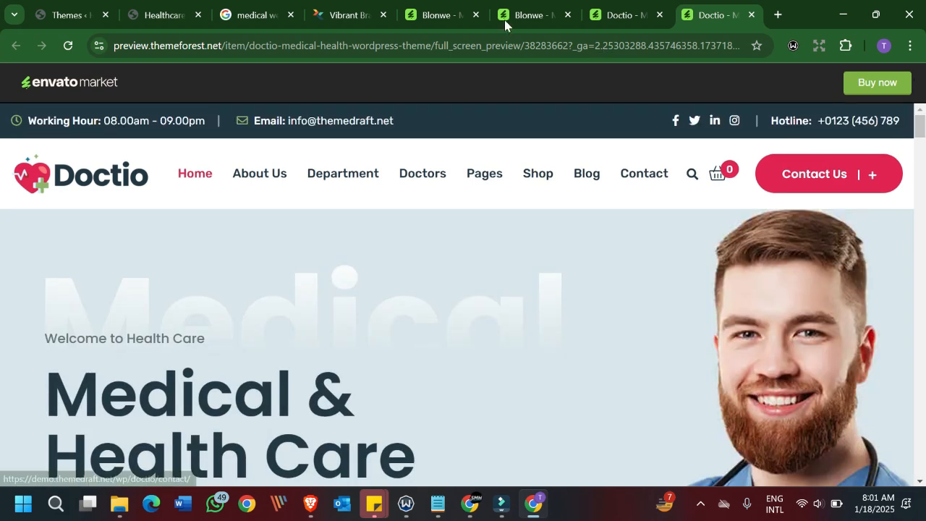
# Return to the WordPress admin, upload the doctio theme archive from main_files in the downloaded doctio-107 folder, and install it.
pyautogui.click(151, 14)
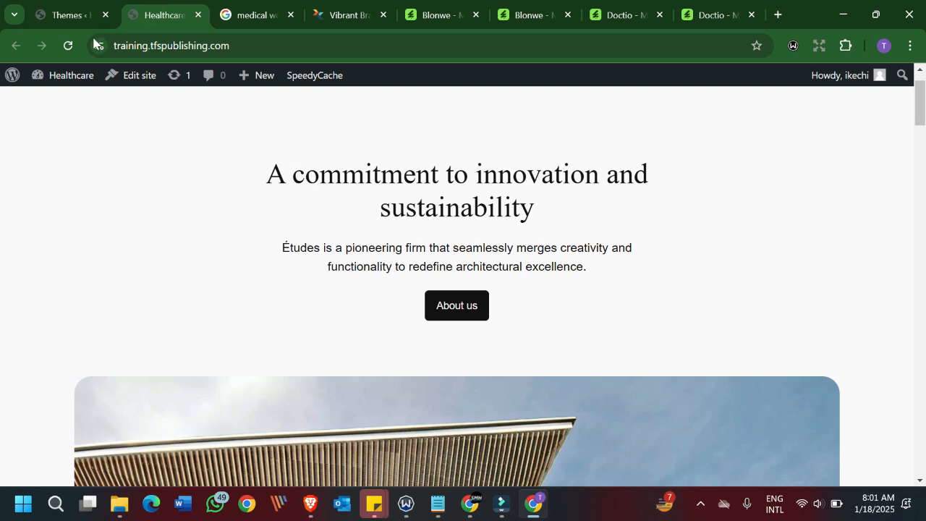
pyautogui.click(73, 12)
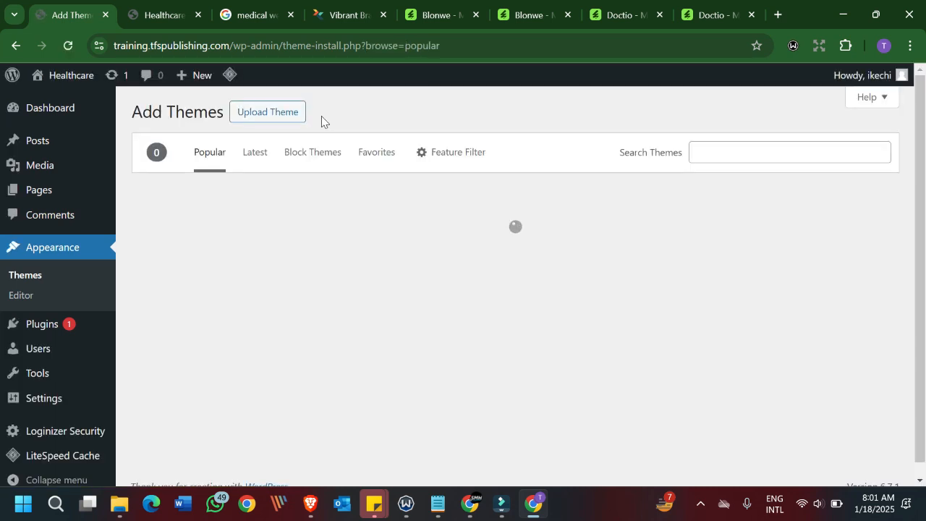
pyautogui.click(281, 115)
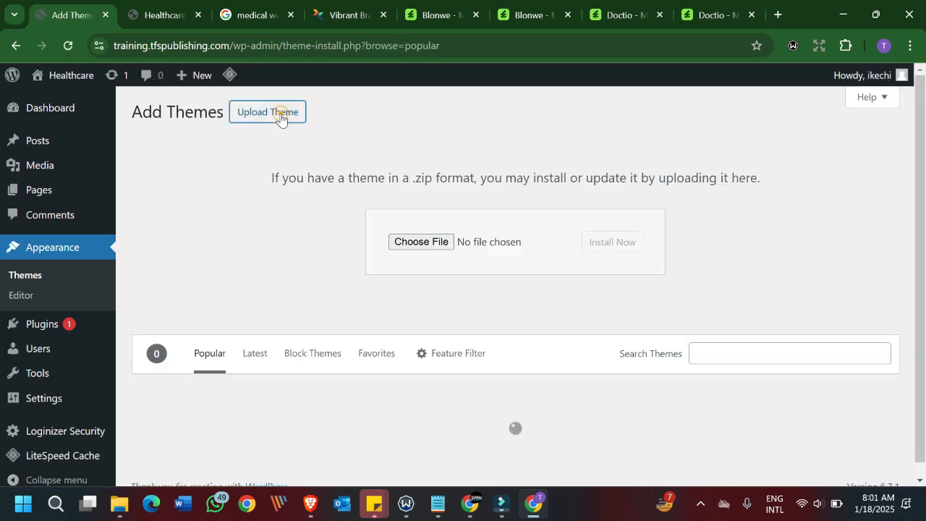
pyautogui.click(410, 244)
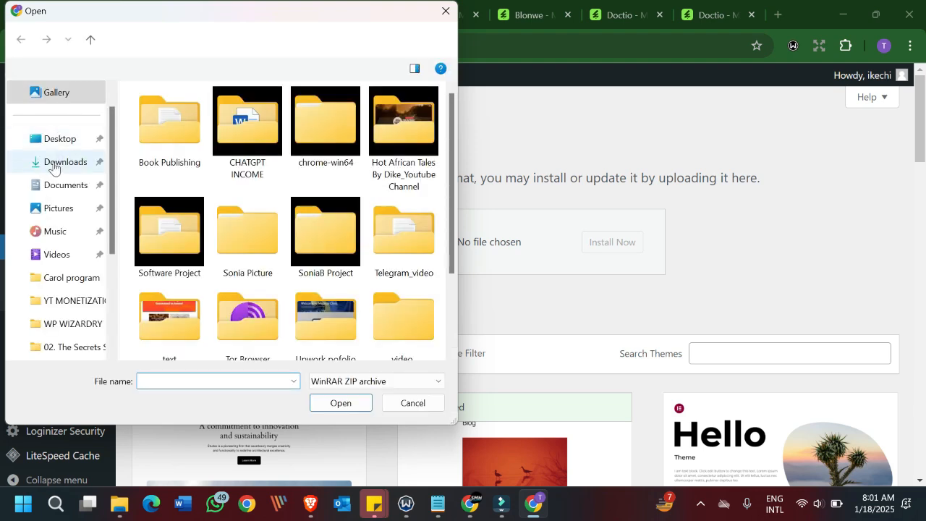
pyautogui.click(53, 161)
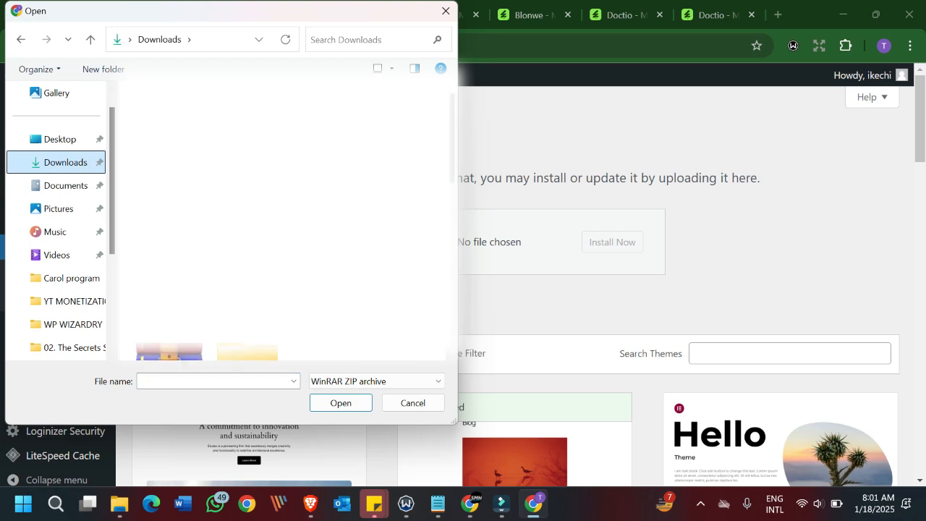
pyautogui.doubleClick(179, 145)
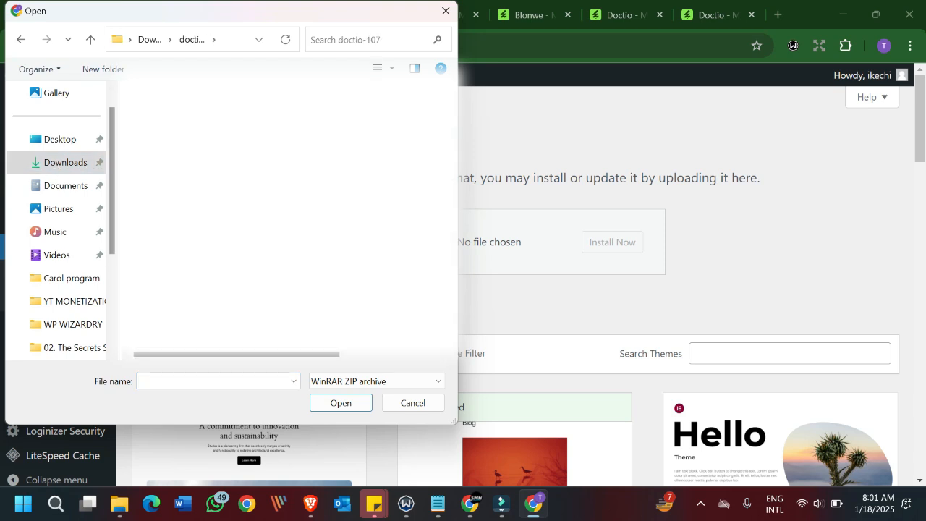
pyautogui.doubleClick(181, 138)
pyautogui.click(160, 137)
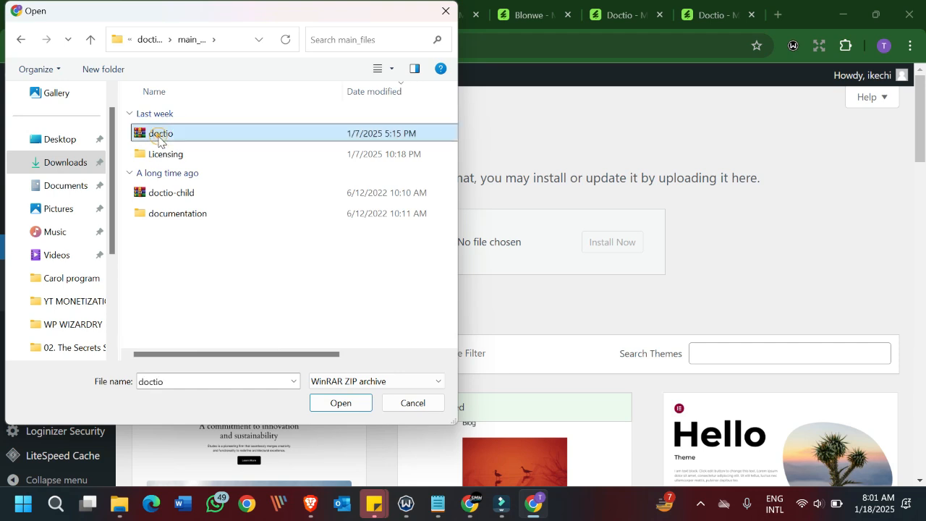
pyautogui.click(327, 402)
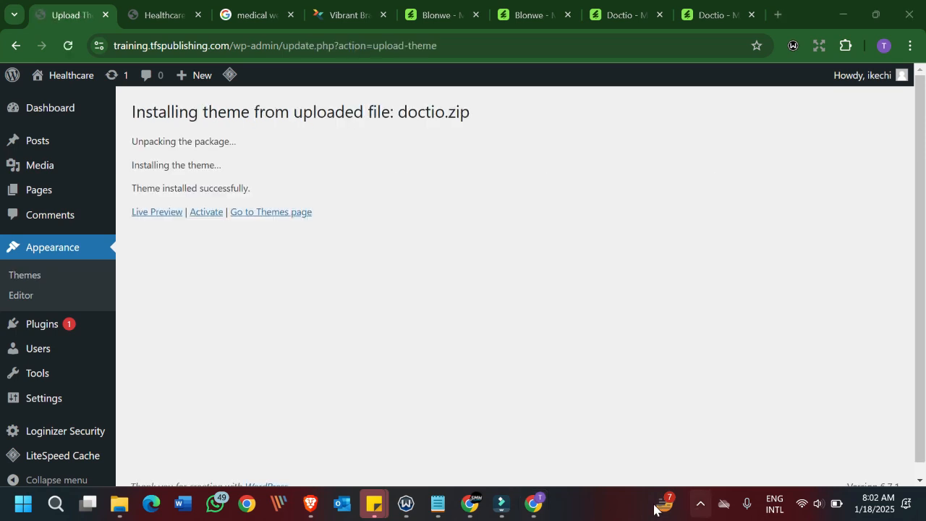
pyautogui.click(700, 505)
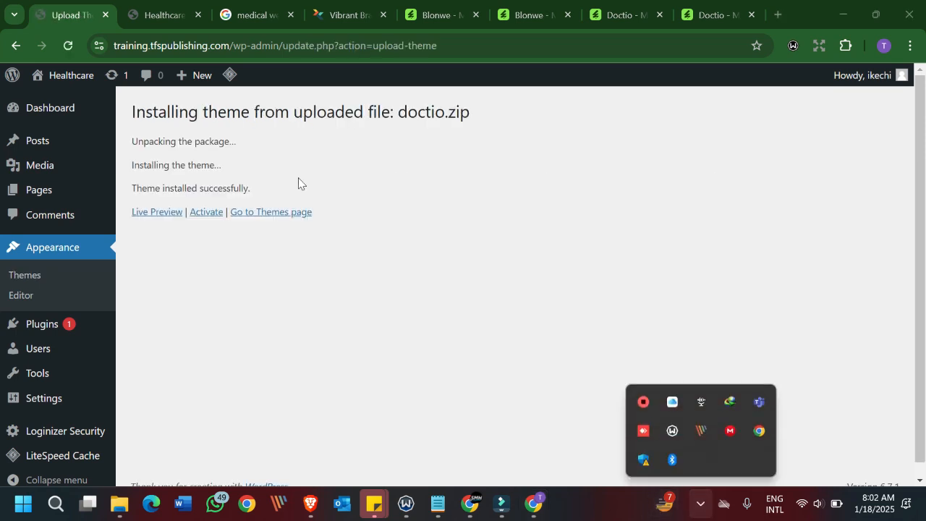
pyautogui.click(319, 330)
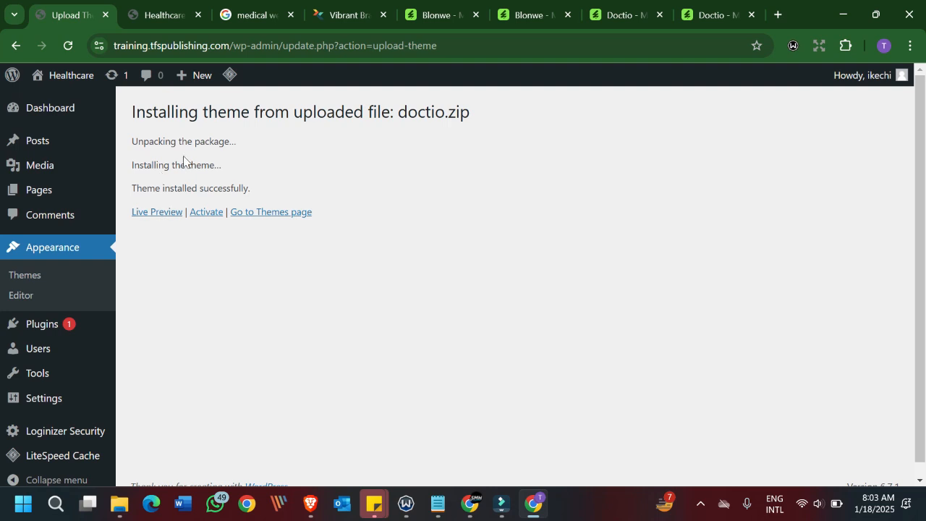
# From the Themes page, upload and install doctio-child.zip as a new theme, and activate the child theme.
pyautogui.click(289, 214)
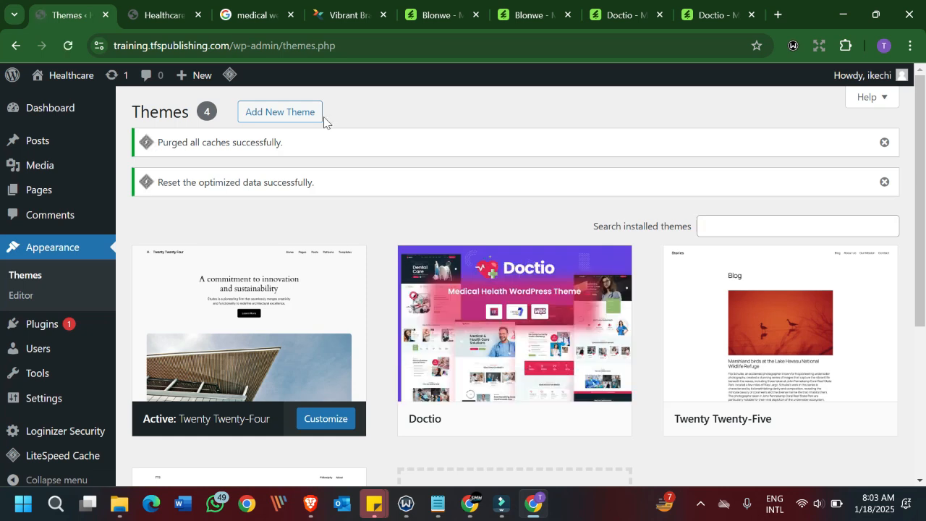
pyautogui.click(294, 118)
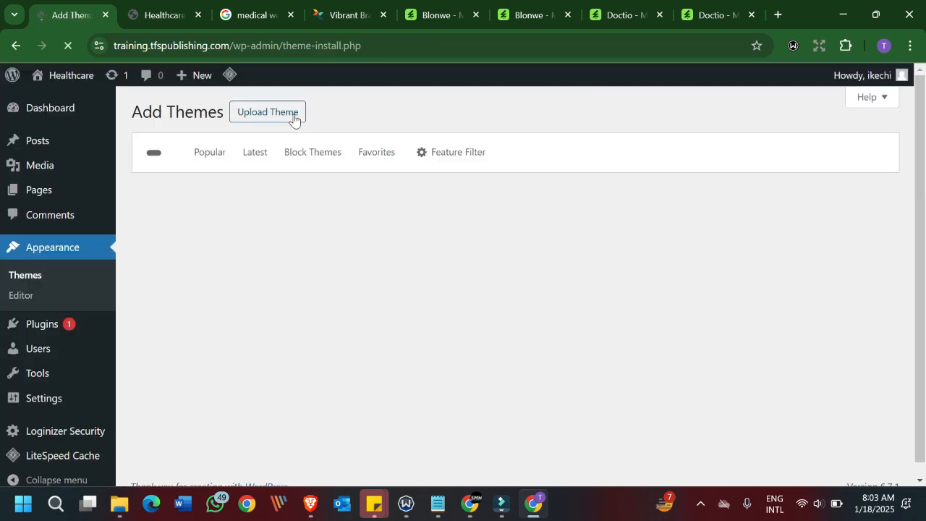
pyautogui.click(262, 119)
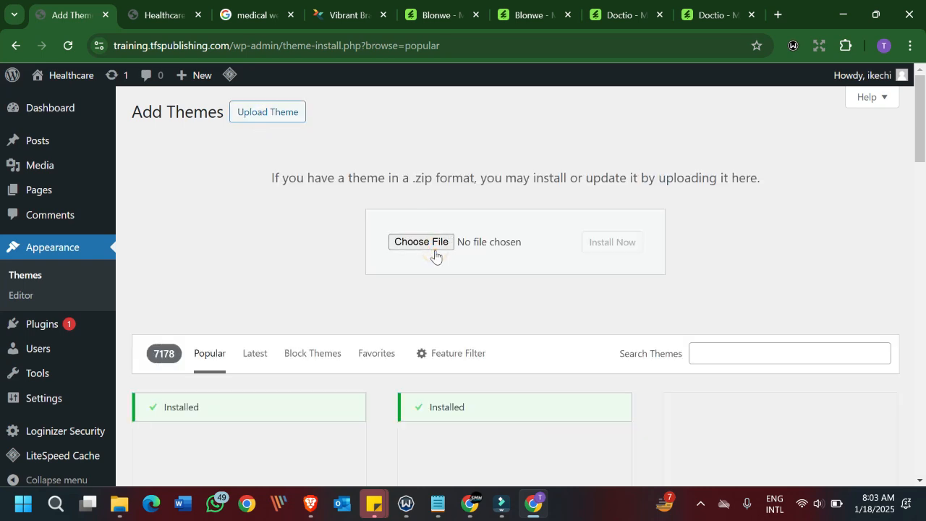
pyautogui.click(441, 242)
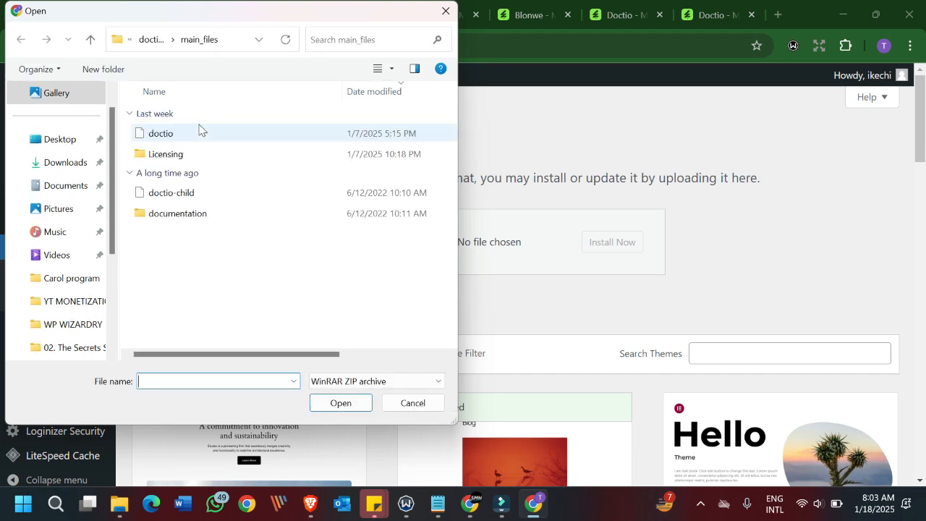
pyautogui.click(171, 194)
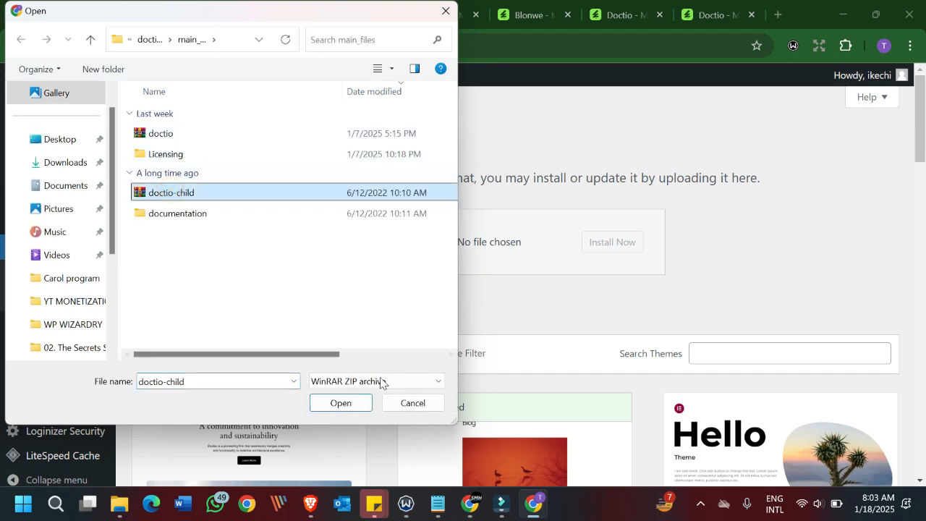
pyautogui.click(341, 402)
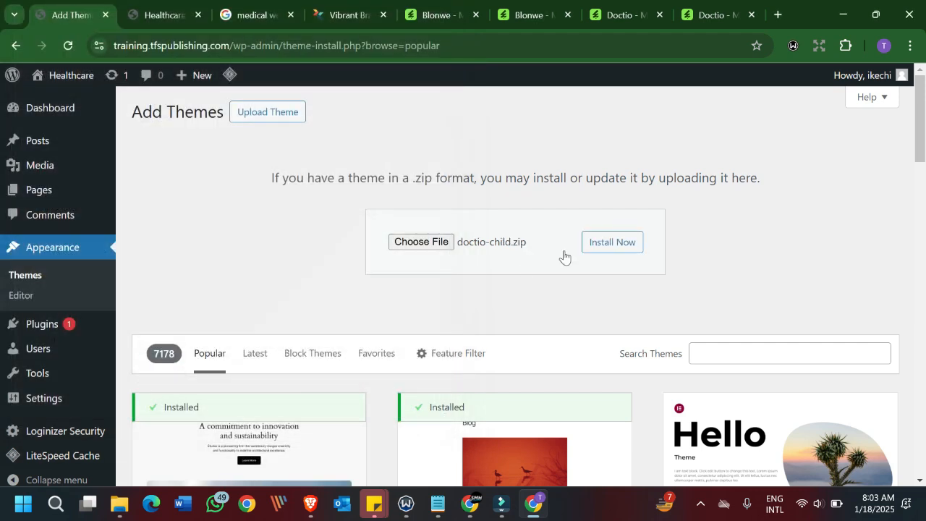
pyautogui.click(625, 243)
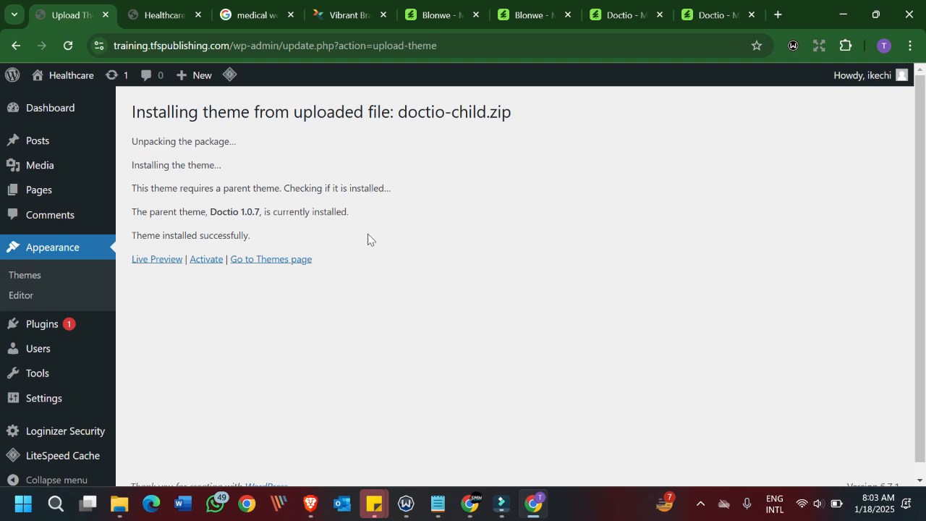
pyautogui.click(207, 263)
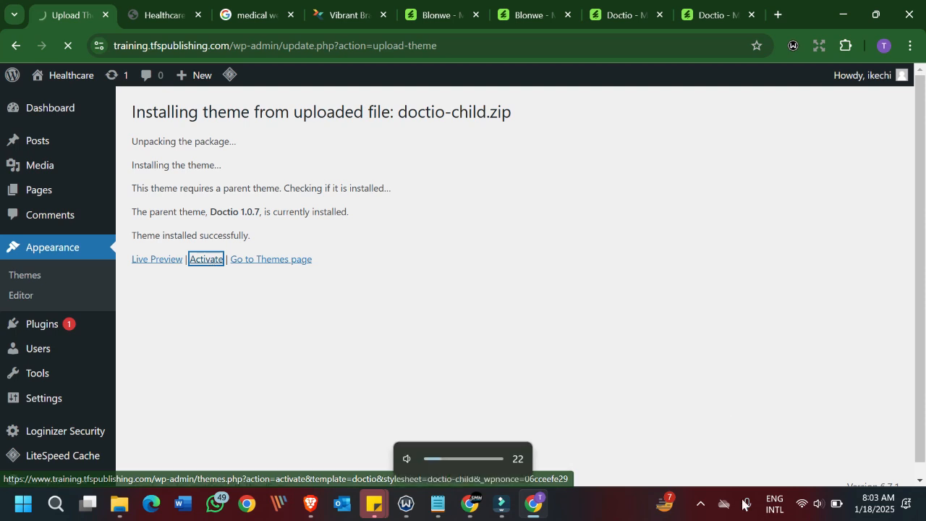
pyautogui.click(700, 504)
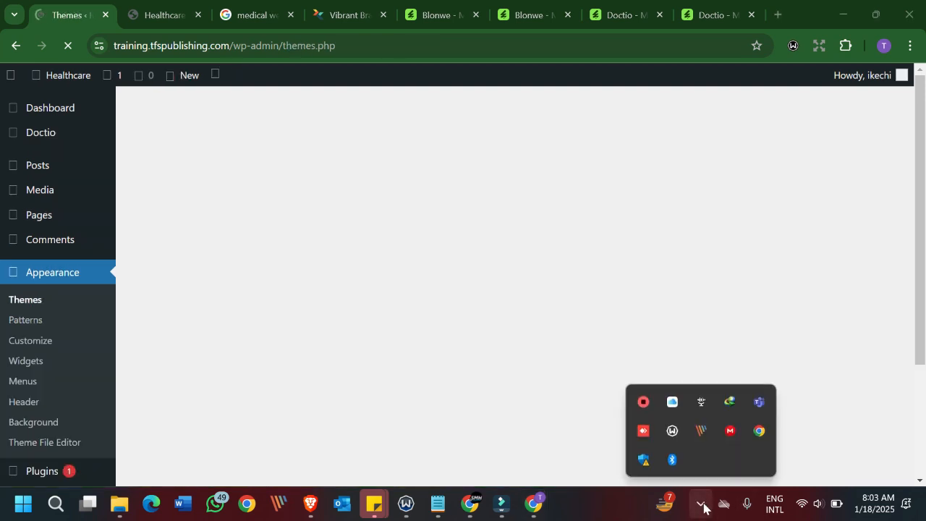
pyautogui.click(700, 505)
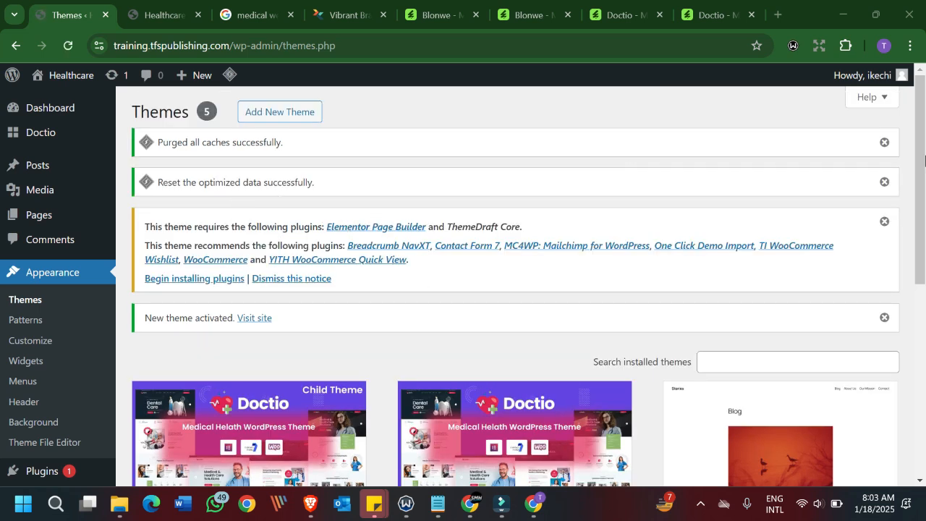
pyautogui.scroll(-3, 923, 159)
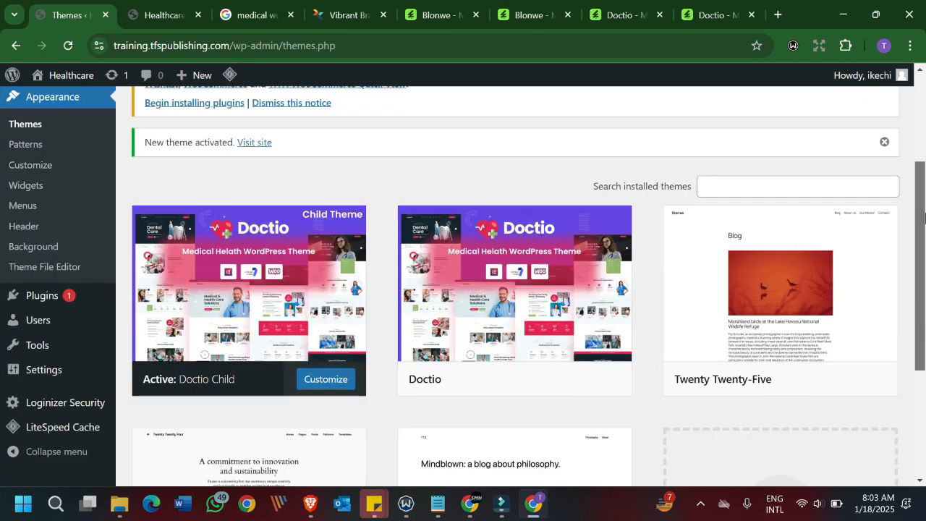
pyautogui.moveTo(925, 229); pyautogui.dragTo(925, 97)
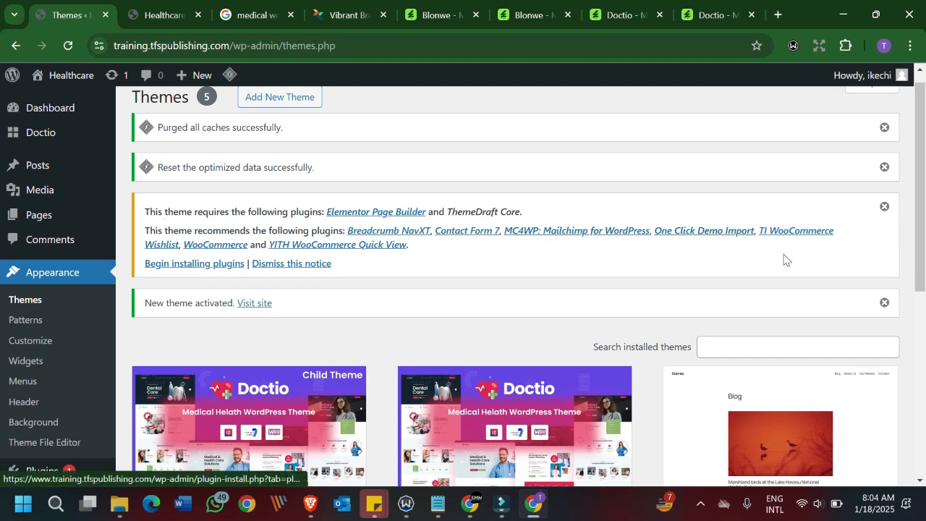
pyautogui.scroll(1, 923, 211)
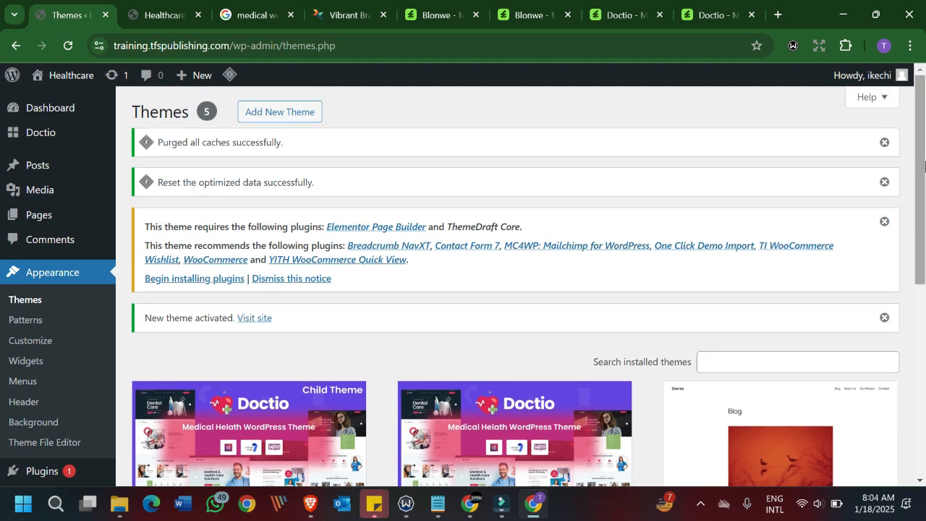
# Add a new plugin by uploading elementor-pro.zip from the elementorpro-3263 folder in Downloads, and install it.
pyautogui.scroll(-1, 924, 196)
pyautogui.scroll(-1, 924, 197)
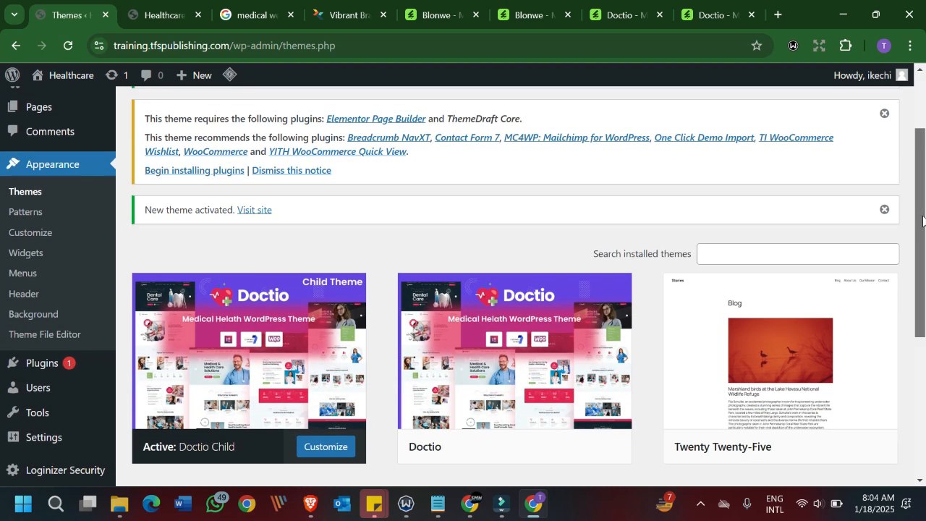
pyautogui.click(38, 363)
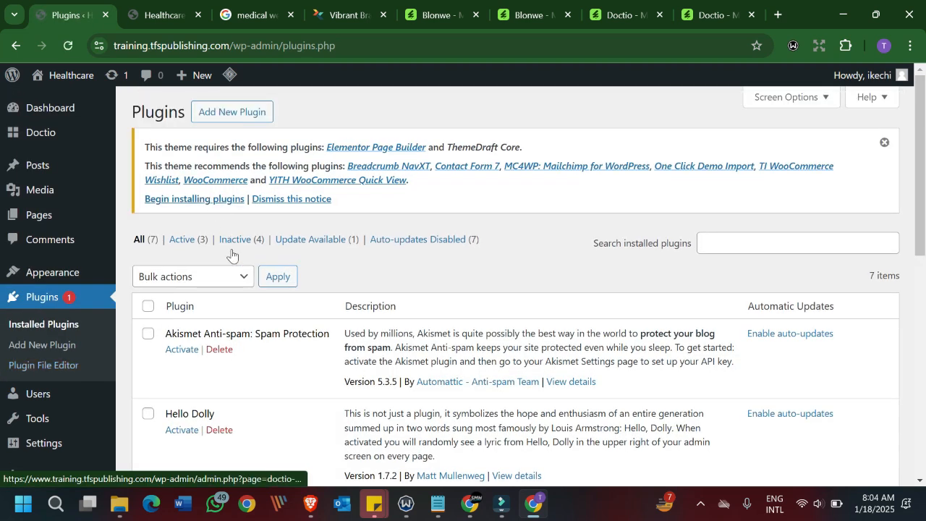
pyautogui.click(247, 111)
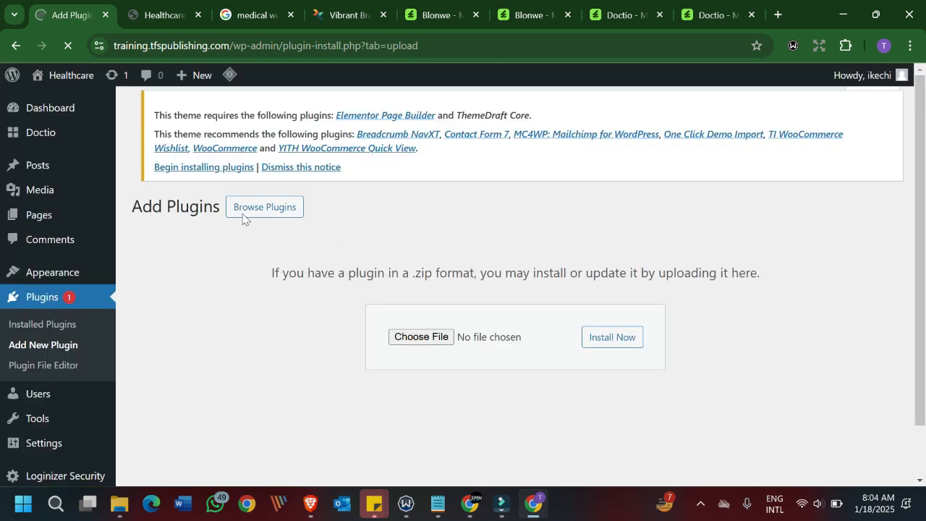
pyautogui.click(429, 345)
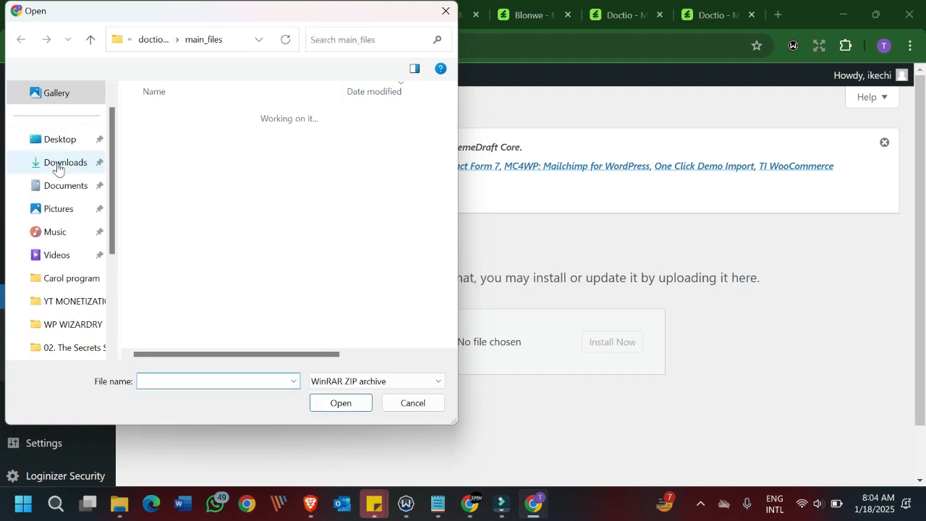
pyautogui.click(57, 164)
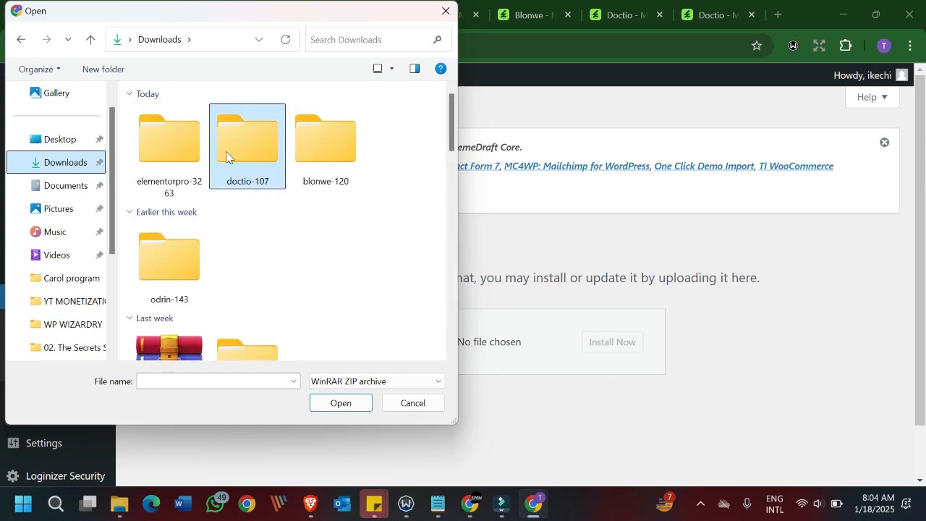
pyautogui.click(146, 149)
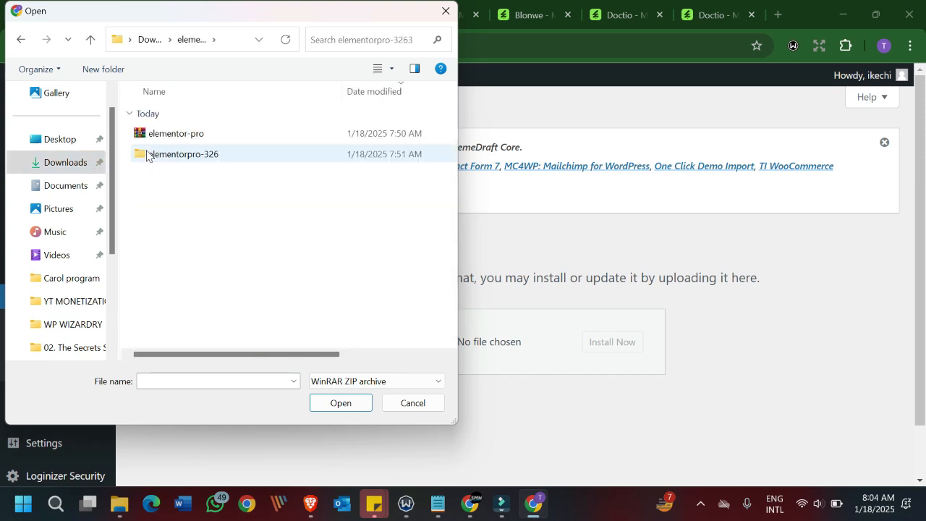
pyautogui.click(163, 138)
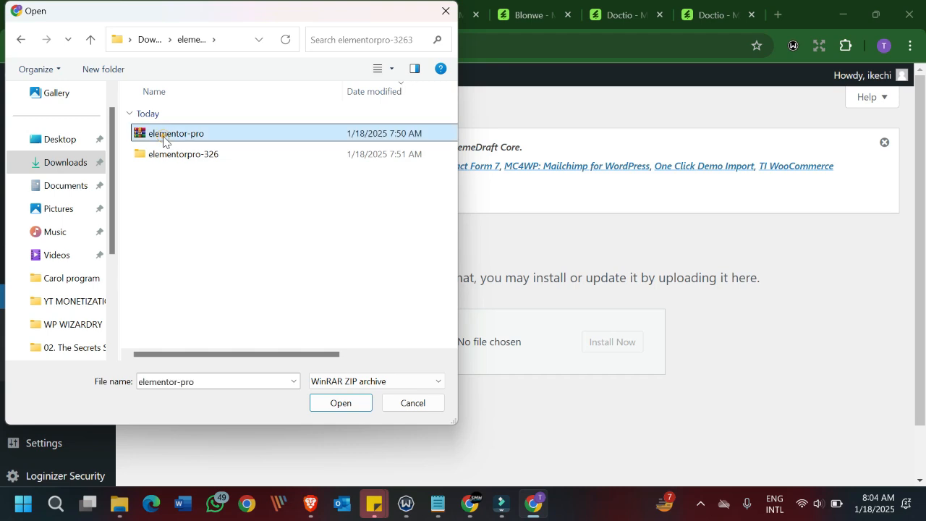
pyautogui.click(342, 405)
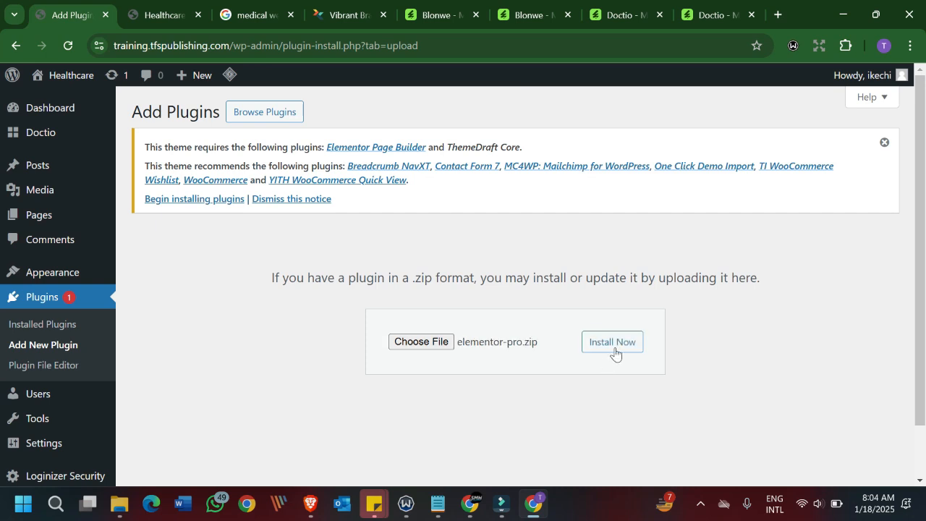
pyautogui.click(621, 343)
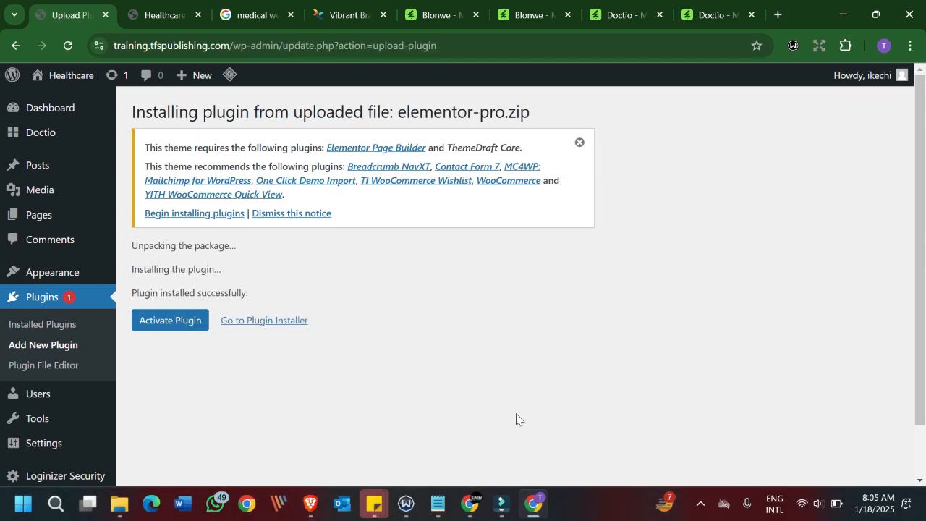
# Activate the newly uploaded Elementor Pro plugin.
pyautogui.click(699, 505)
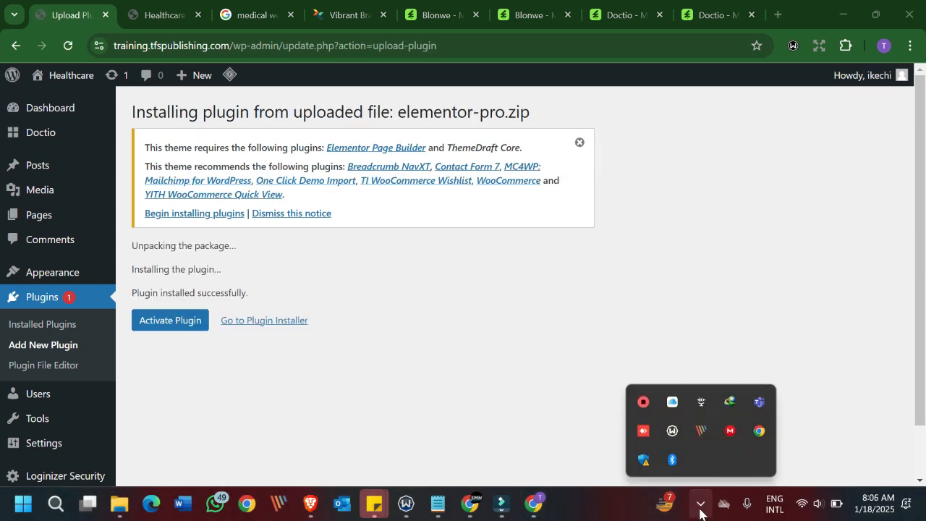
pyautogui.click(699, 510)
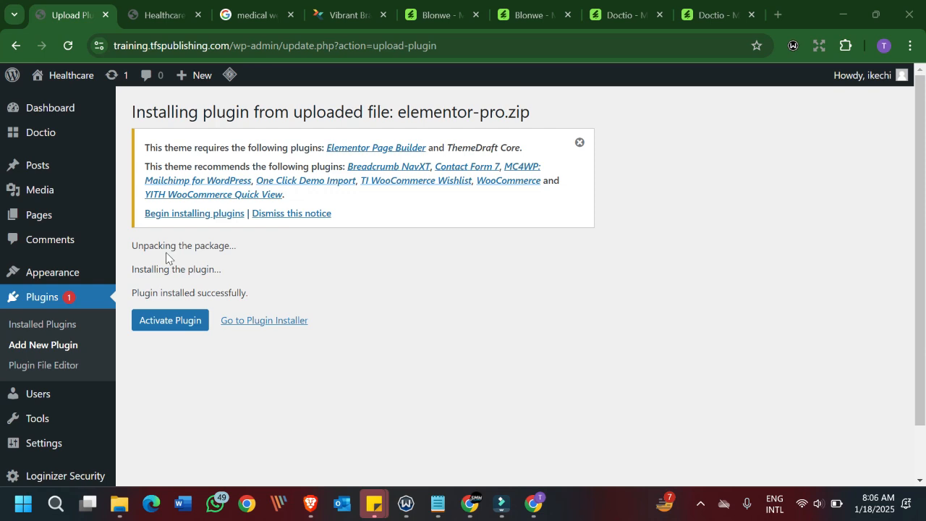
pyautogui.click(159, 322)
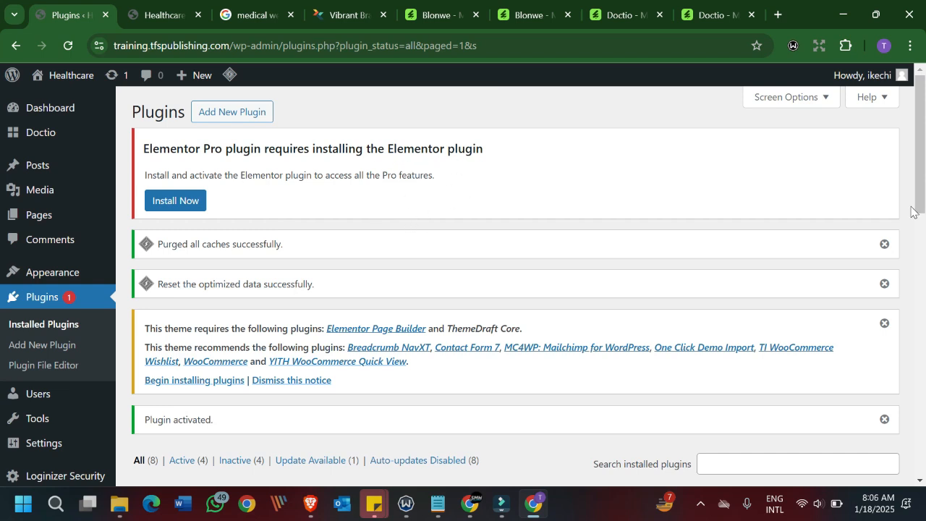
# Install the base Elementor plugin that Elementor Pro requires, and activate it.
pyautogui.moveTo(921, 182)
pyautogui.mouseDown()
pyautogui.moveTo(920, 232)
pyautogui.moveTo(918, 188)
pyautogui.mouseUp()
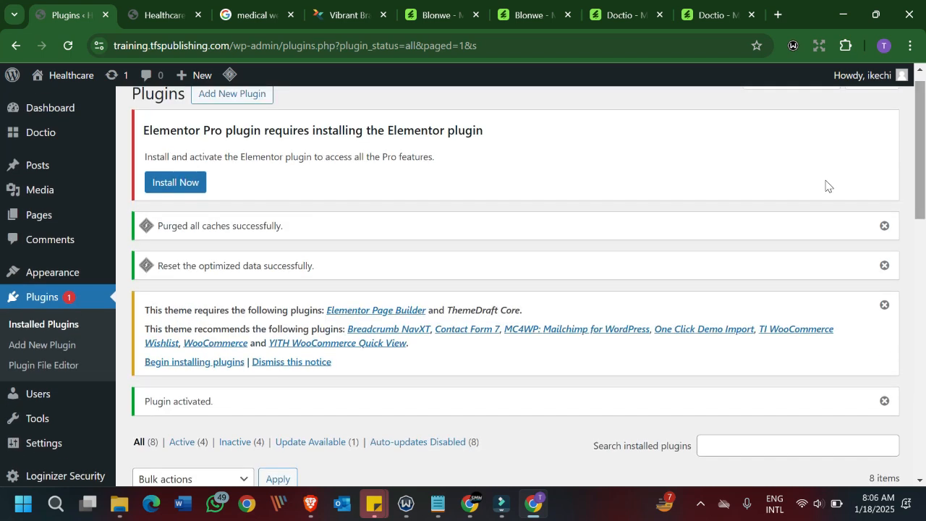
pyautogui.click(165, 185)
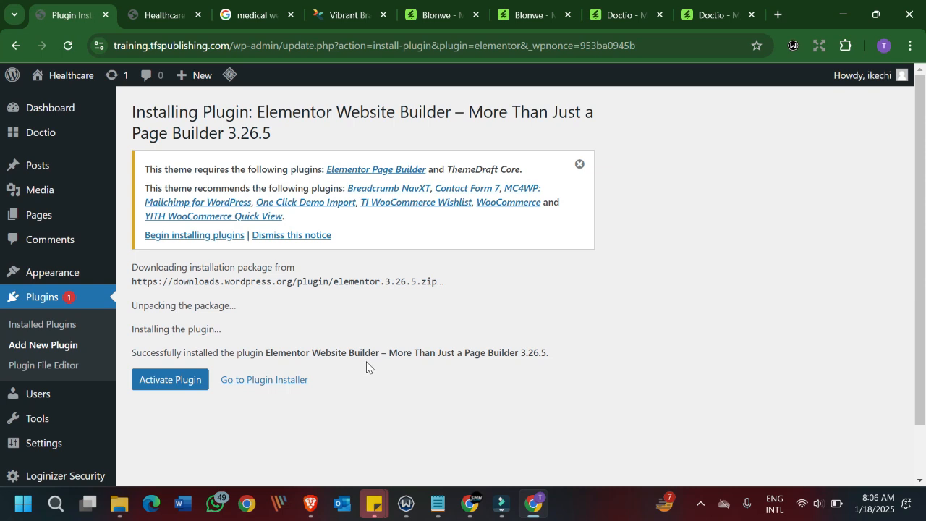
pyautogui.click(145, 384)
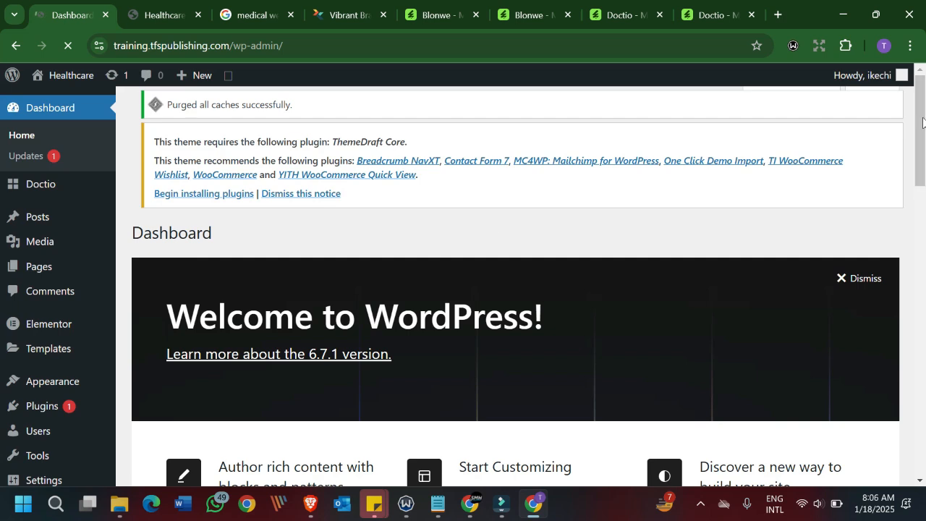
# Go to the installed plugins list and delete the Hello Dolly plugin, confirming the deletion.
pyautogui.moveTo(922, 121)
pyautogui.mouseDown()
pyautogui.moveTo(922, 189)
pyautogui.moveTo(922, 139)
pyautogui.mouseUp()
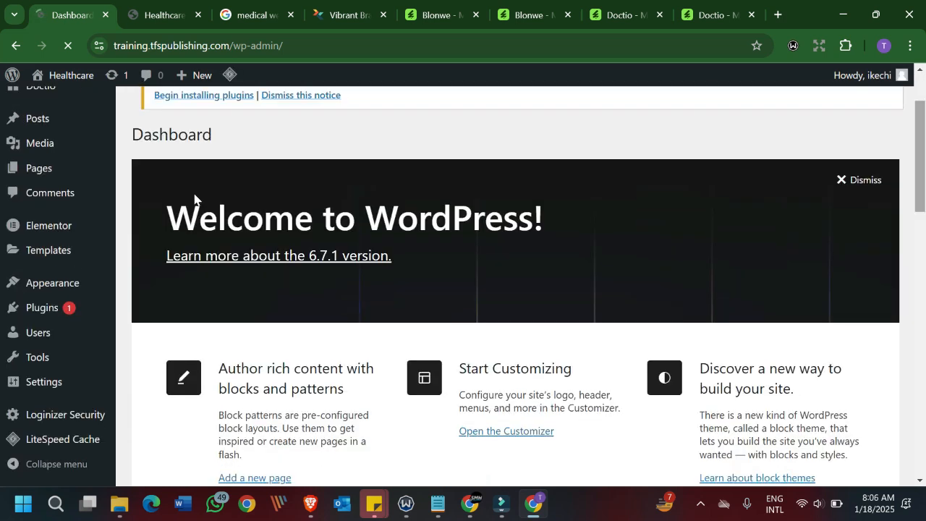
pyautogui.moveTo(26, 311)
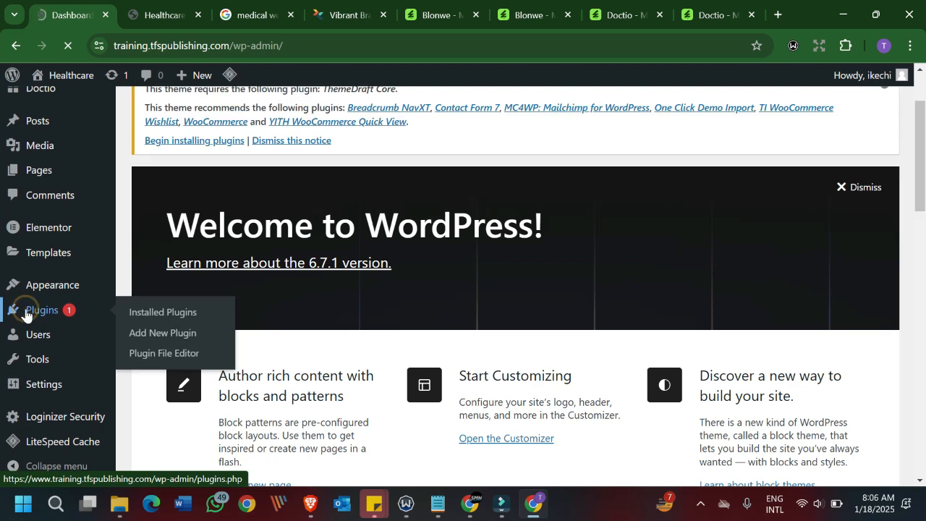
pyautogui.click(26, 311)
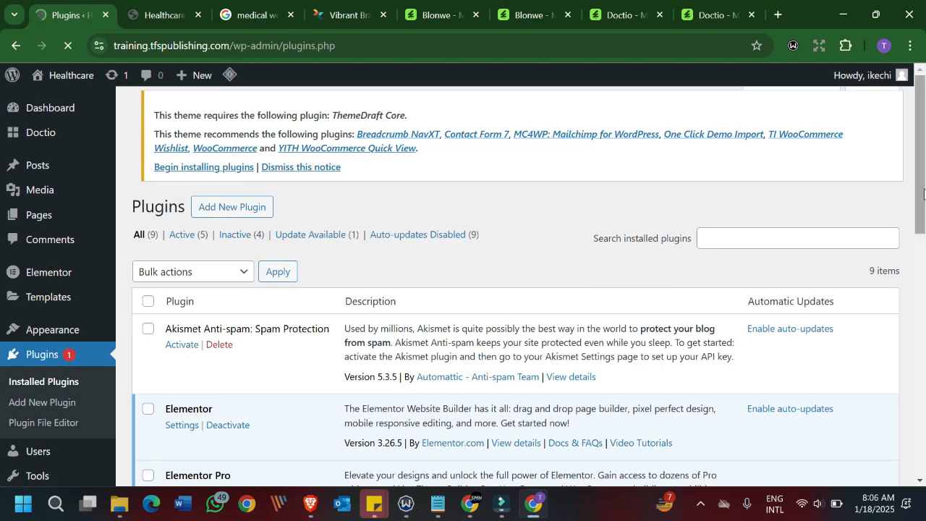
pyautogui.moveTo(924, 201); pyautogui.dragTo(923, 286)
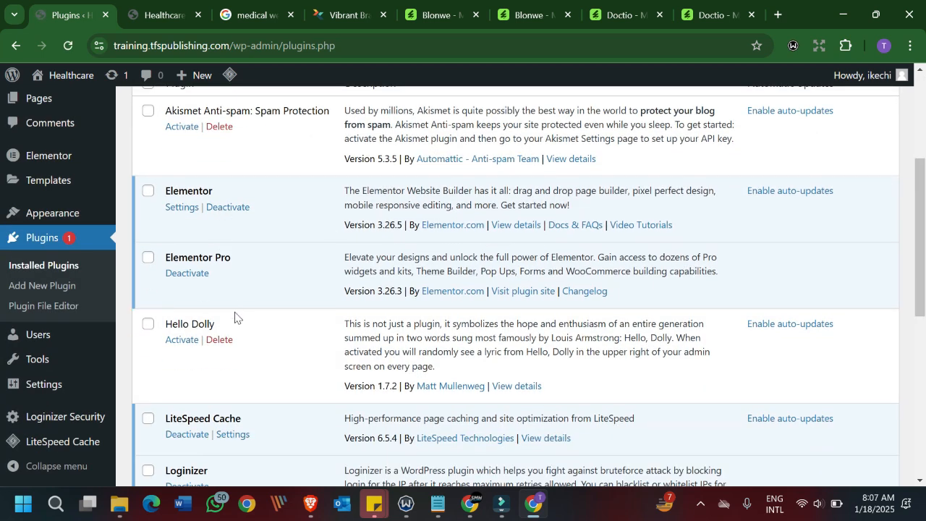
pyautogui.click(218, 340)
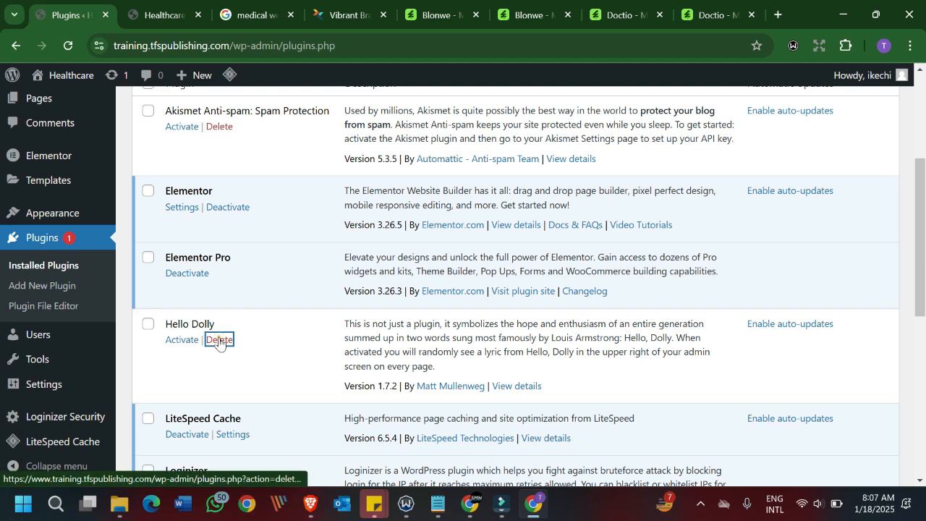
pyautogui.click(529, 148)
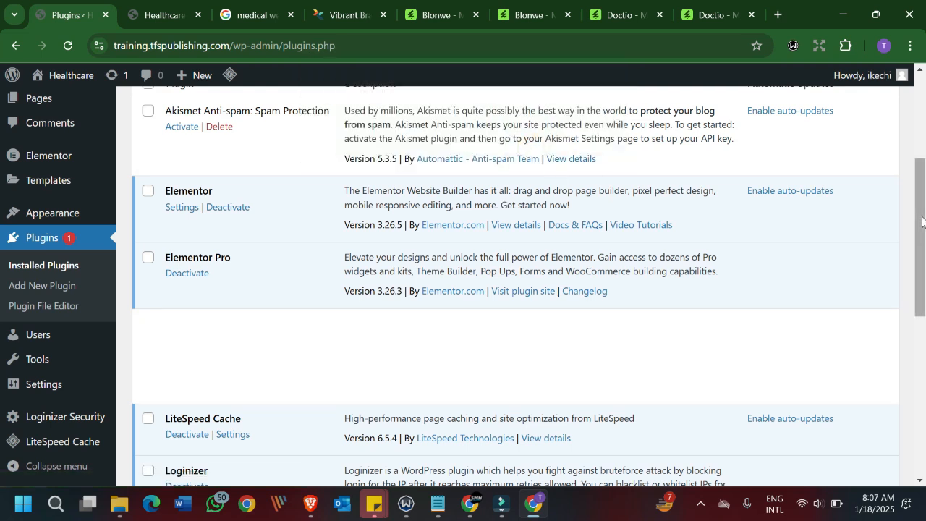
# Update the Loginizer Security plugin to version 1.9.7.
pyautogui.moveTo(921, 222); pyautogui.dragTo(921, 326)
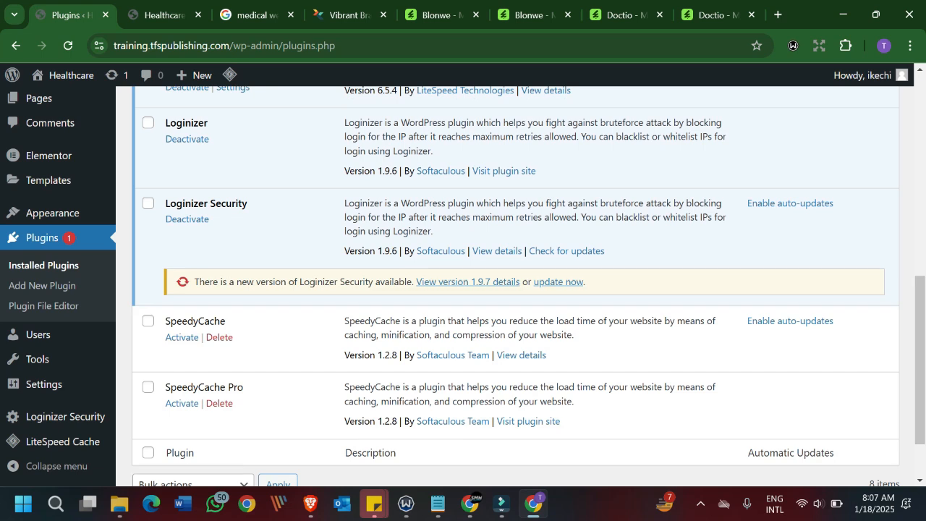
pyautogui.click(558, 282)
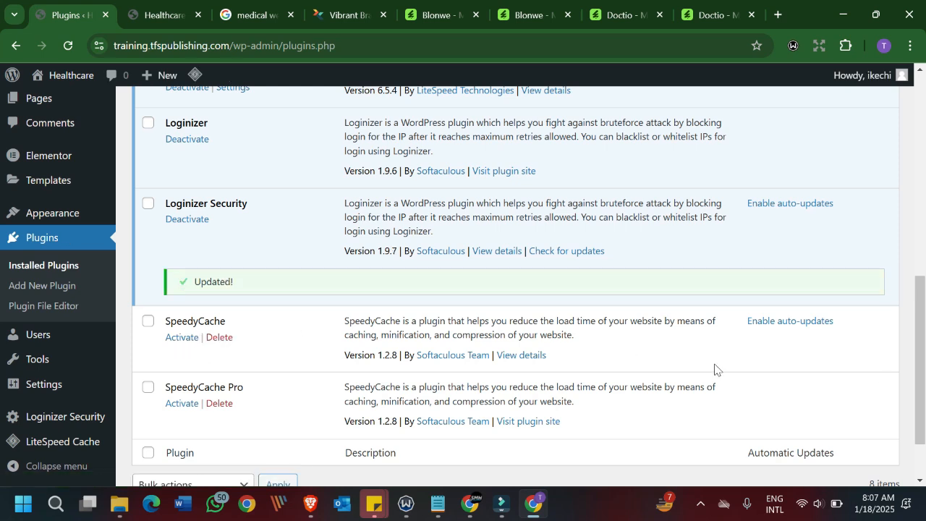
# Activate the SpeedyCache plugin and the SpeedyCache Pro plugin.
pyautogui.moveTo(921, 350)
pyautogui.mouseDown()
pyautogui.moveTo(921, 365)
pyautogui.moveTo(921, 350)
pyautogui.mouseUp()
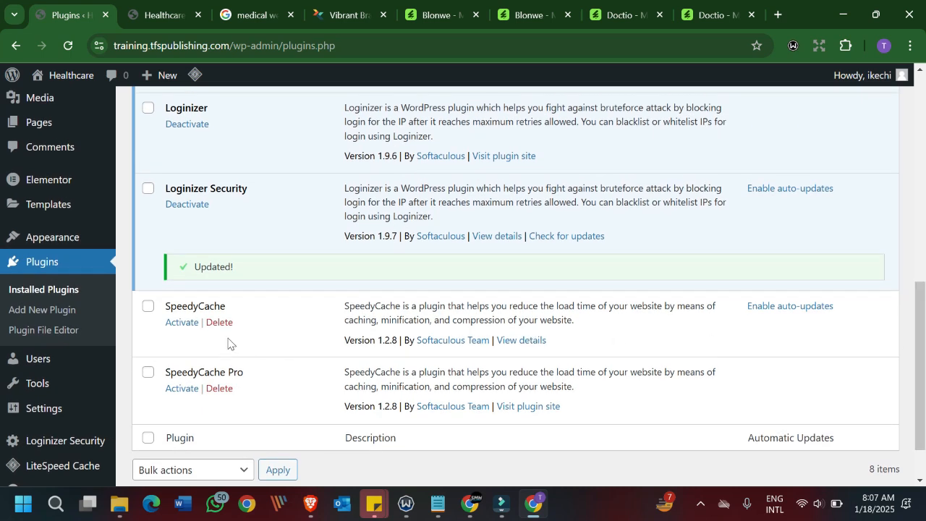
pyautogui.click(184, 323)
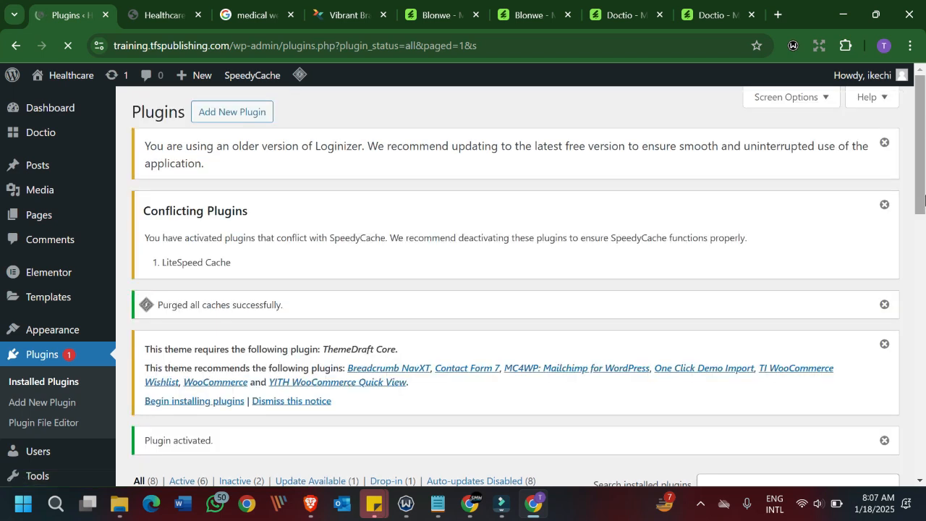
pyautogui.moveTo(923, 222); pyautogui.dragTo(924, 451)
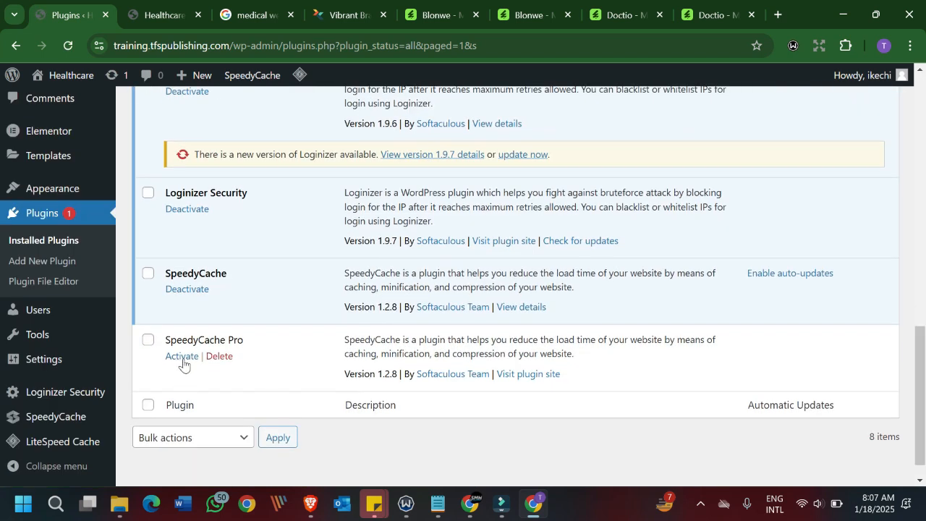
pyautogui.click(183, 356)
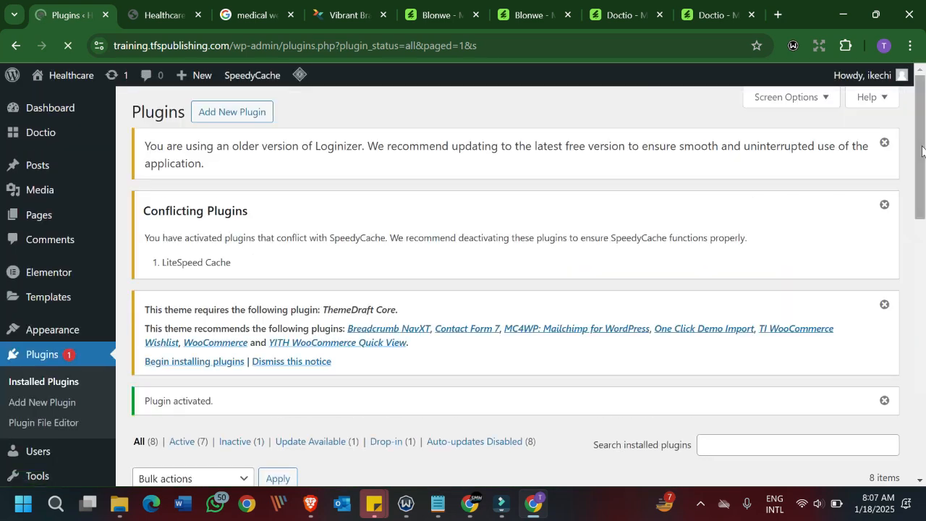
# Update the Loginizer plugin to version 1.9.7.
pyautogui.moveTo(923, 177); pyautogui.dragTo(923, 361)
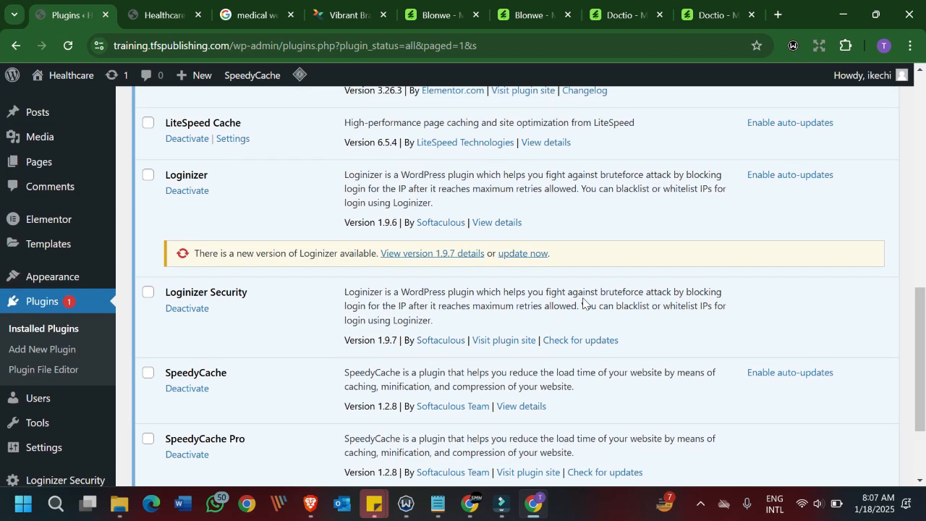
pyautogui.click(519, 255)
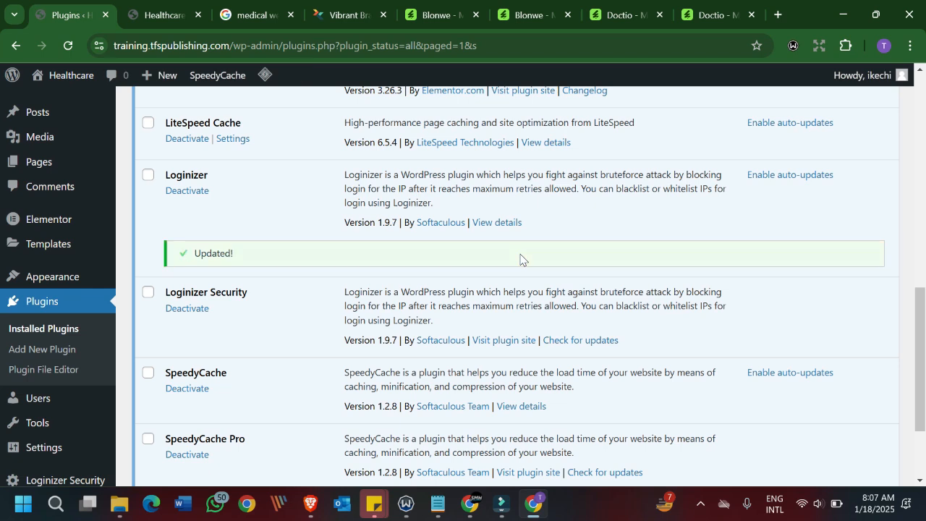
pyautogui.scroll(-1, 923, 290)
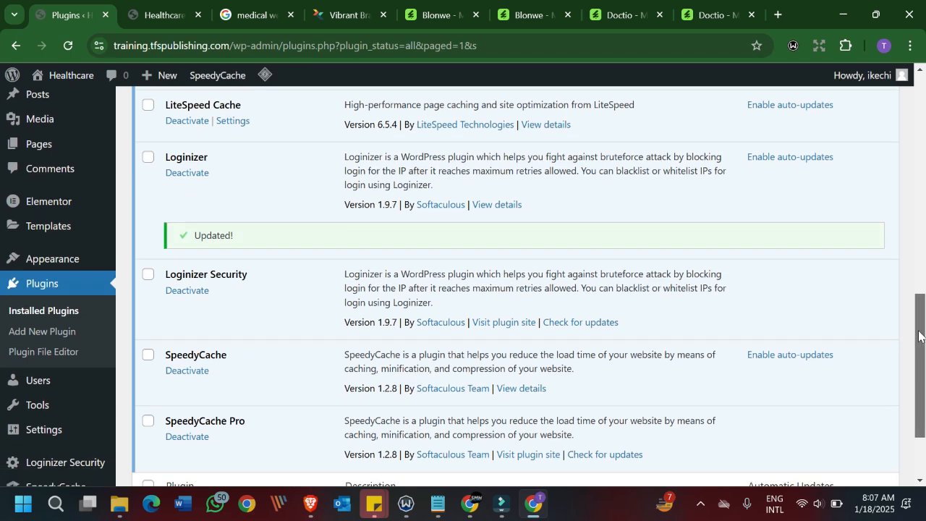
# Delete all of the site's cache with SpeedyCache.
pyautogui.scroll(2, 923, 284)
pyautogui.scroll(4, 923, 280)
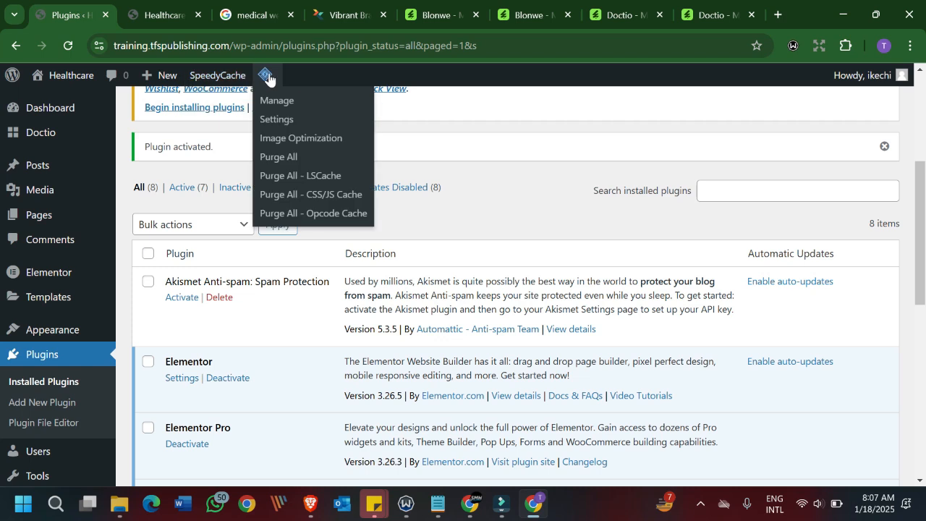
pyautogui.moveTo(224, 78)
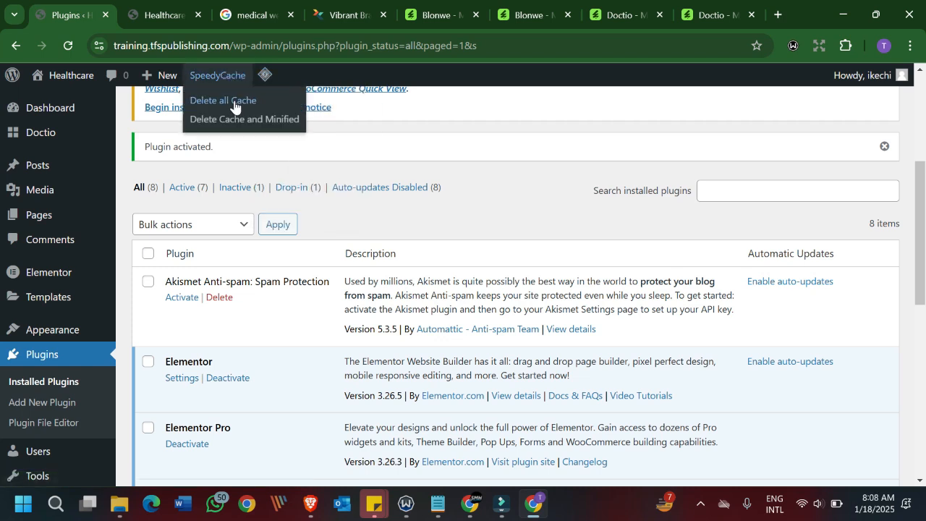
pyautogui.click(219, 101)
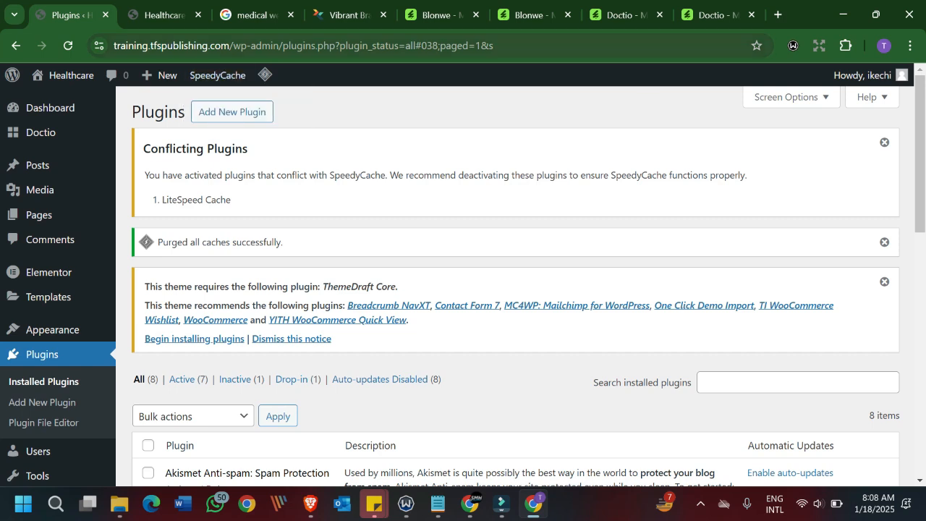
pyautogui.moveTo(267, 76)
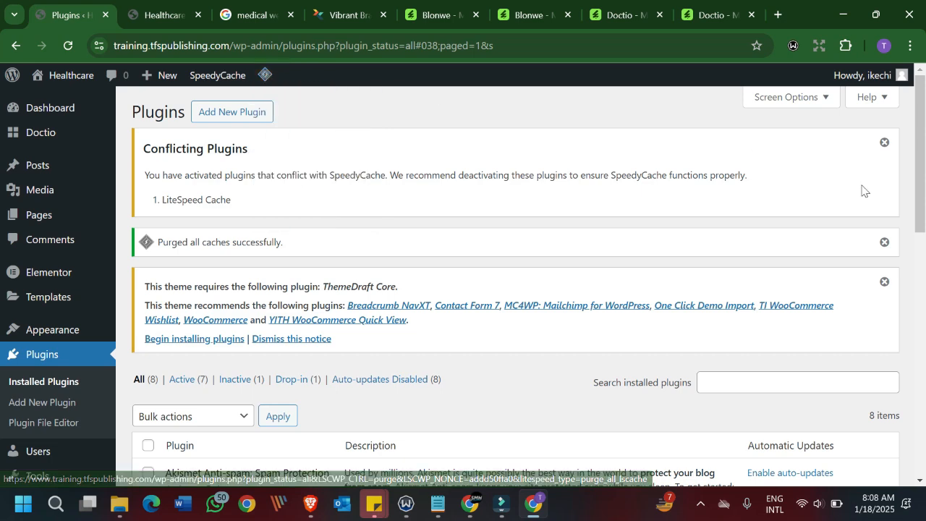
# Deactivate the LiteSpeed Cache plugin, which conflicts with SpeedyCache.
pyautogui.moveTo(924, 167); pyautogui.dragTo(923, 327)
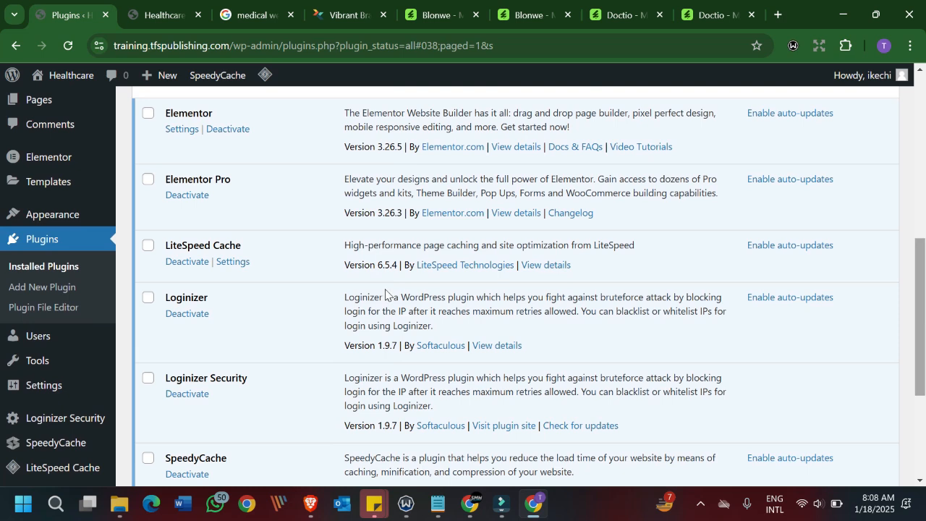
pyautogui.click(187, 265)
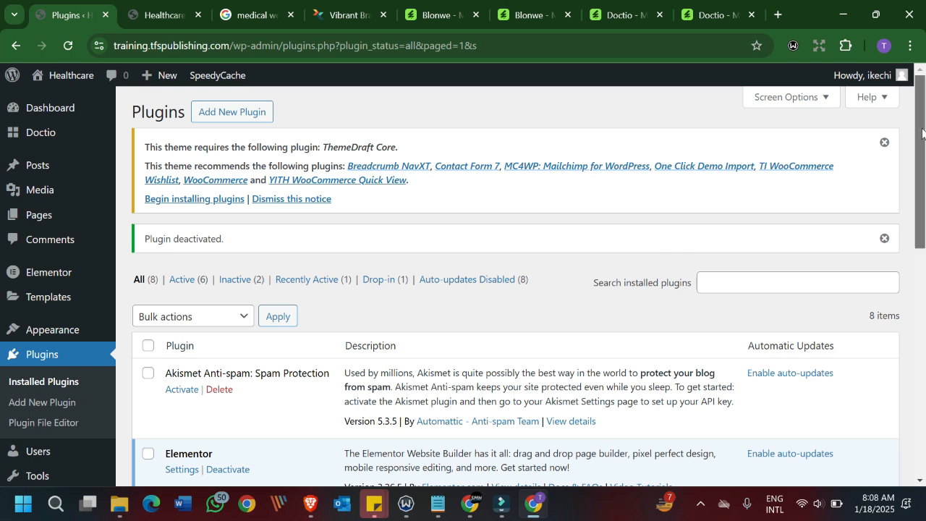
# Delete the Akismet Anti-spam plugin and the LiteSpeed Cache plugin with its data, confirming both deletions.
pyautogui.moveTo(921, 132); pyautogui.dragTo(916, 220)
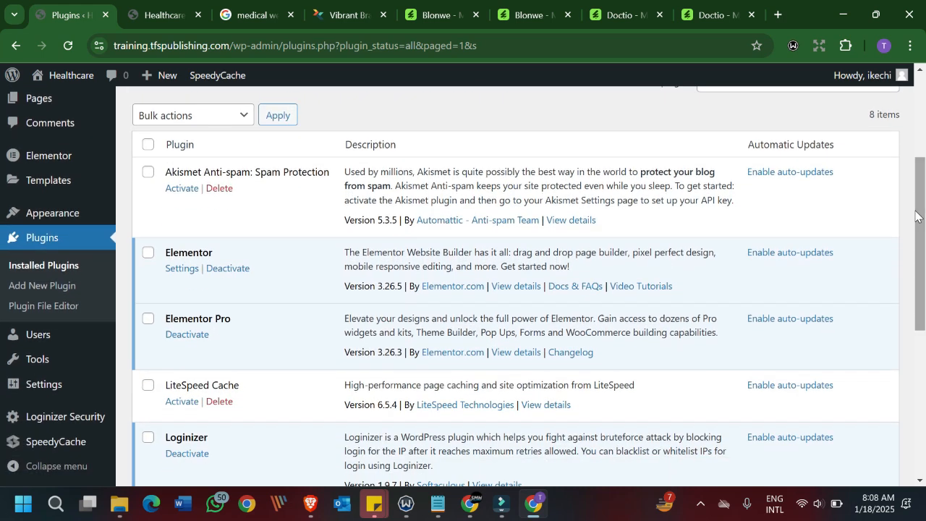
pyautogui.click(220, 190)
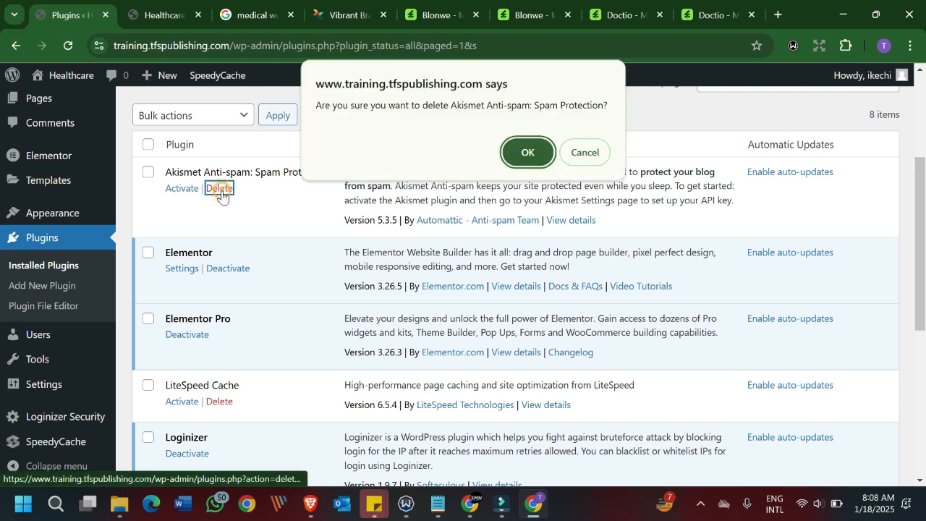
pyautogui.click(528, 153)
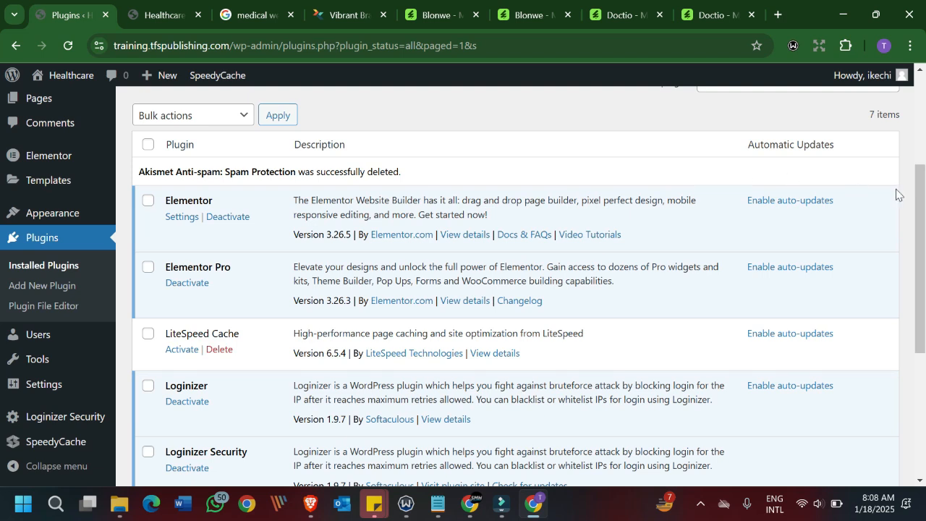
pyautogui.moveTo(923, 219); pyautogui.dragTo(922, 243)
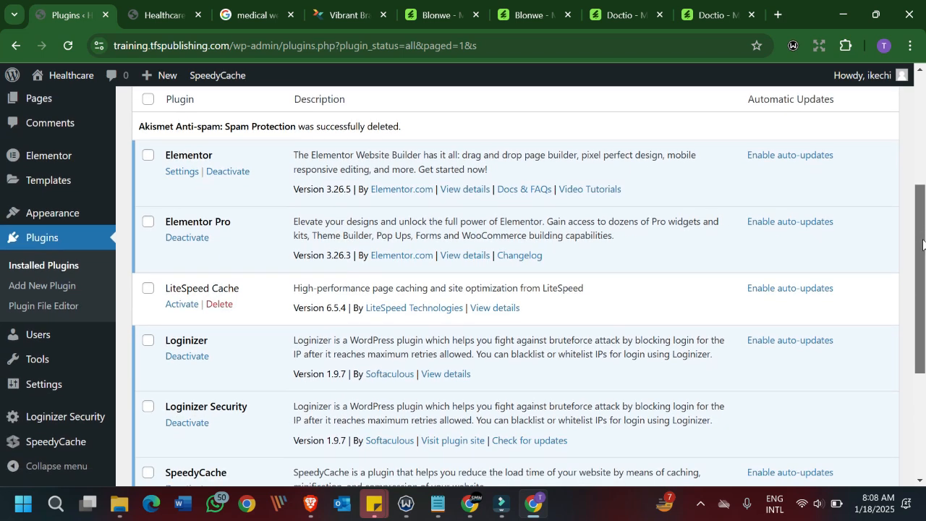
pyautogui.click(218, 307)
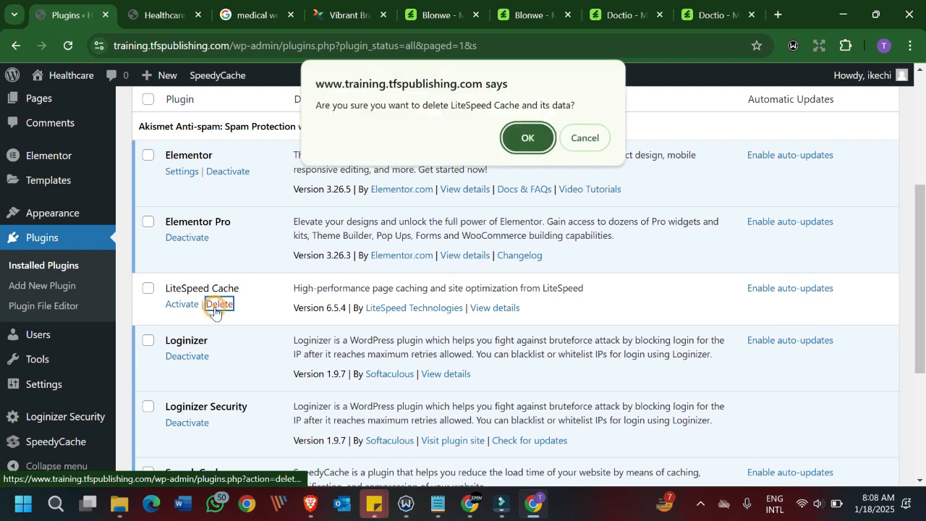
pyautogui.click(512, 138)
pyautogui.moveTo(921, 230); pyautogui.dragTo(924, 98)
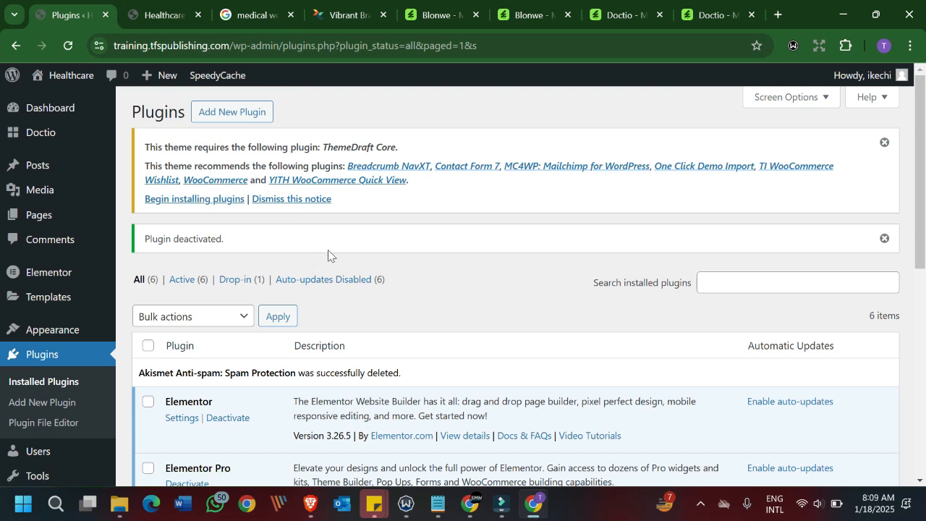
# Switch to the live Healthcare site, reload it and check the whole home page with the new theme.
pyautogui.moveTo(99, 326)
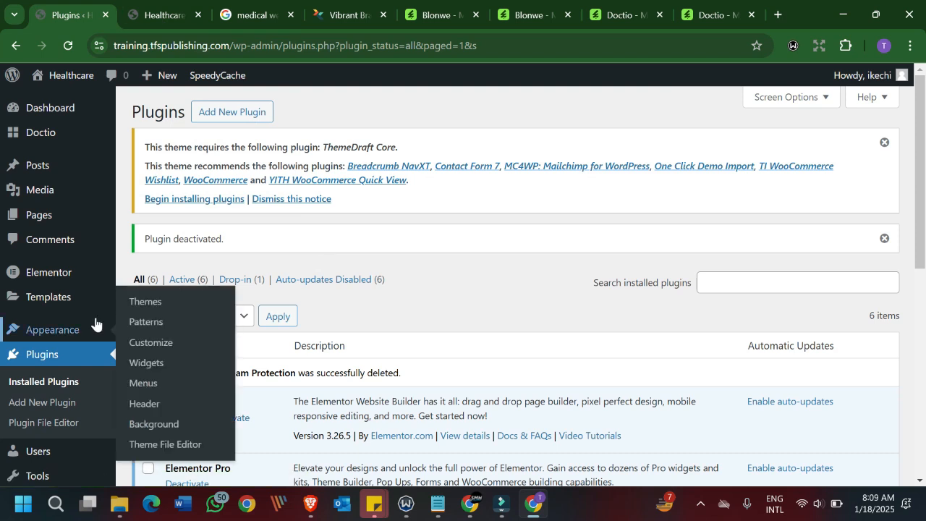
pyautogui.click(160, 10)
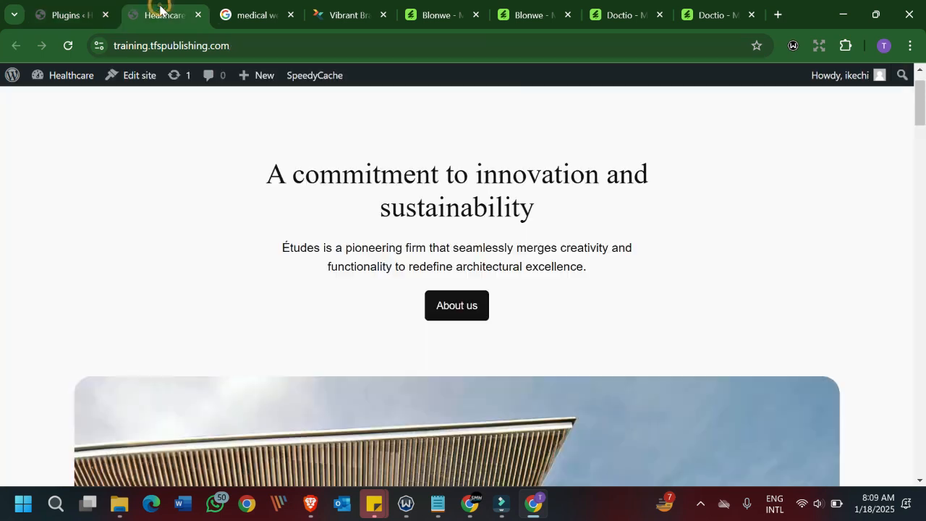
pyautogui.click(68, 45)
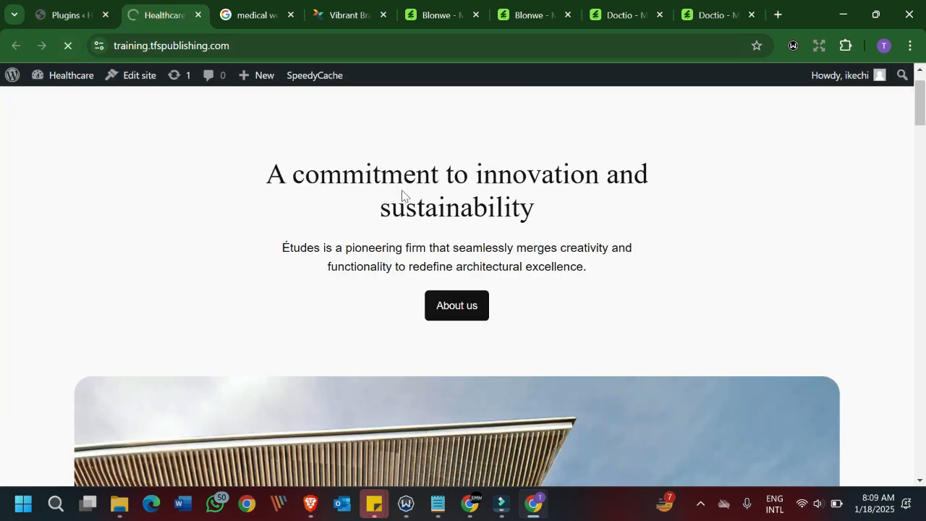
pyautogui.click(700, 511)
pyautogui.click(700, 511)
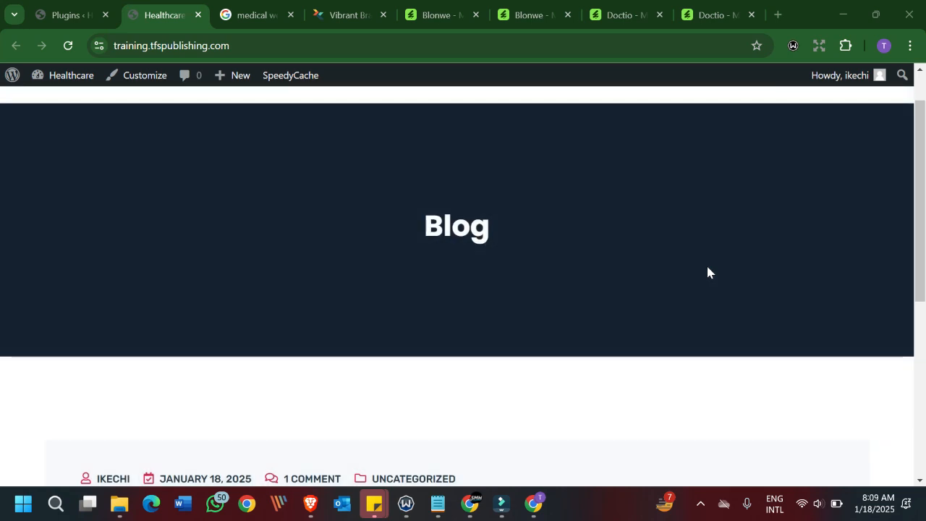
pyautogui.moveTo(921, 168)
pyautogui.mouseDown()
pyautogui.moveTo(915, 149)
pyautogui.moveTo(913, 345)
pyautogui.moveTo(923, 120)
pyautogui.moveTo(919, 352)
pyautogui.mouseUp()
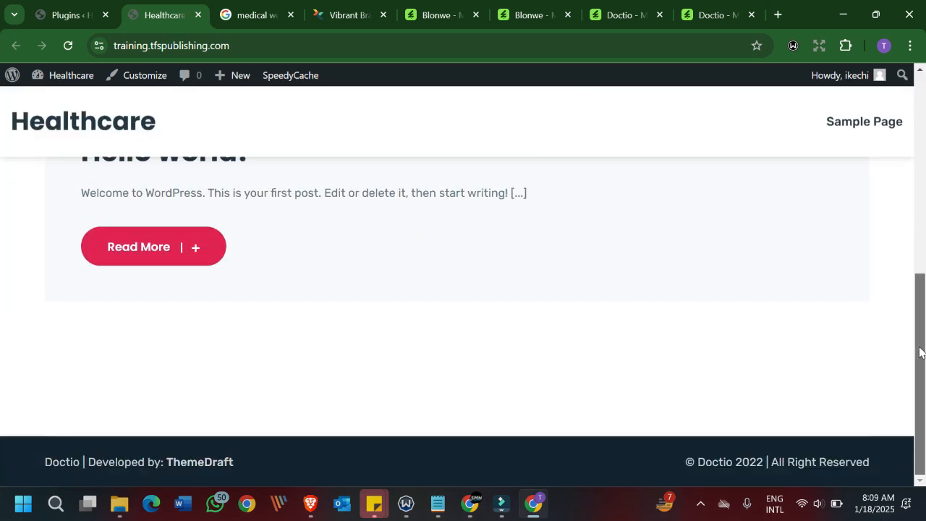
pyautogui.moveTo(919, 384); pyautogui.dragTo(918, 183)
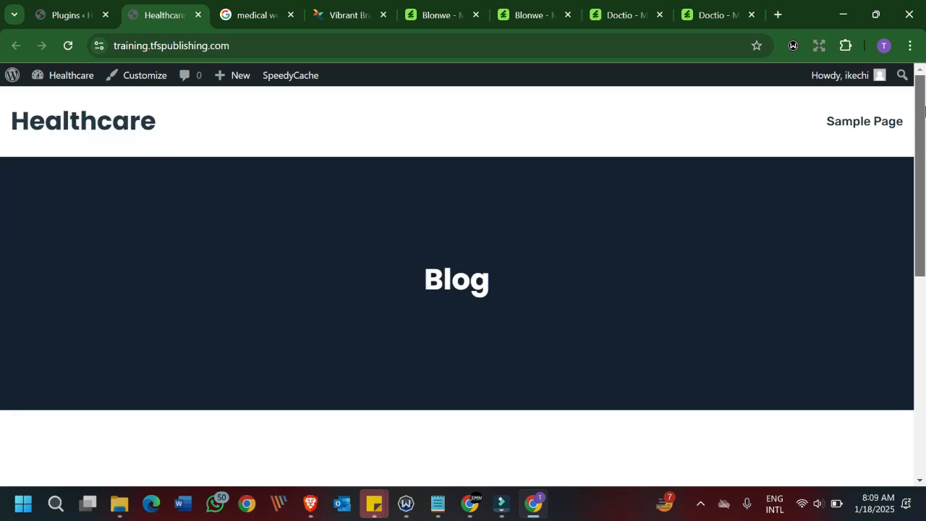
# Go back to the plugins admin page, begin installing the theme's plugins, and install ThemeDraft Core and Breadcrumb NavXT.
pyautogui.click(94, 20)
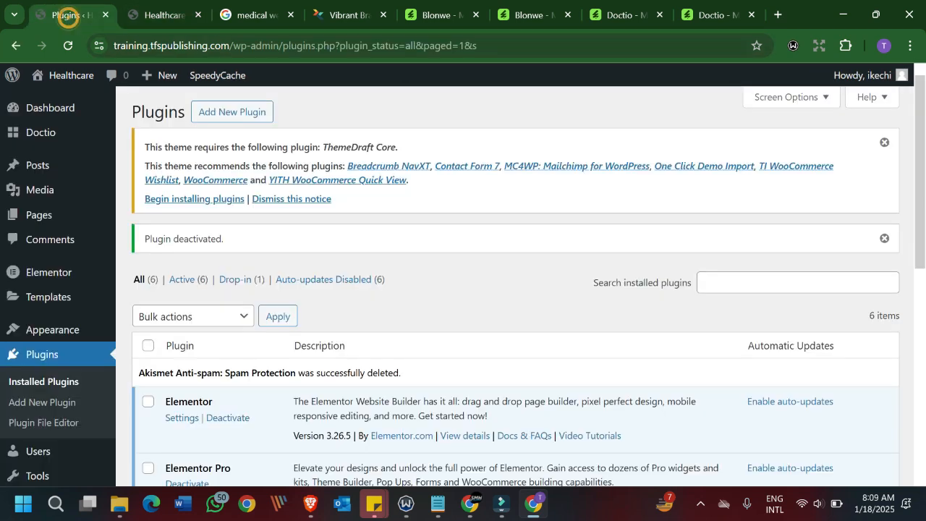
pyautogui.click(179, 201)
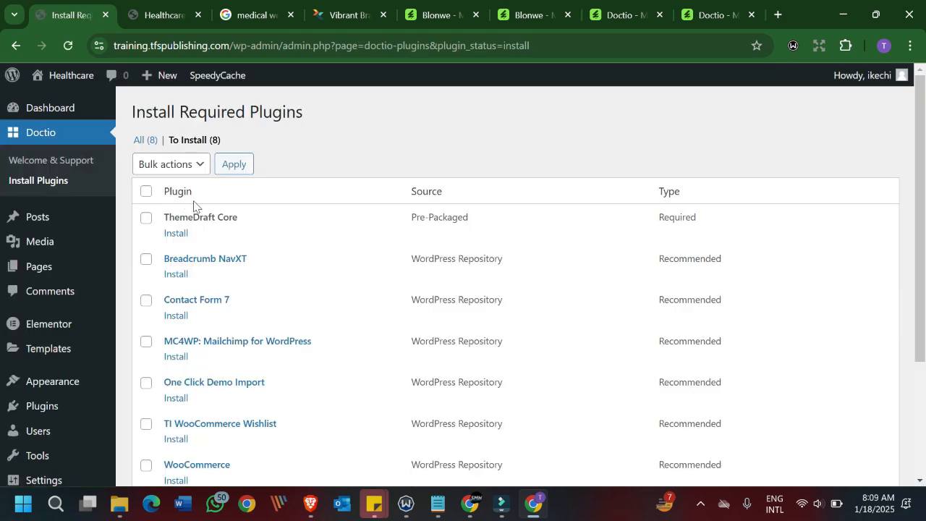
pyautogui.click(174, 233)
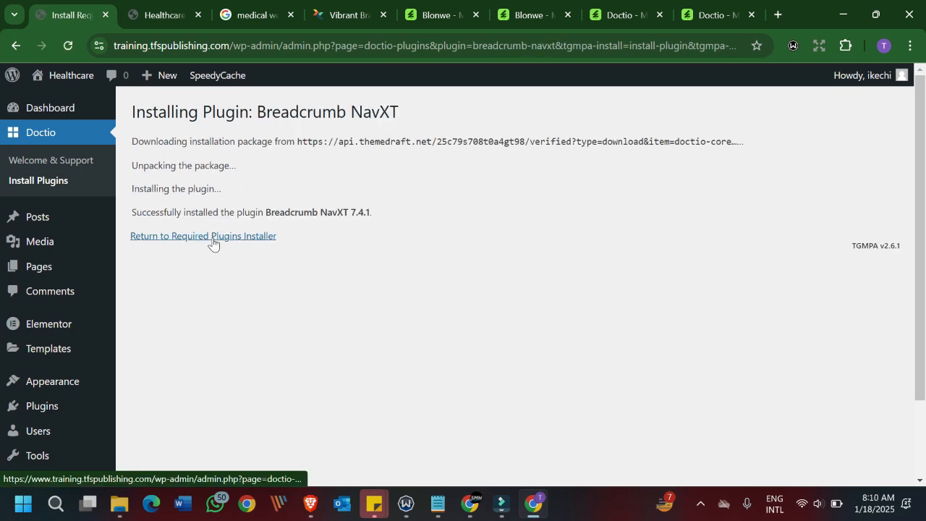
pyautogui.click(701, 506)
pyautogui.click(701, 506)
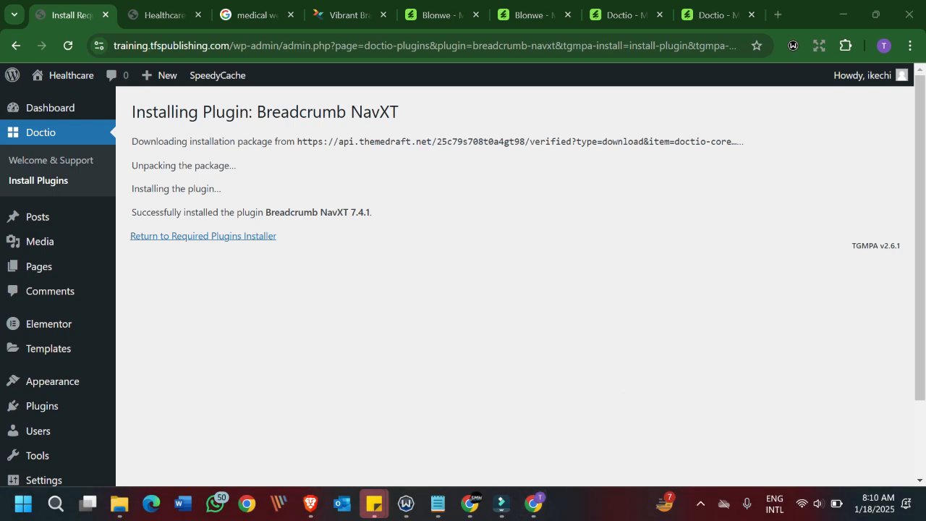
pyautogui.click(190, 237)
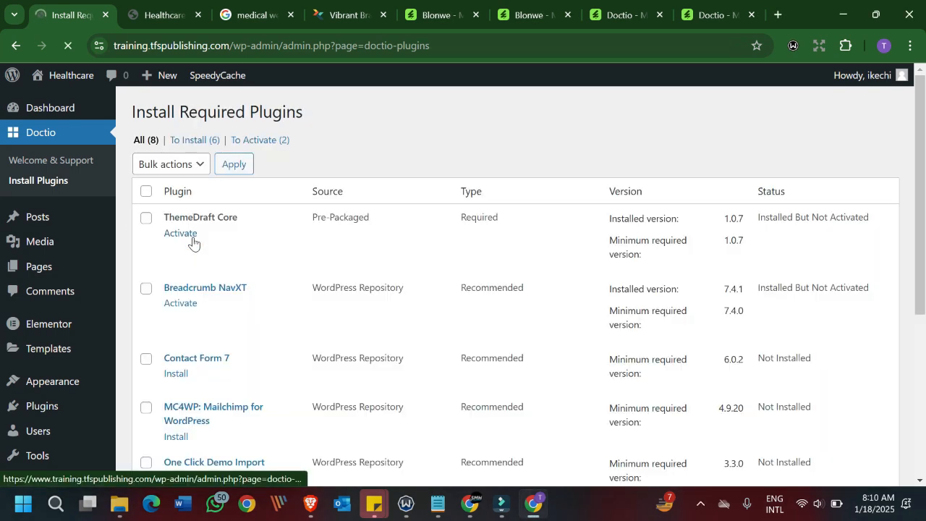
# Install the Contact Form 7 plugin and return to the required plugins installer.
pyautogui.click(176, 374)
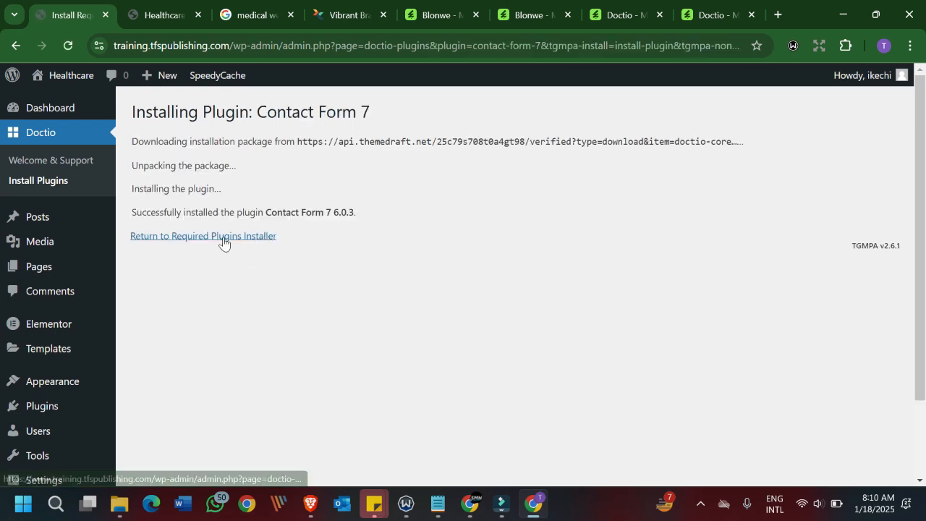
pyautogui.click(192, 239)
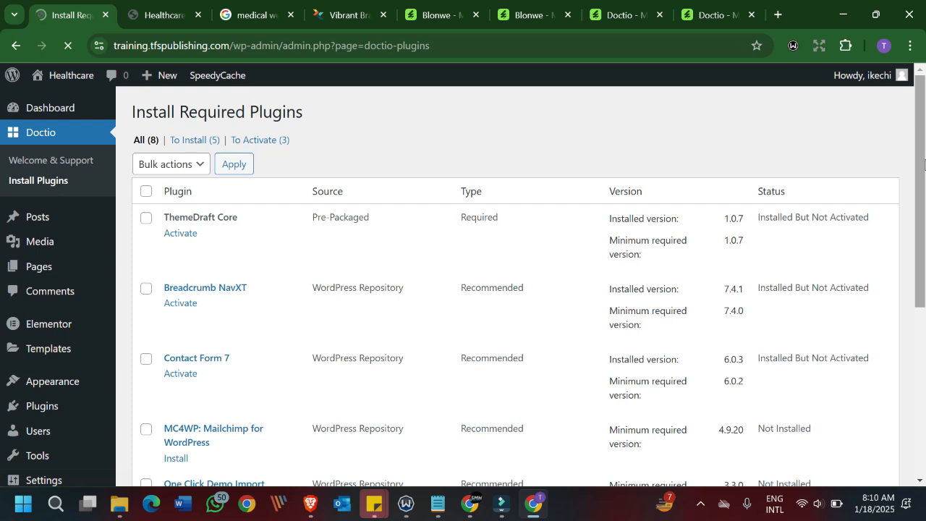
pyautogui.moveTo(924, 165); pyautogui.dragTo(921, 275)
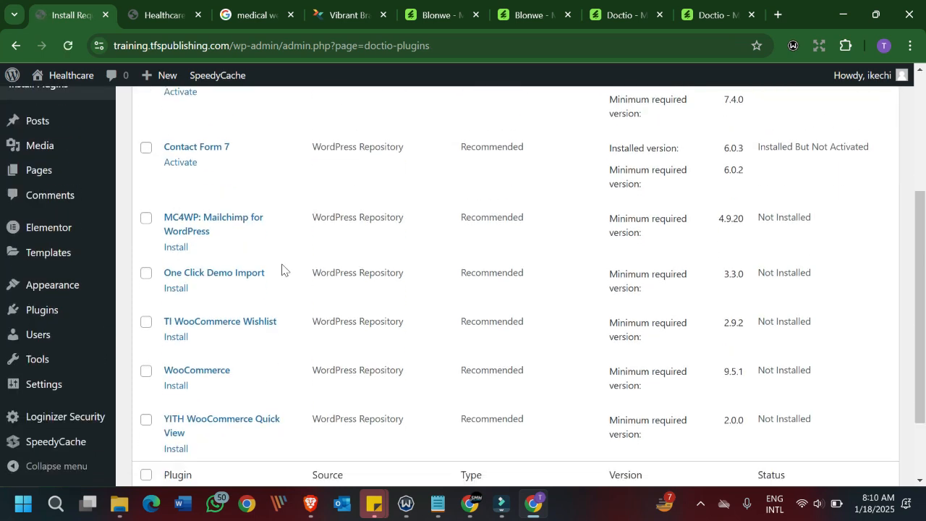
pyautogui.scroll(3, 923, 270)
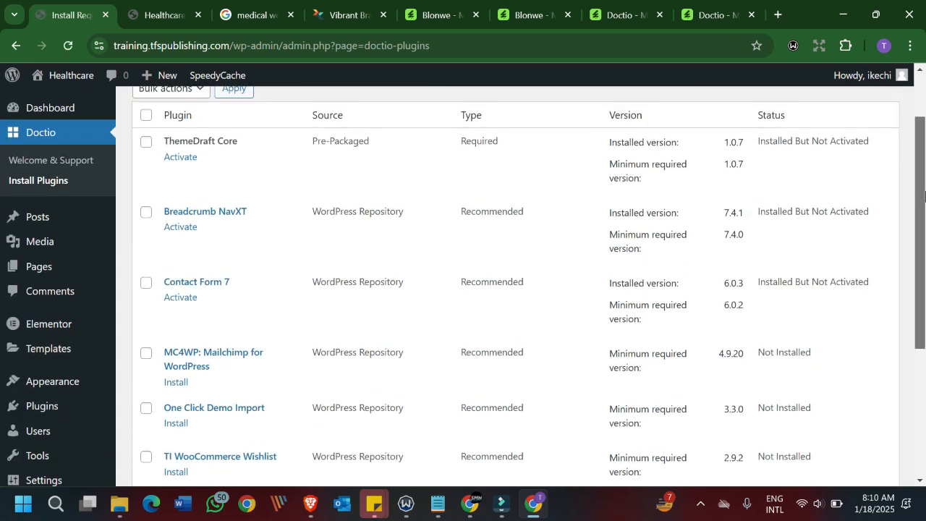
pyautogui.click(146, 138)
pyautogui.click(184, 116)
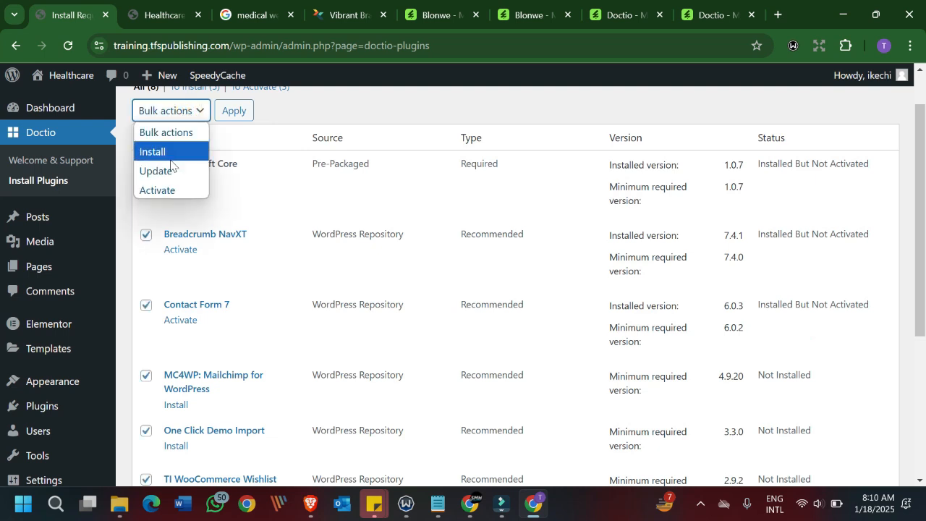
pyautogui.click(153, 152)
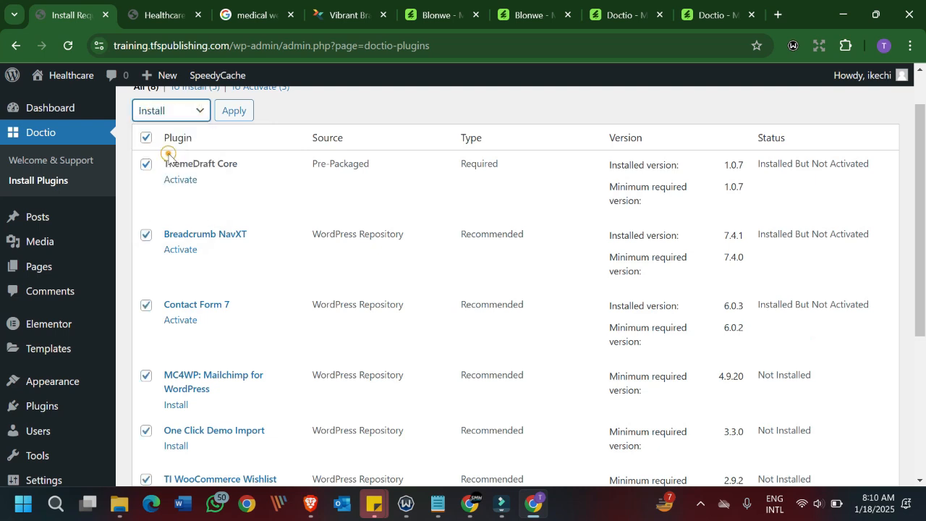
pyautogui.click(171, 110)
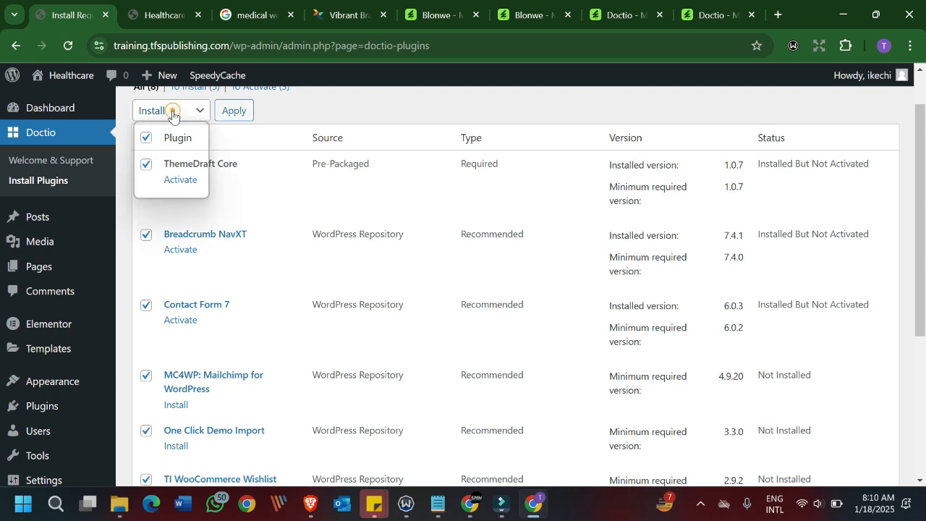
pyautogui.click(156, 136)
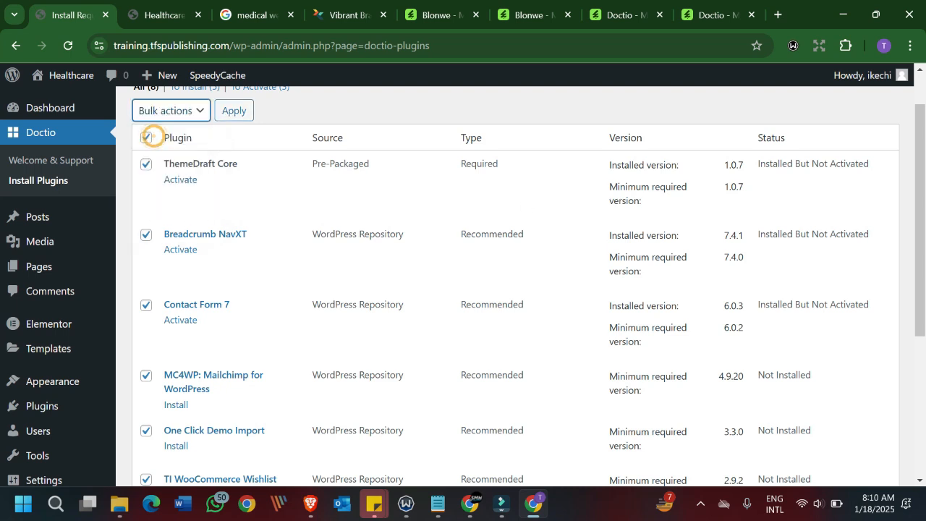
# Install the MC4WP: Mailchimp for WordPress plugin and return to the required plugins installer.
pyautogui.moveTo(922, 231); pyautogui.dragTo(919, 333)
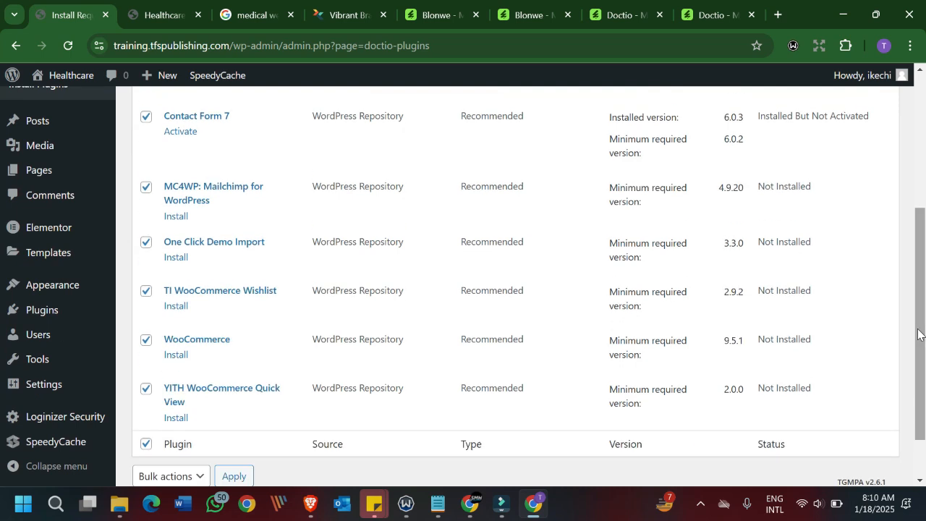
pyautogui.click(175, 217)
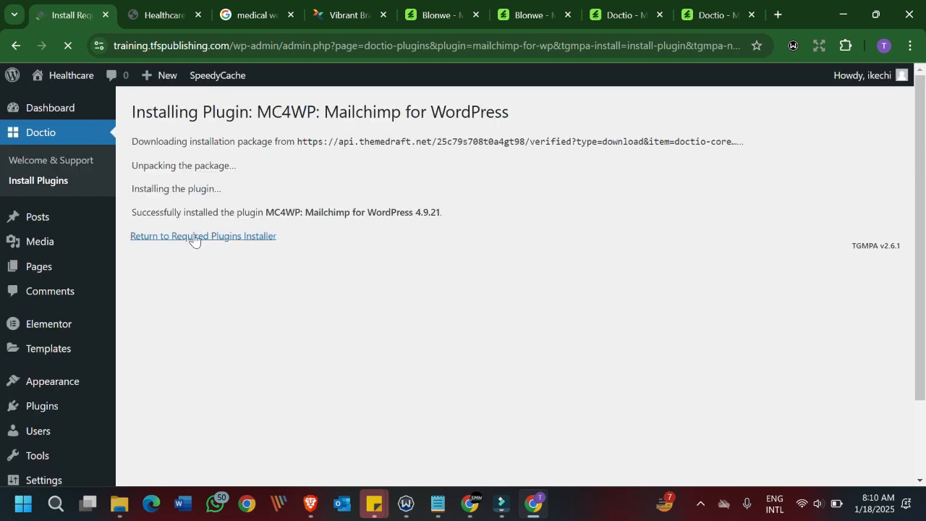
pyautogui.click(193, 237)
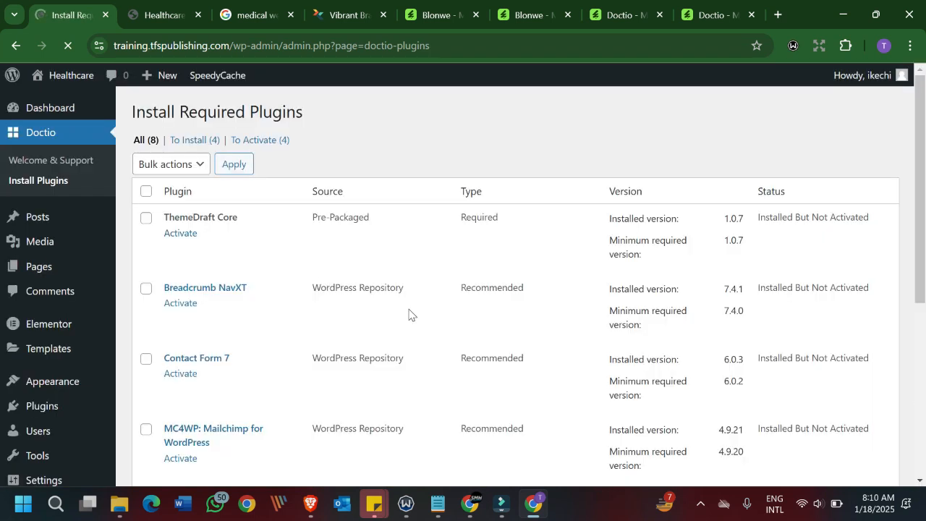
pyautogui.scroll(-4, 924, 278)
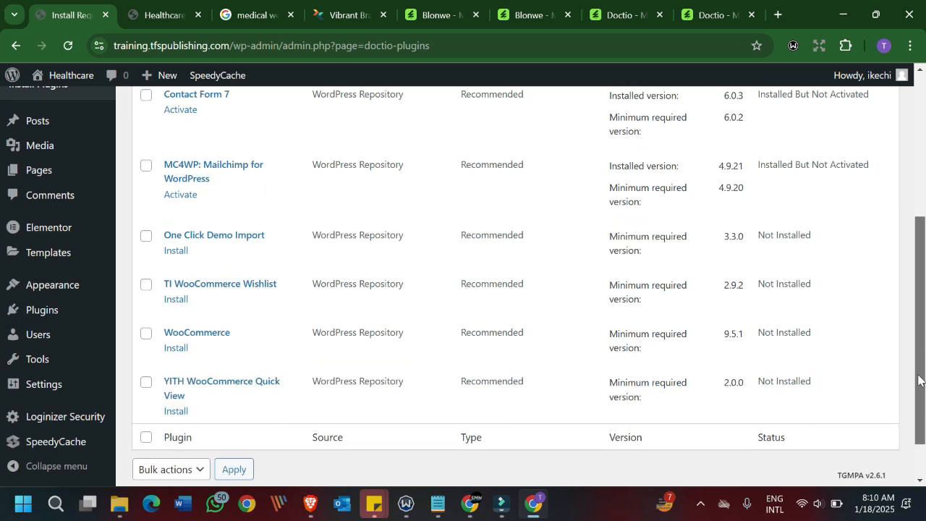
# Install the One Click Demo Import and TI WooCommerce Wishlist plugins, returning to the required plugins installer after each.
pyautogui.click(175, 249)
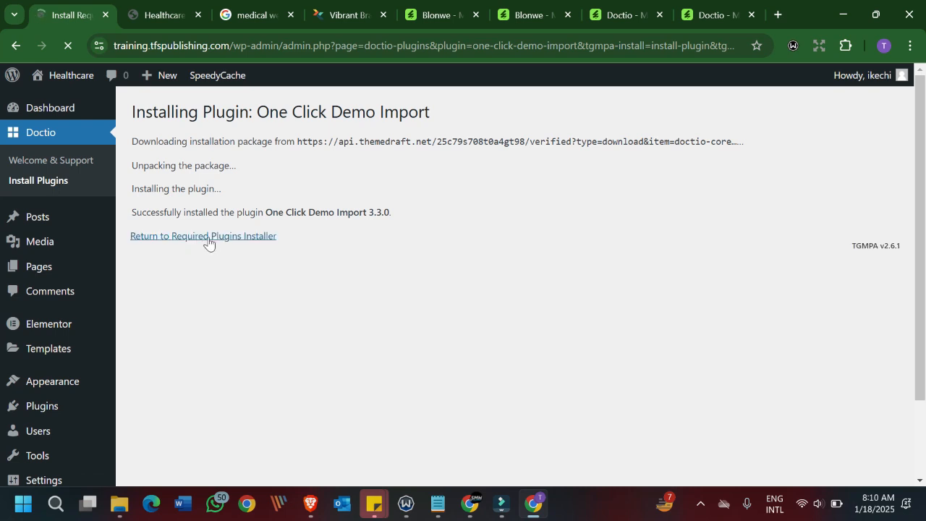
pyautogui.click(219, 237)
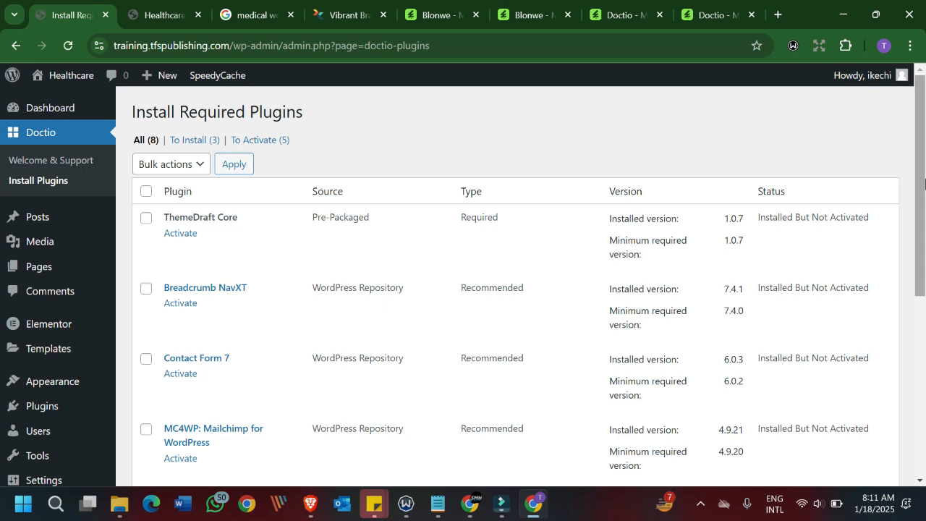
pyautogui.moveTo(919, 143); pyautogui.dragTo(918, 333)
pyautogui.click(176, 245)
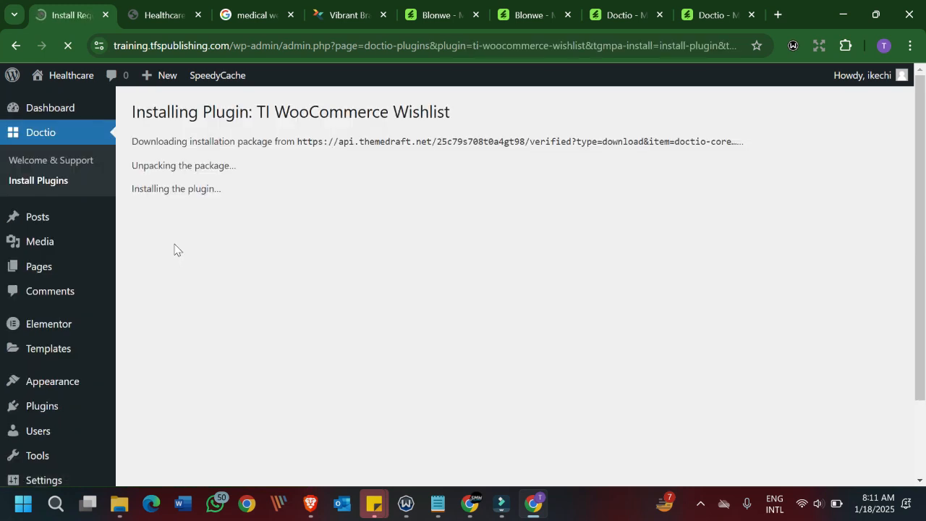
pyautogui.click(210, 240)
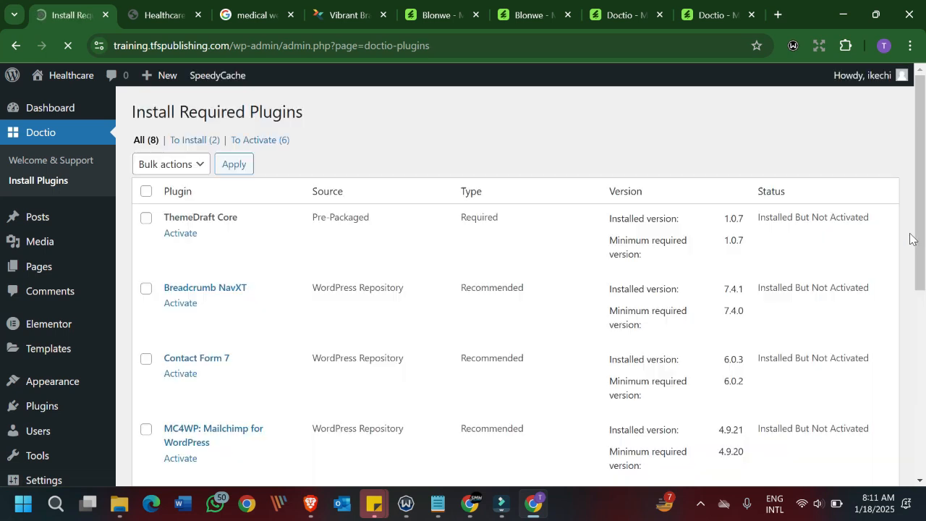
# Install the WooCommerce and YITH WooCommerce Quick View plugins, returning to the required plugins installer after each.
pyautogui.moveTo(918, 190); pyautogui.dragTo(919, 392)
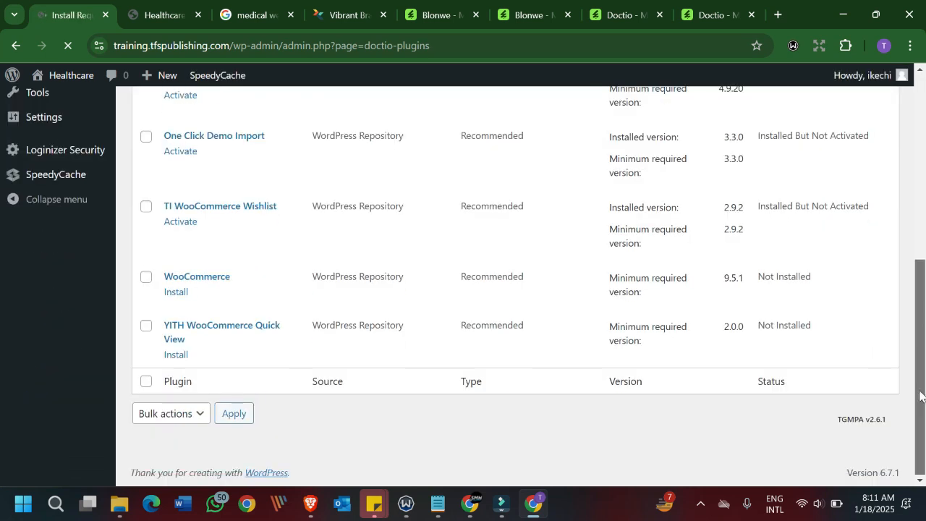
pyautogui.click(172, 295)
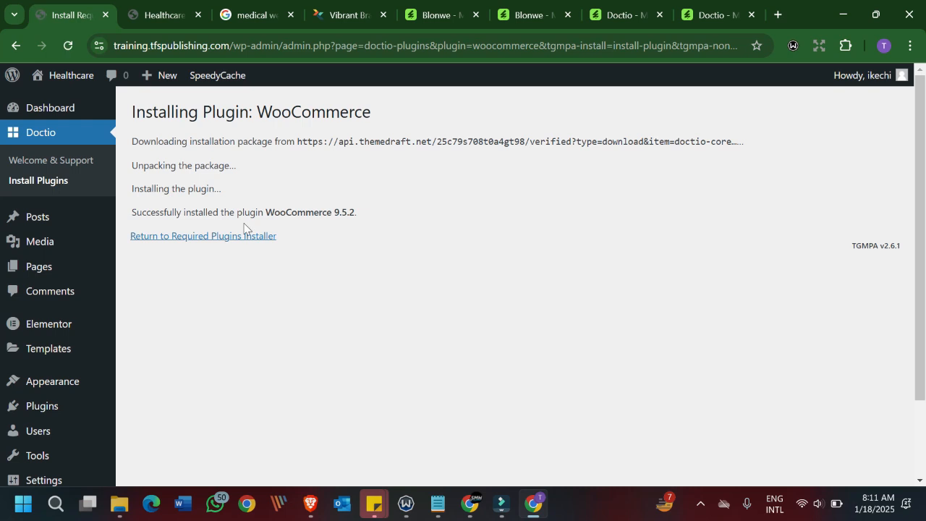
pyautogui.click(224, 238)
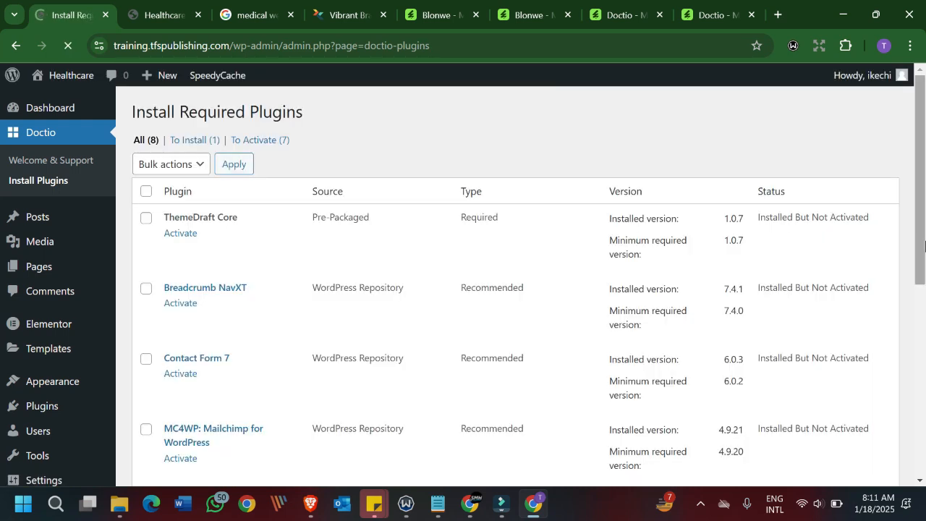
pyautogui.moveTo(925, 246); pyautogui.dragTo(922, 434)
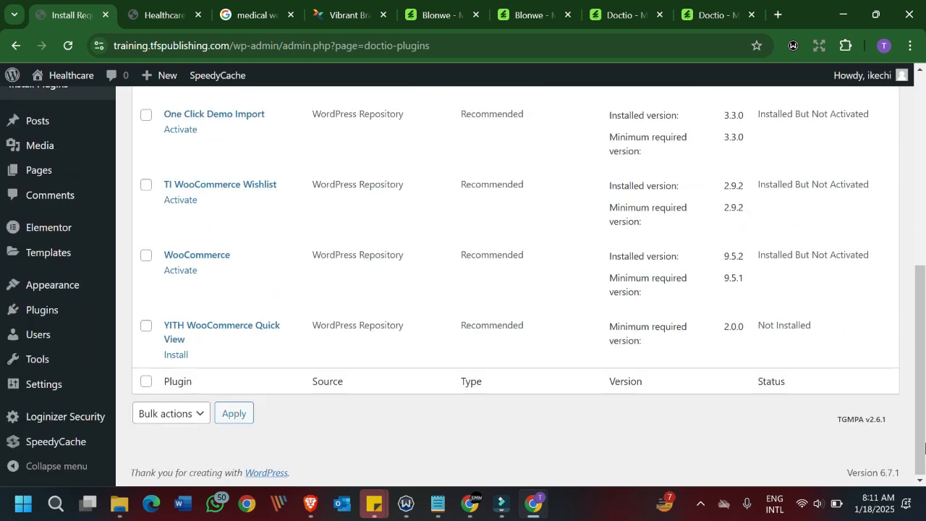
pyautogui.click(174, 355)
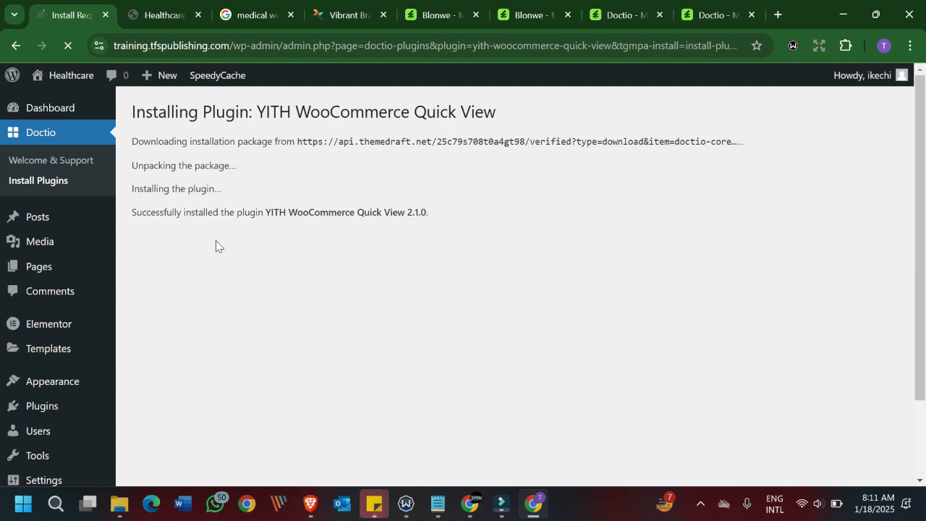
pyautogui.click(216, 241)
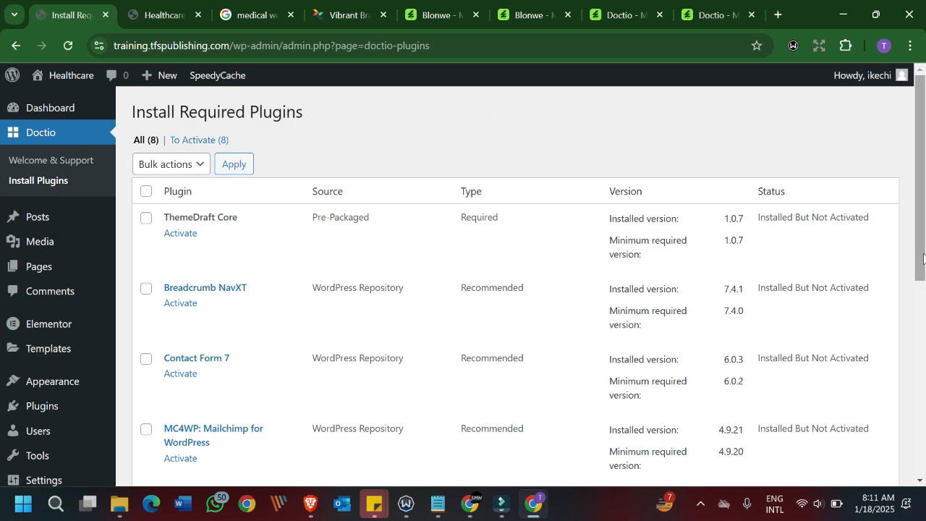
# Select all of the theme's required and recommended plugins and activate them in bulk.
pyautogui.scroll(-5, 923, 258)
pyautogui.scroll(5, 848, 191)
pyautogui.click(145, 191)
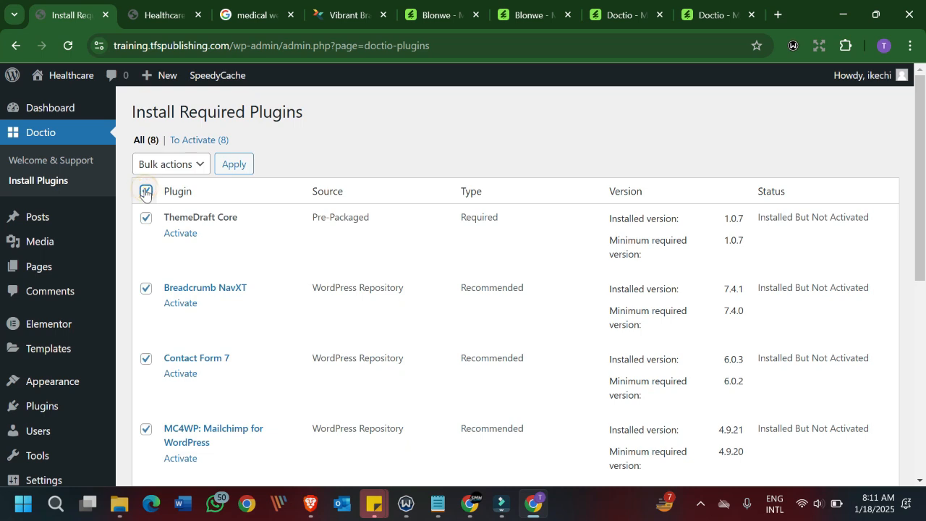
pyautogui.click(174, 164)
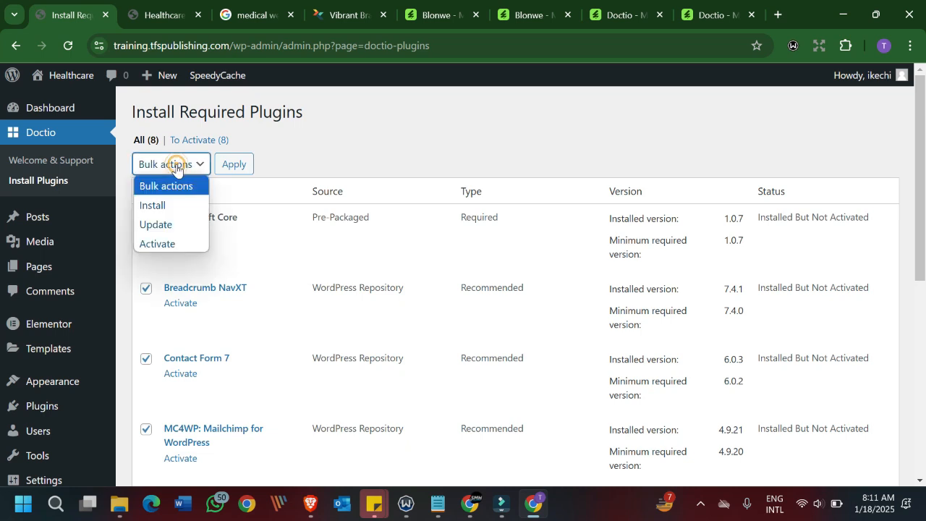
pyautogui.click(158, 244)
pyautogui.click(235, 167)
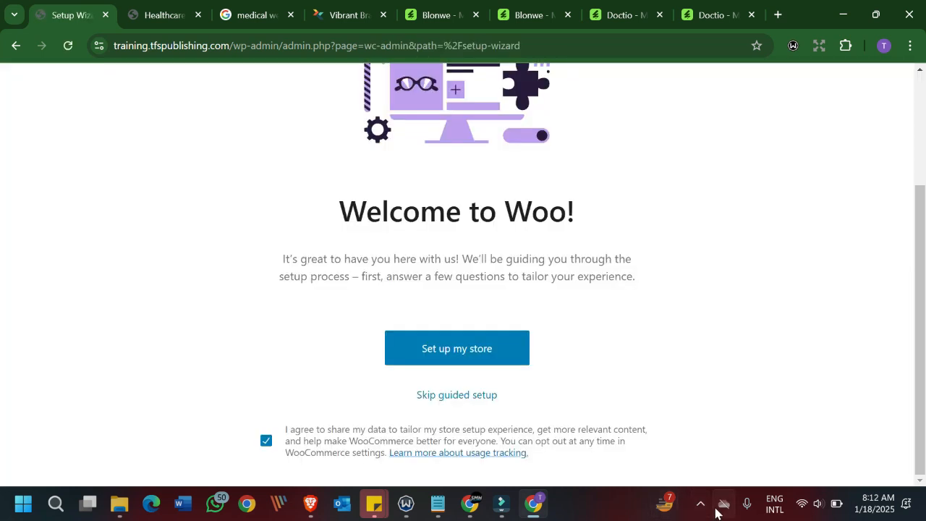
pyautogui.click(700, 504)
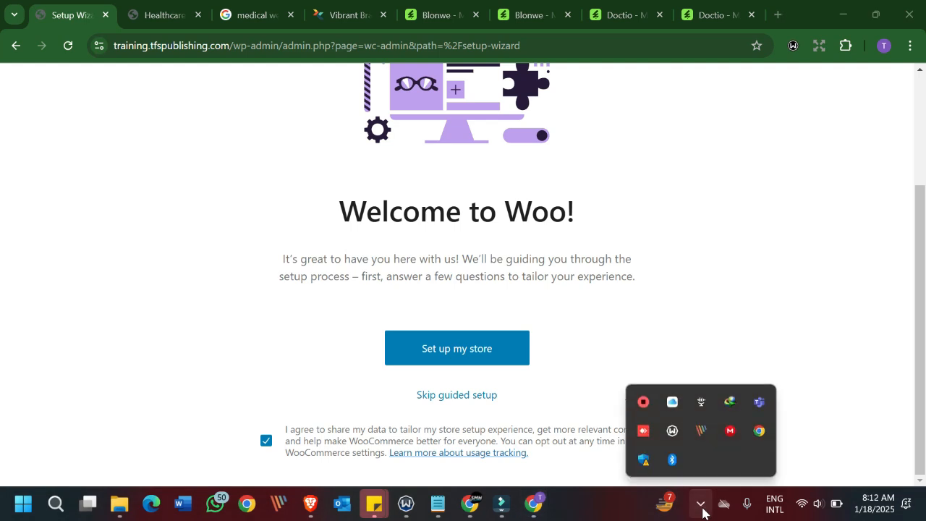
pyautogui.click(700, 504)
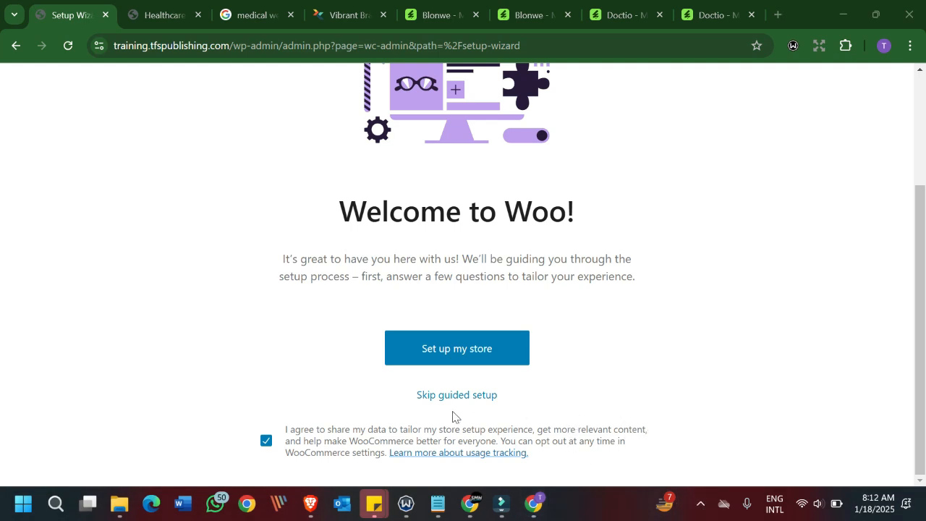
# Skip WooCommerce's guided setup and leave its business location page by loading the site's wp-admin address.
pyautogui.click(467, 396)
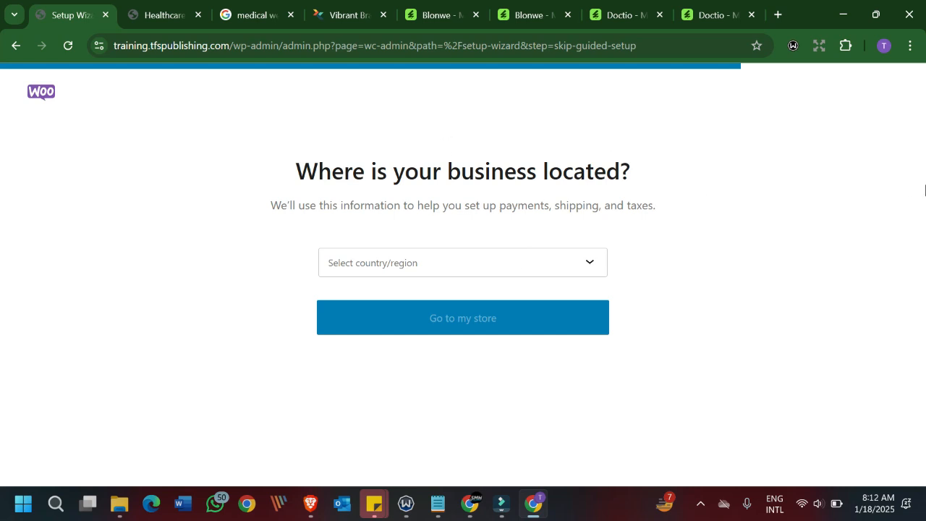
pyautogui.click(442, 267)
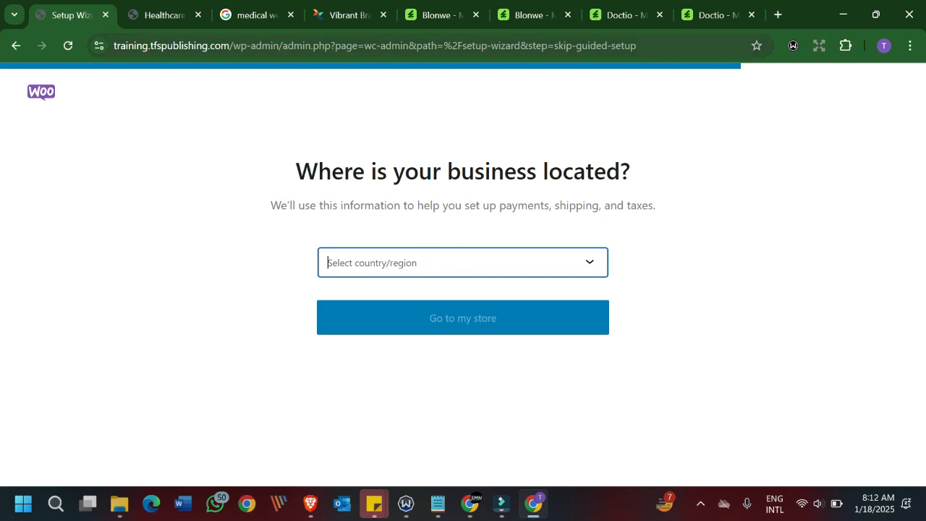
pyautogui.moveTo(280, 45); pyautogui.dragTo(637, 46)
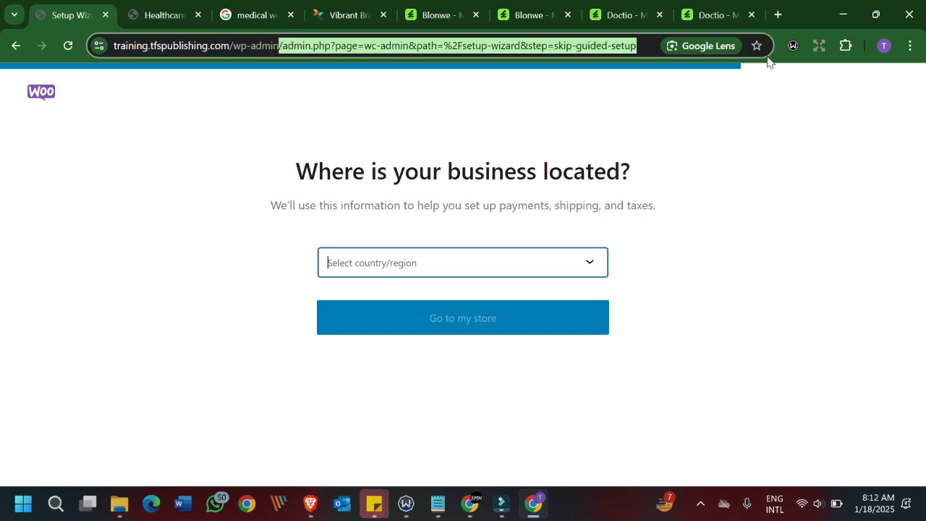
pyautogui.press('BackSpace')
pyautogui.press('Return')
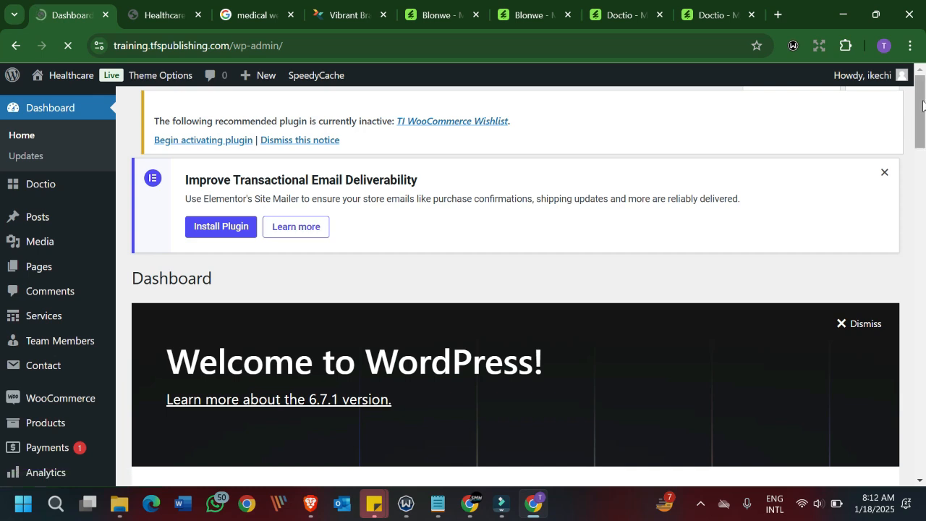
# Check the installed plugins list for plugins that are not active and activate TI WooCommerce Wishlist.
pyautogui.moveTo(923, 106); pyautogui.dragTo(921, 174)
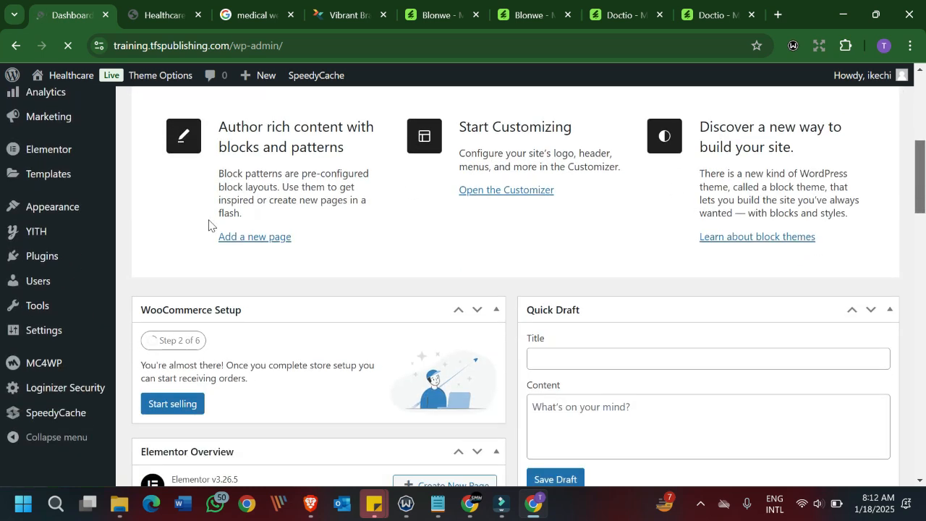
pyautogui.moveTo(29, 287)
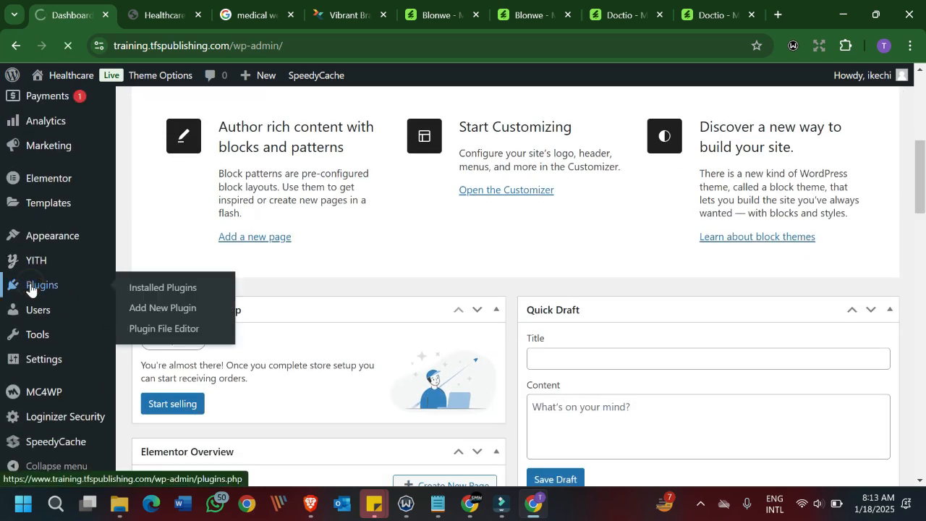
pyautogui.click(29, 287)
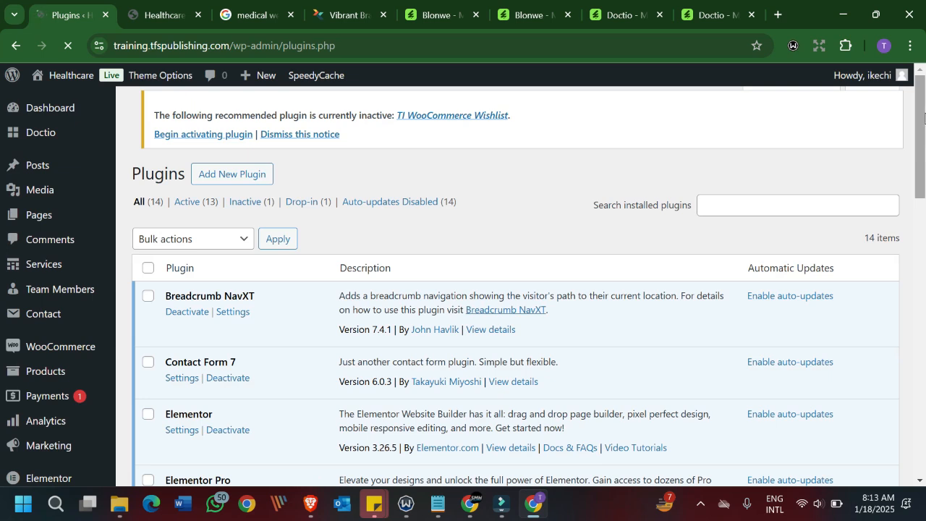
pyautogui.moveTo(923, 116); pyautogui.dragTo(924, 354)
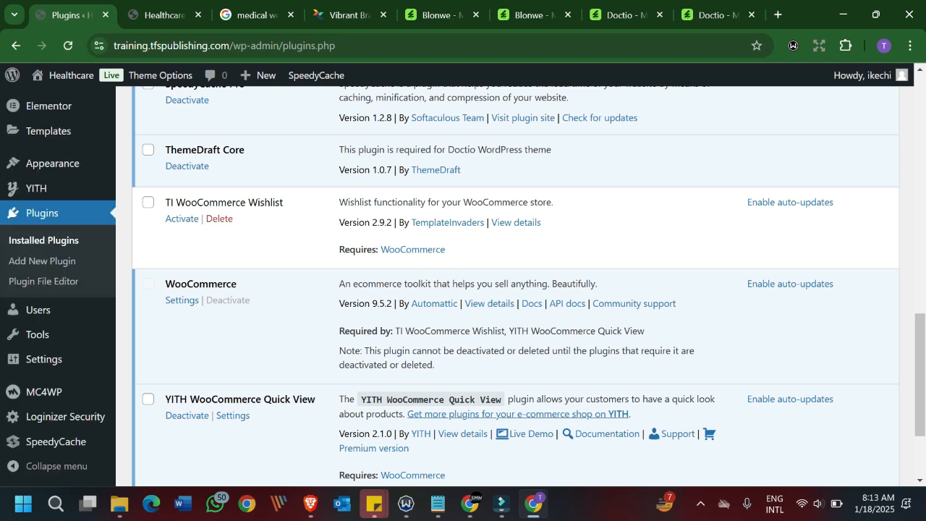
pyautogui.scroll(-1, 887, 219)
pyautogui.moveTo(921, 345); pyautogui.dragTo(921, 110)
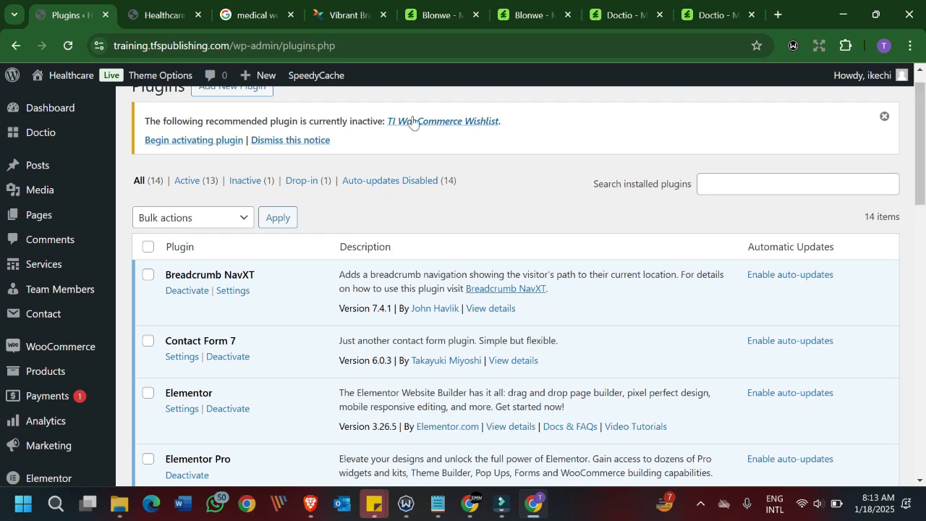
pyautogui.click(182, 141)
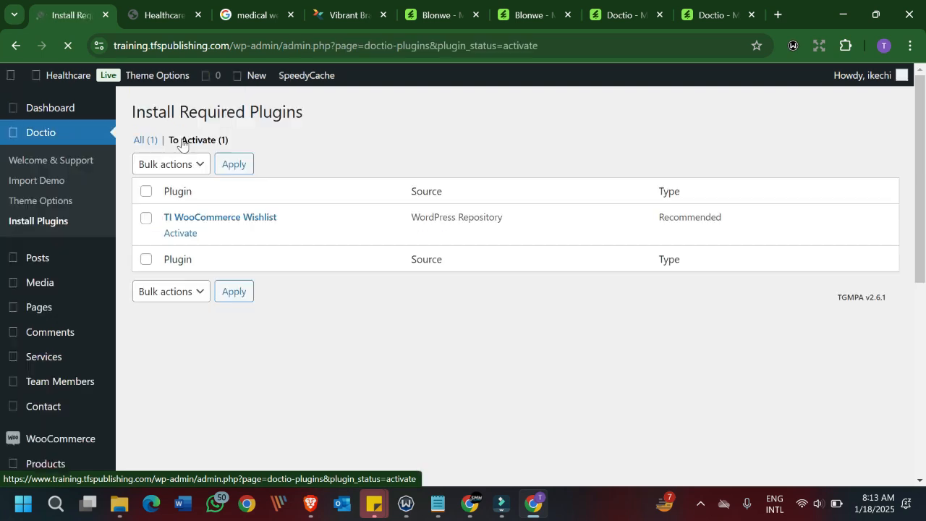
pyautogui.click(174, 238)
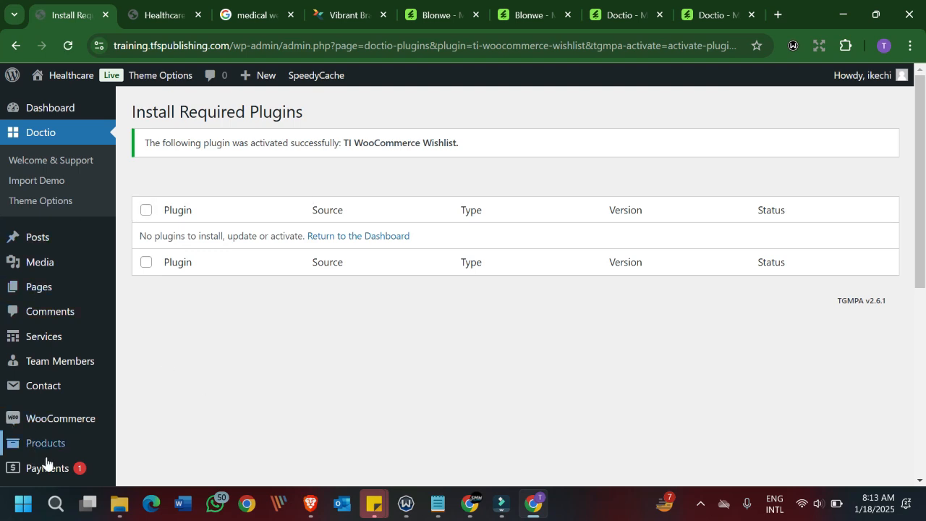
# Return to the installed plugins list and skip the WooCommerce Wishlist plugin's setup wizard.
pyautogui.moveTo(919, 146); pyautogui.dragTo(919, 275)
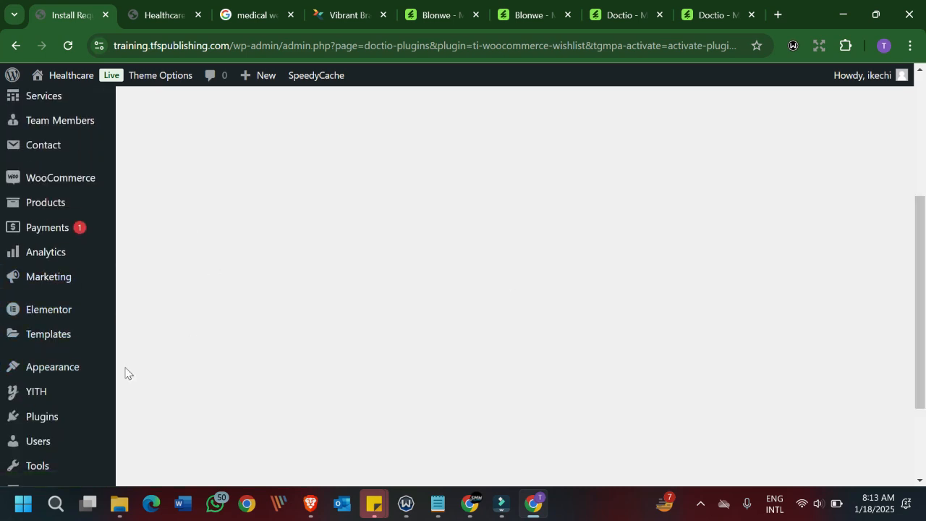
pyautogui.click(42, 423)
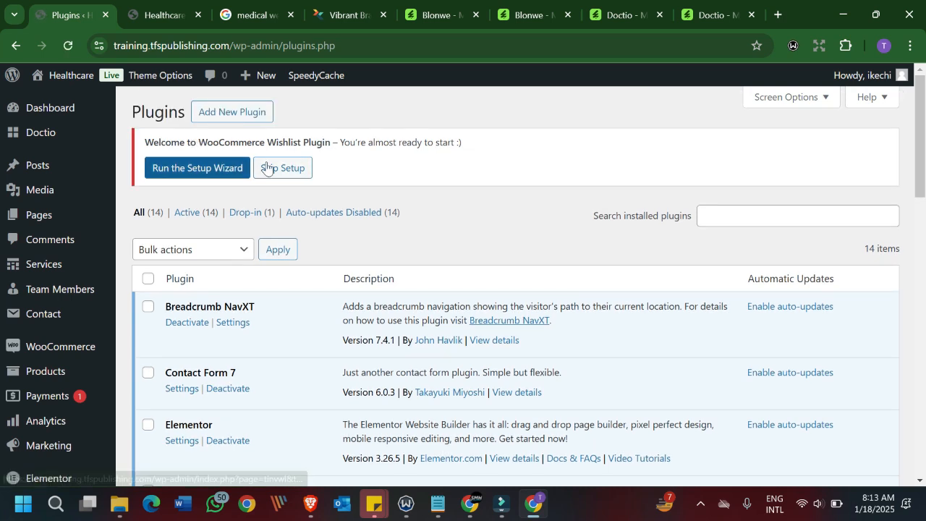
pyautogui.click(292, 169)
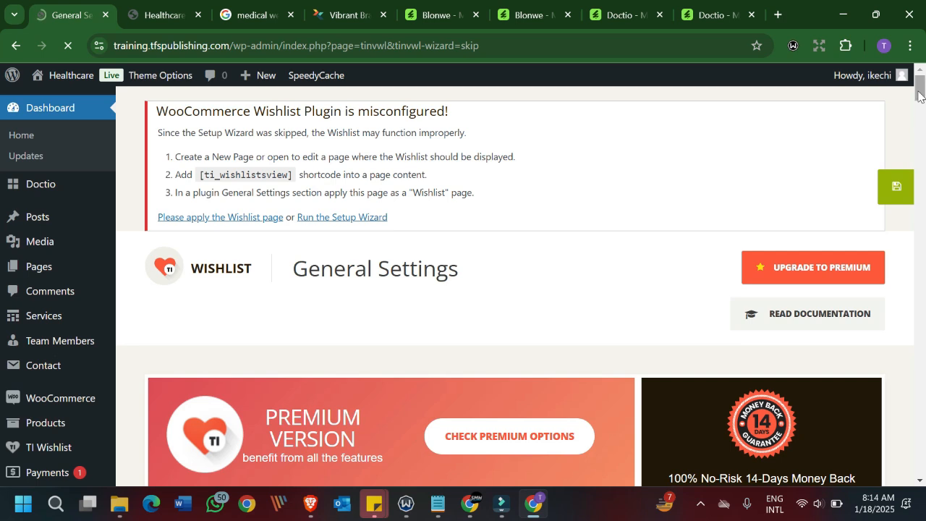
# Leave the wishlist general settings and open the Doctio theme's demo import page.
pyautogui.click(918, 122)
pyautogui.moveTo(917, 123); pyautogui.dragTo(920, 93)
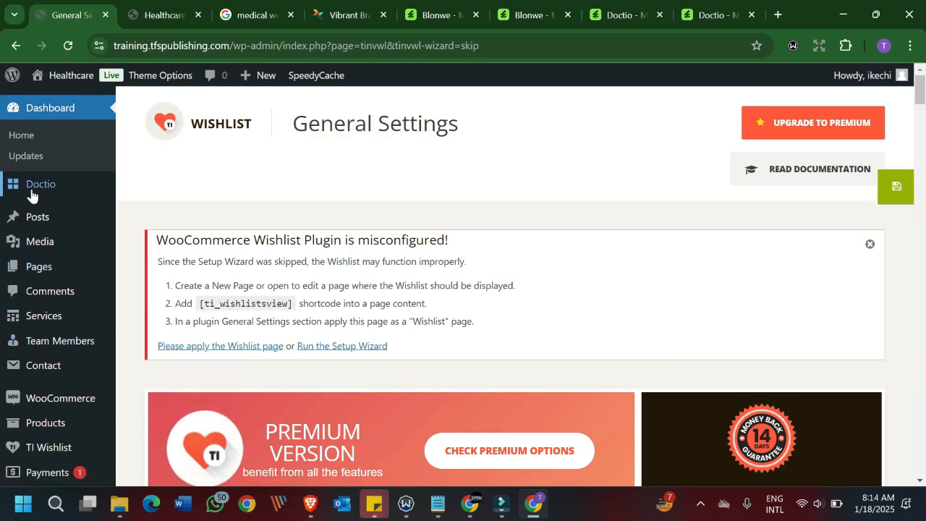
pyautogui.moveTo(31, 192)
pyautogui.click(167, 209)
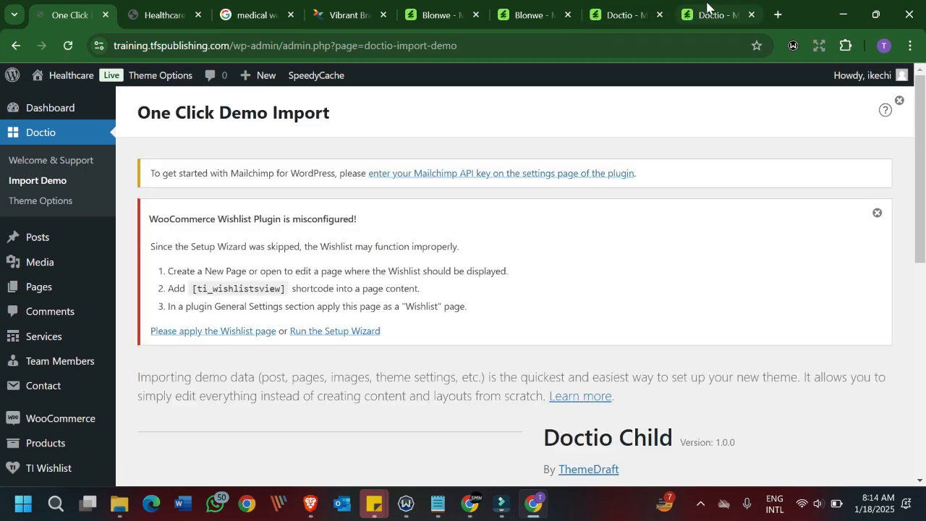
# Review the Doctio live demo and its ThemeForest item page, and open the live preview in another browser tab.
pyautogui.click(707, 7)
pyautogui.moveTo(922, 130); pyautogui.dragTo(913, 300)
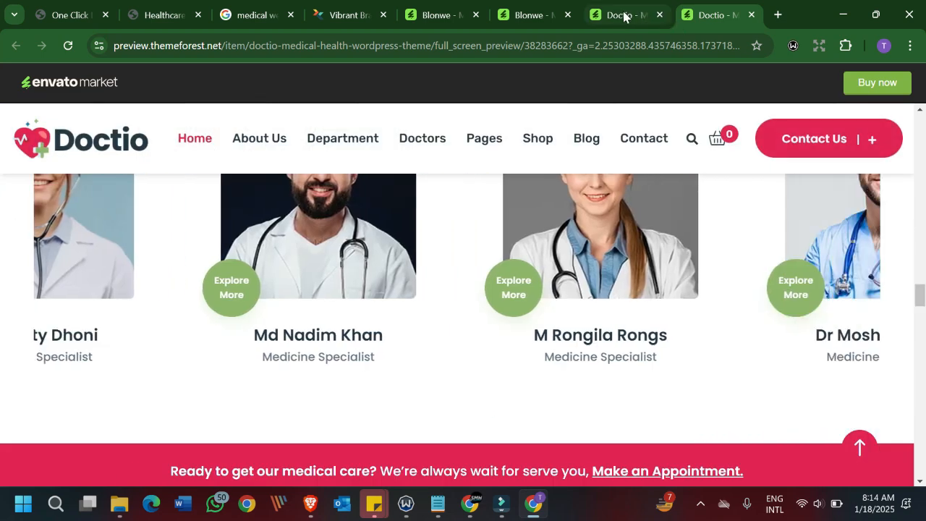
pyautogui.click(623, 14)
pyautogui.moveTo(924, 127)
pyautogui.mouseDown()
pyautogui.moveTo(920, 162)
pyautogui.moveTo(922, 116)
pyautogui.mouseUp()
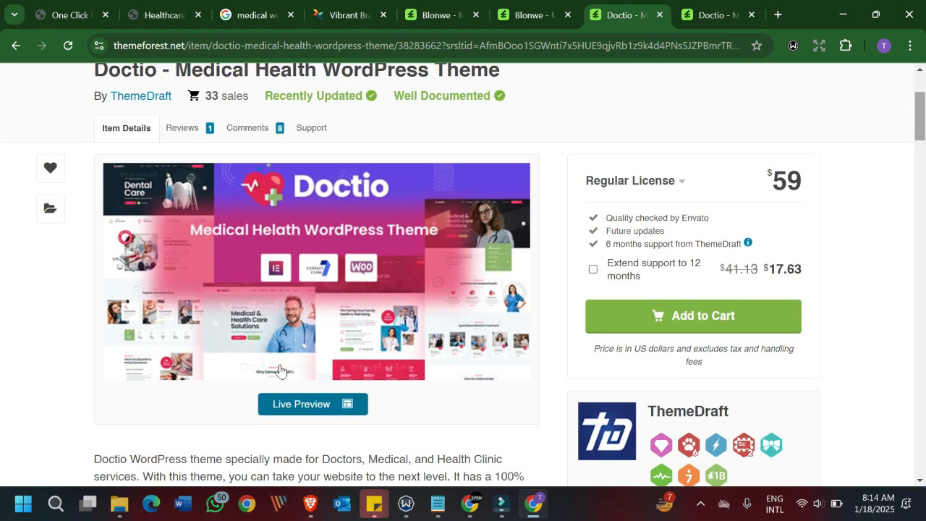
pyautogui.click(689, 8)
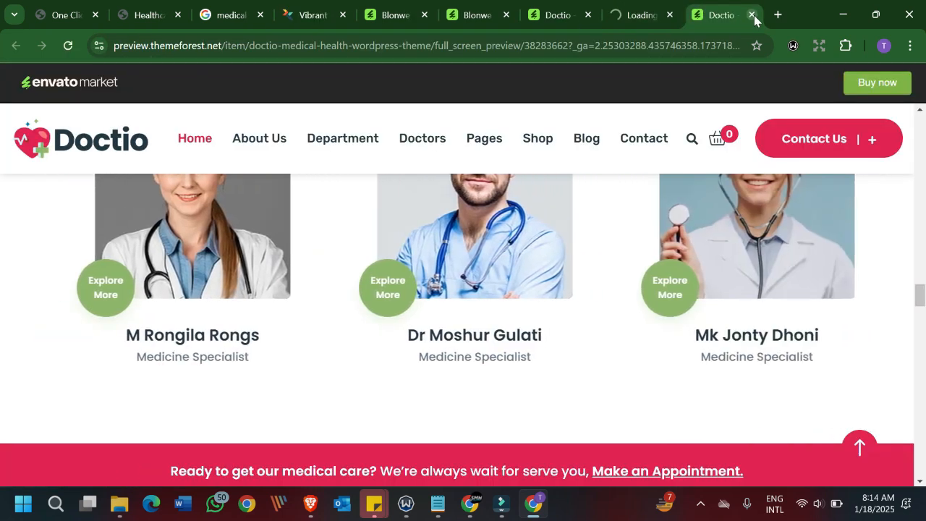
pyautogui.click(640, 13)
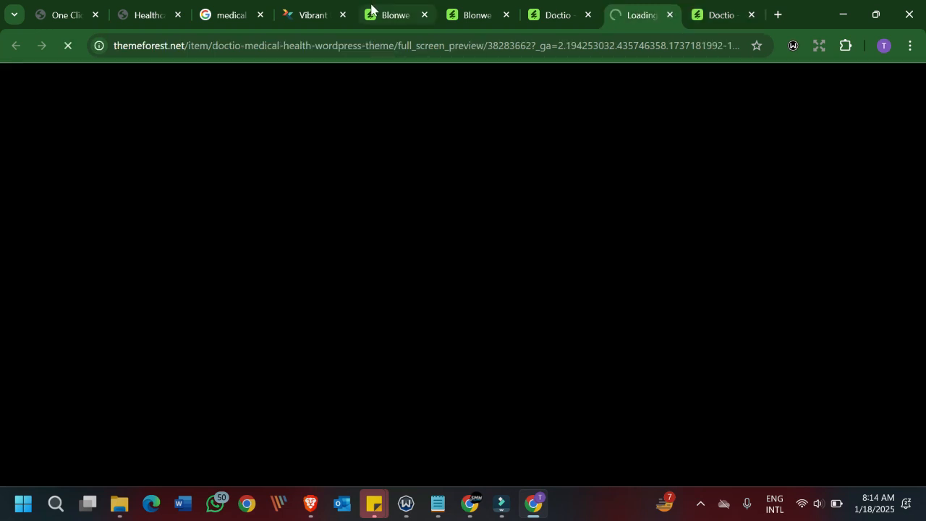
# Close the Vibrant Brands tab, both Blonwe tabs and the Doctio item page tab, keeping the Doctio live previews open.
pyautogui.click(315, 7)
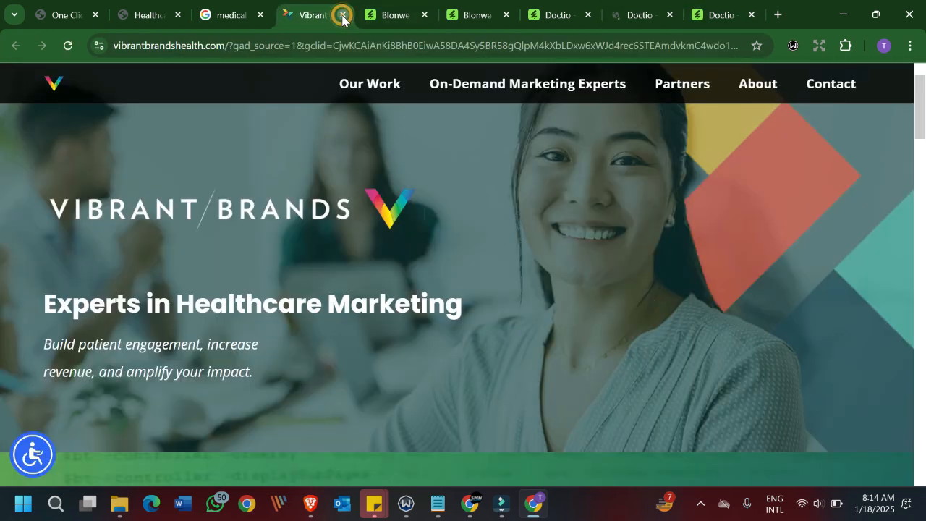
pyautogui.click(342, 15)
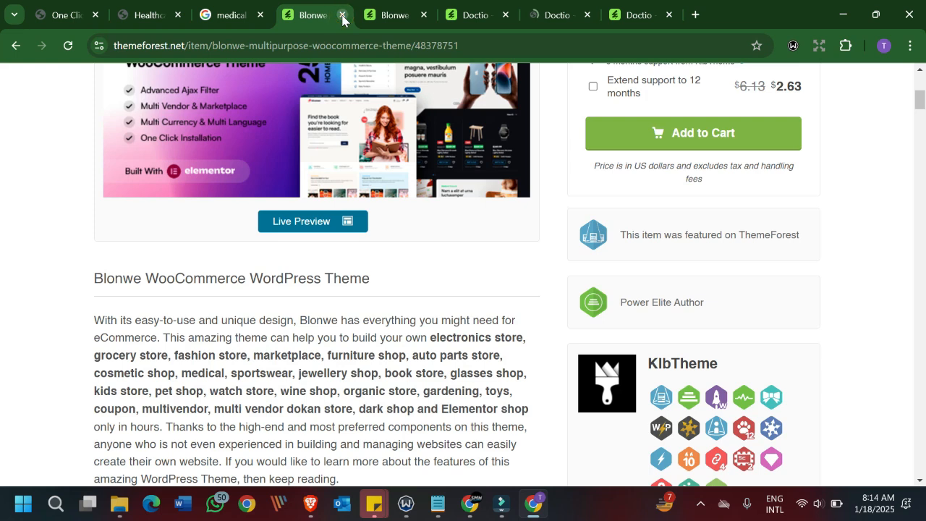
pyautogui.click(342, 15)
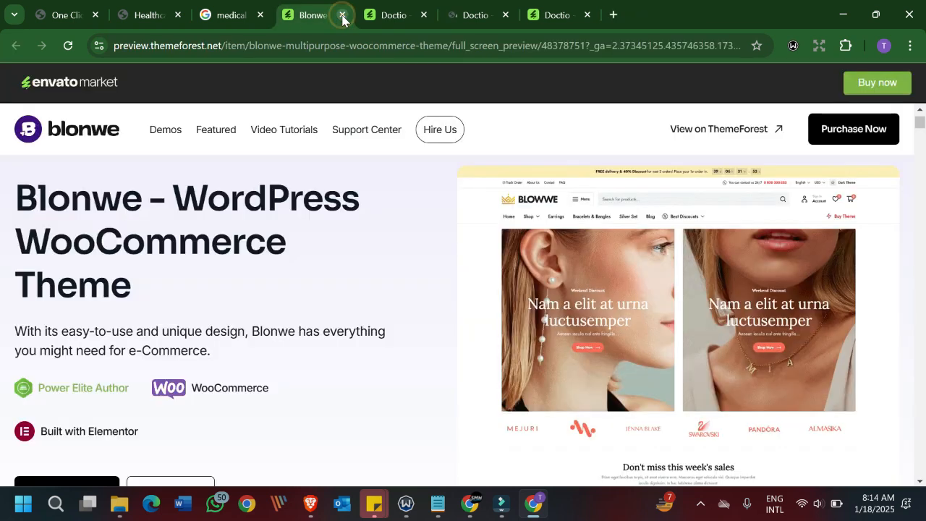
pyautogui.click(342, 15)
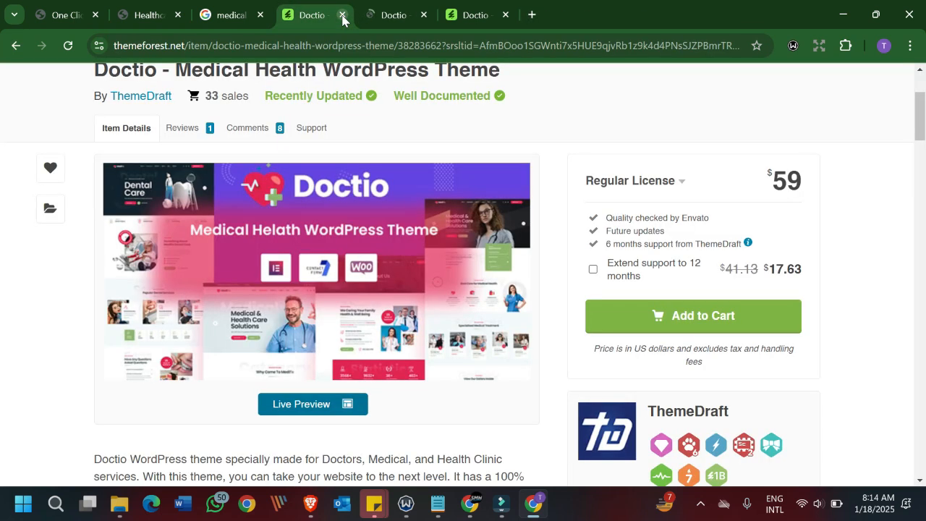
pyautogui.click(382, 16)
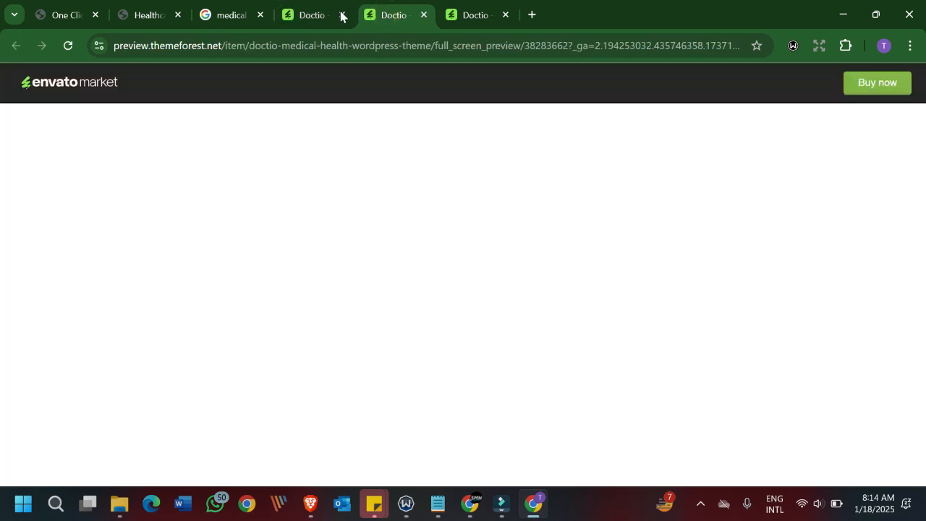
pyautogui.click(303, 16)
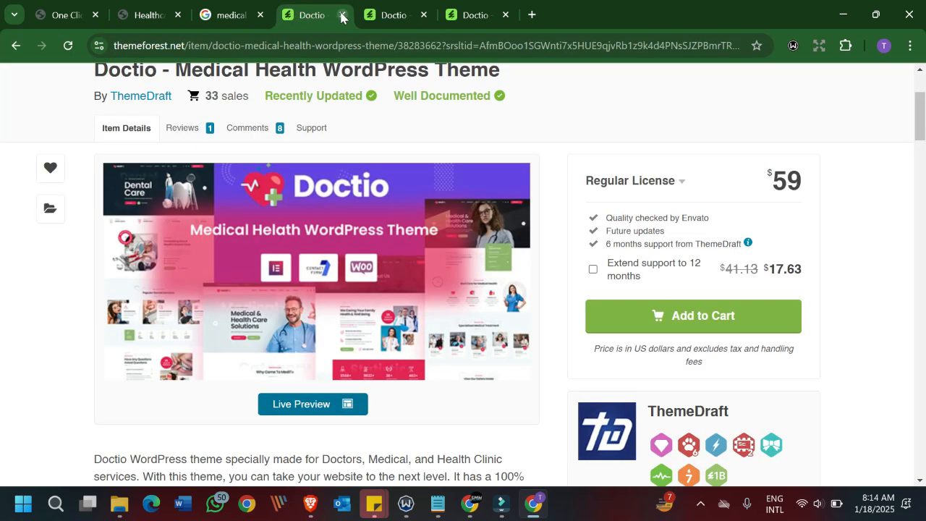
pyautogui.click(342, 15)
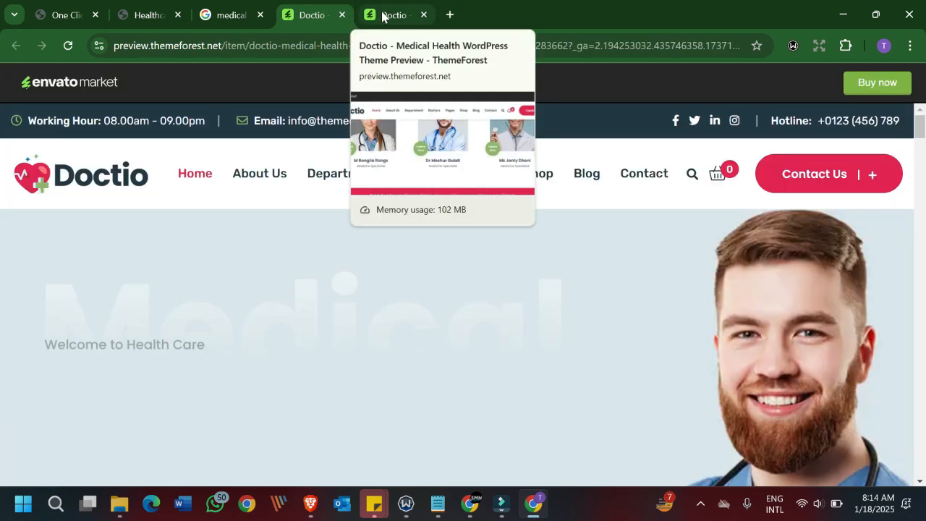
# Look over the Doctio live preview's homepage and preview the Home Two demo from the site's demo import page.
pyautogui.click(382, 16)
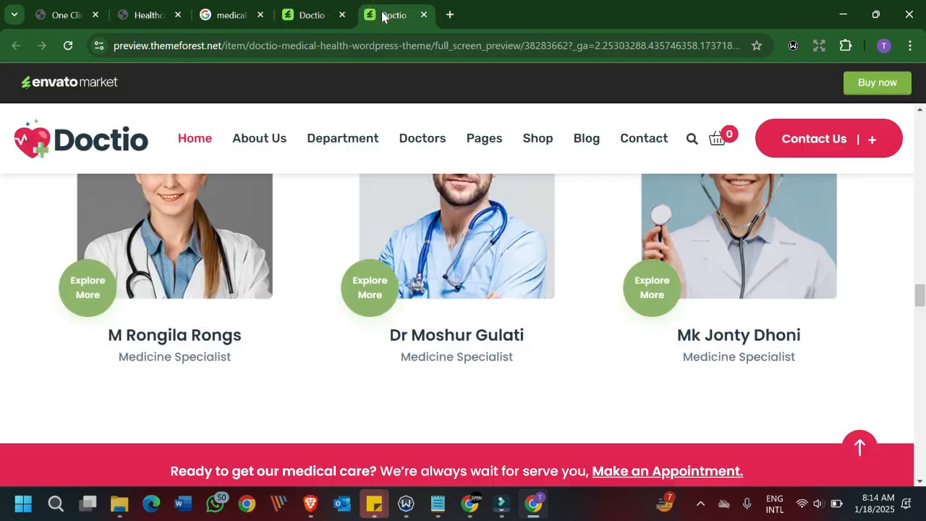
pyautogui.moveTo(917, 296); pyautogui.dragTo(922, 134)
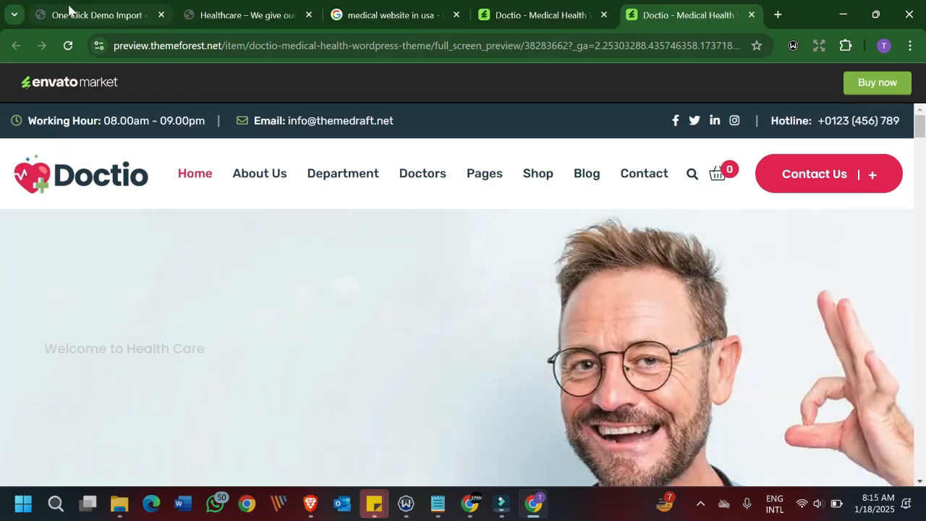
pyautogui.click(70, 9)
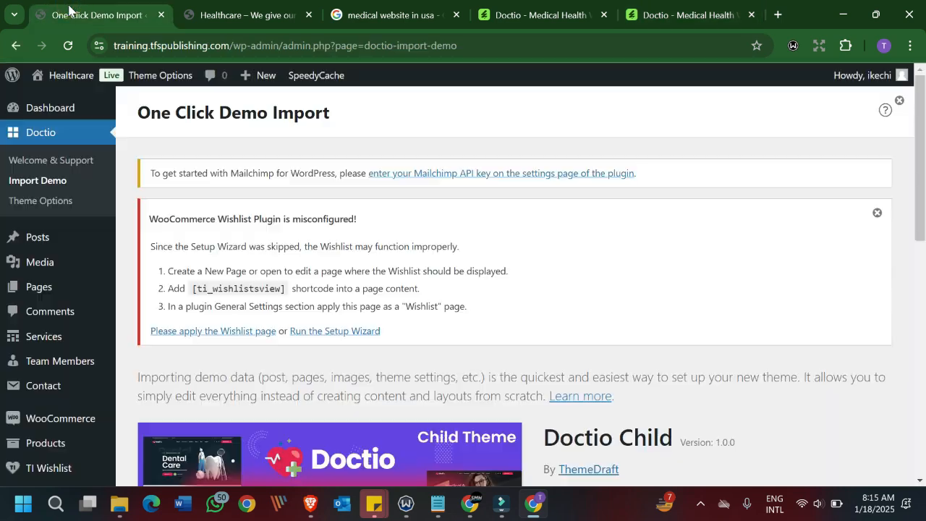
pyautogui.moveTo(922, 132); pyautogui.dragTo(924, 363)
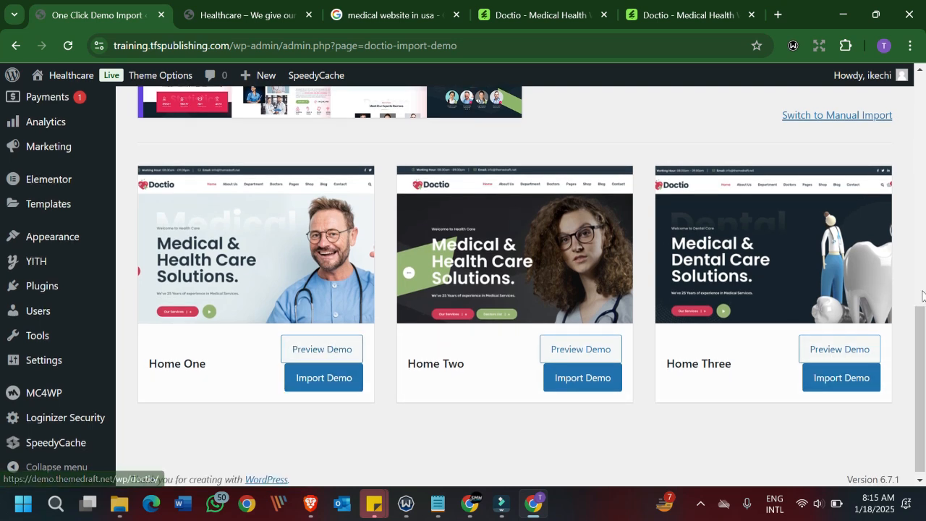
pyautogui.moveTo(923, 352)
pyautogui.mouseDown()
pyautogui.moveTo(923, 222)
pyautogui.moveTo(924, 349)
pyautogui.mouseUp()
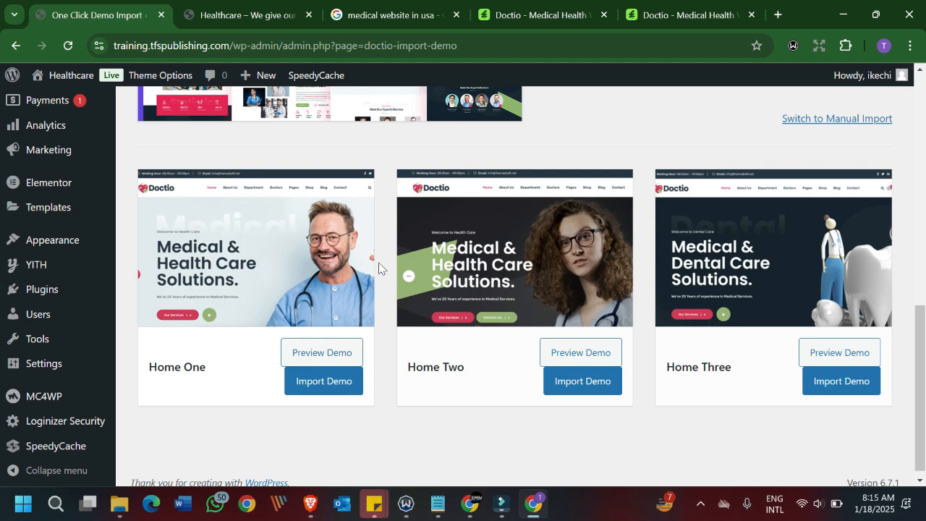
pyautogui.click(569, 354)
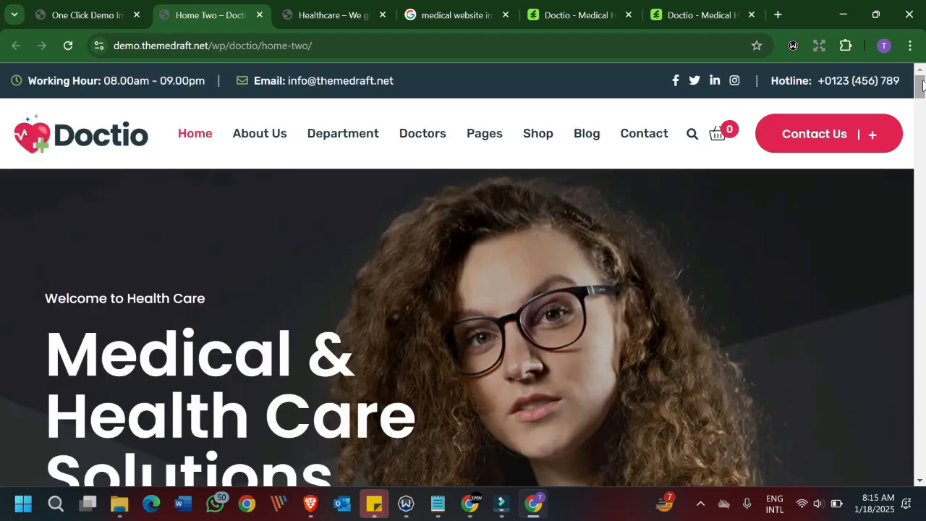
pyautogui.moveTo(922, 86)
pyautogui.mouseDown()
pyautogui.moveTo(915, 359)
pyautogui.moveTo(918, 81)
pyautogui.mouseUp()
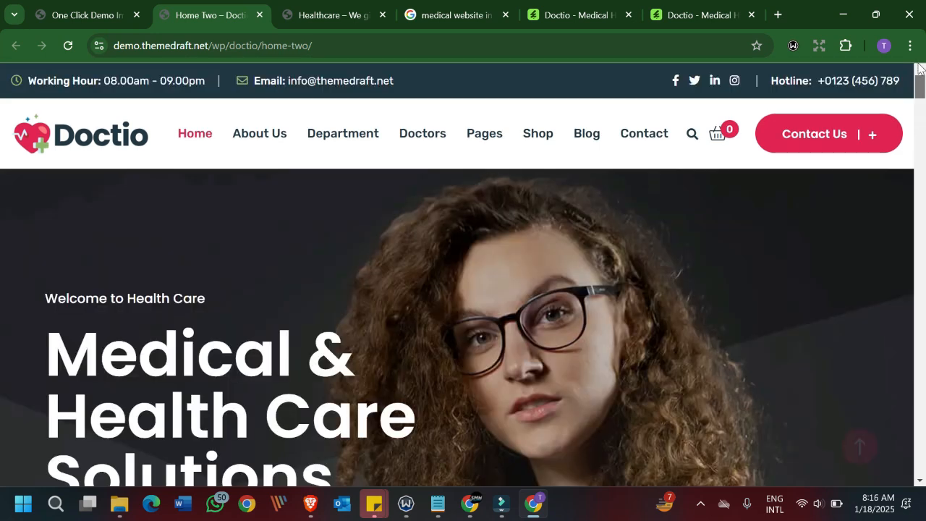
# Import the Home Two demo content into the site from the demo import page.
pyautogui.click(76, 7)
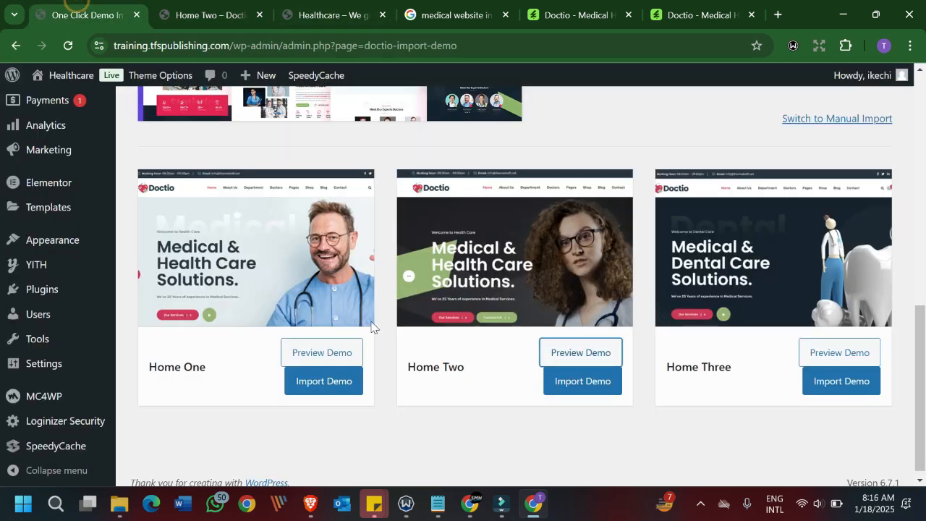
pyautogui.click(592, 390)
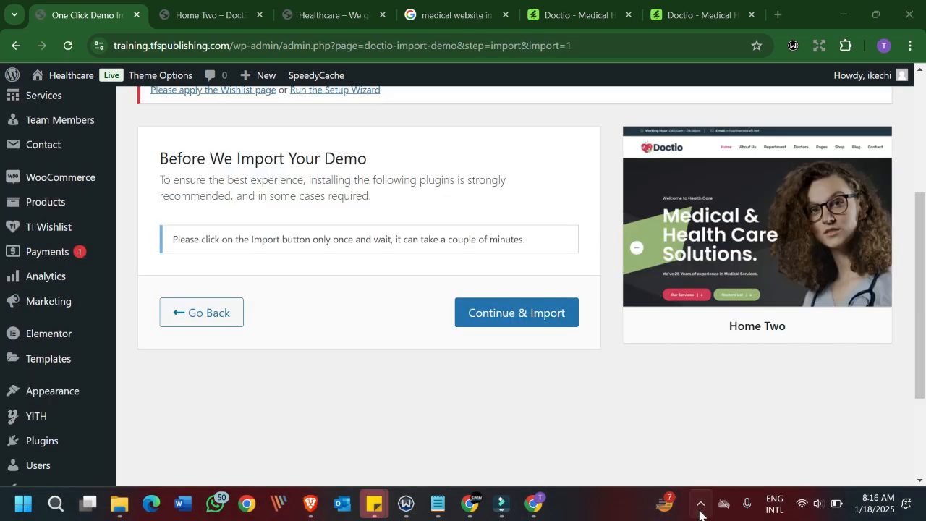
pyautogui.click(699, 504)
pyautogui.moveTo(918, 331); pyautogui.dragTo(924, 300)
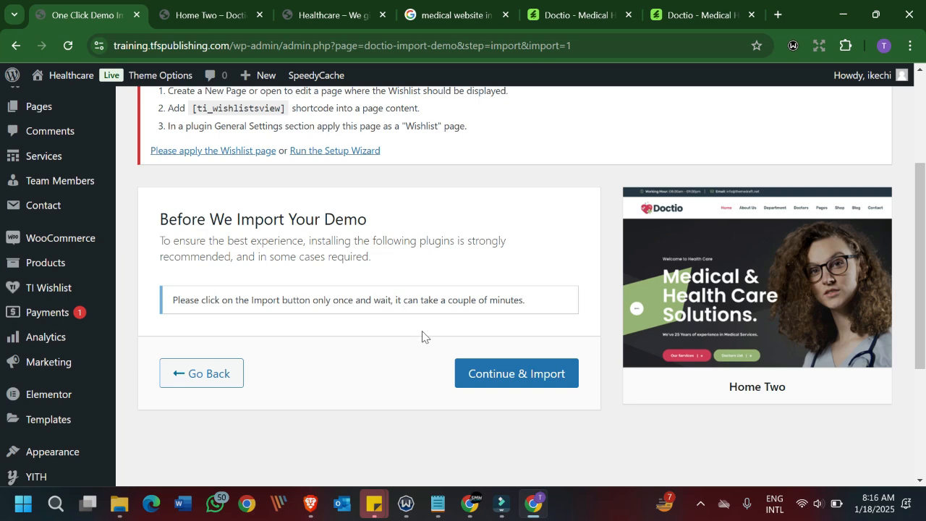
pyautogui.click(498, 379)
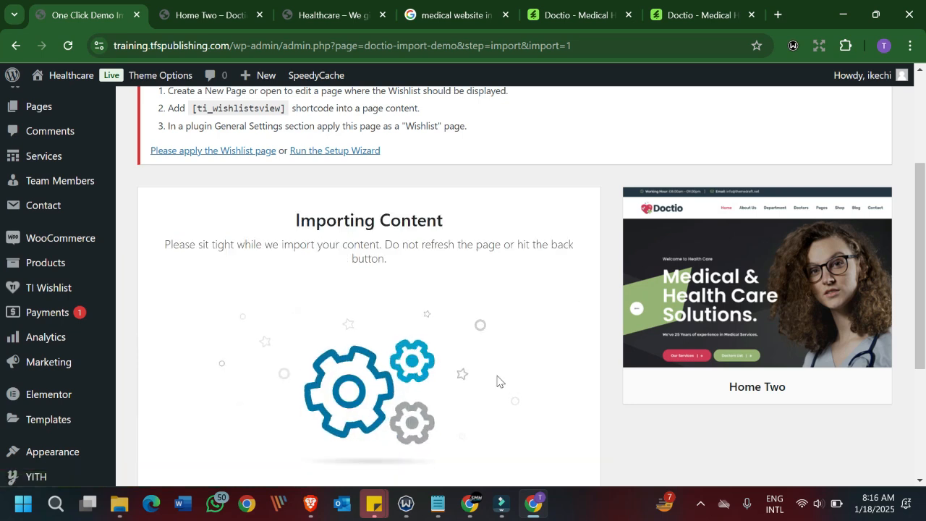
pyautogui.click(700, 504)
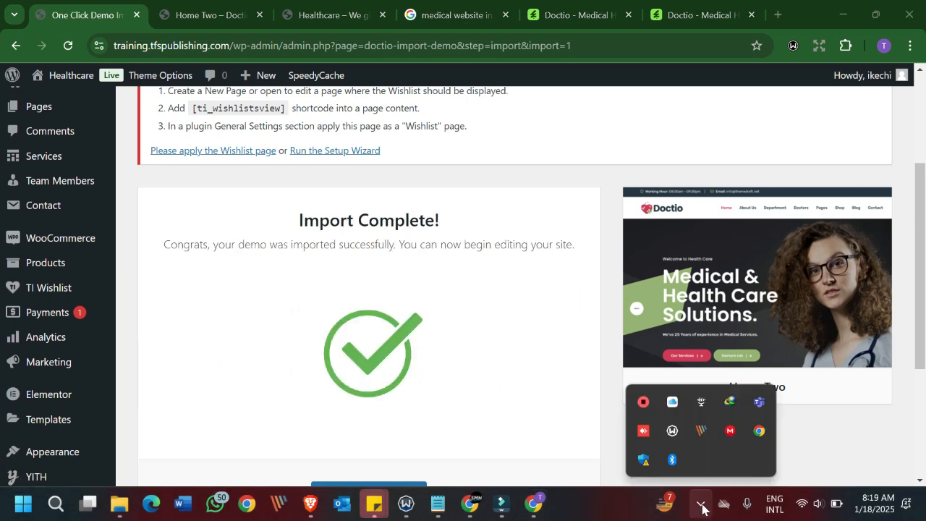
pyautogui.click(506, 195)
# Open the healthcare site's front end in a new browser tab and place that tab beside the demo import tab.
pyautogui.click(192, 17)
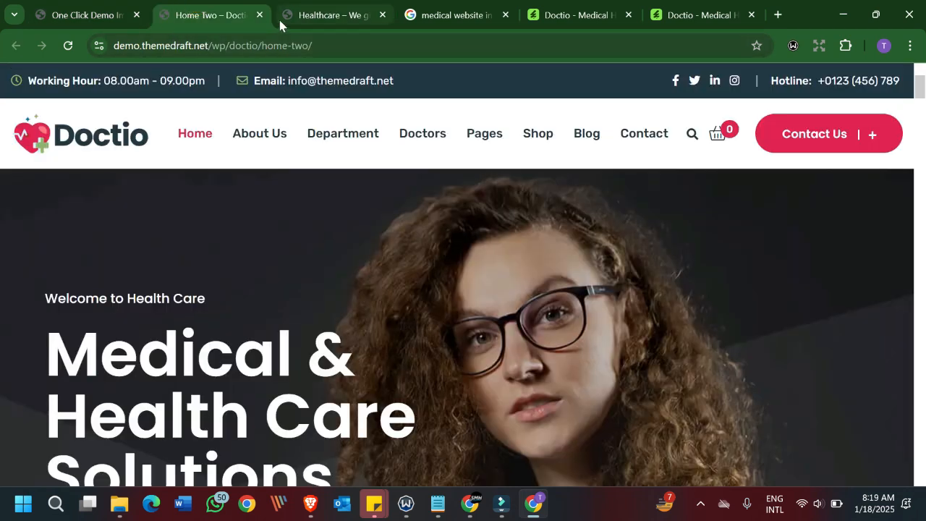
pyautogui.click(58, 15)
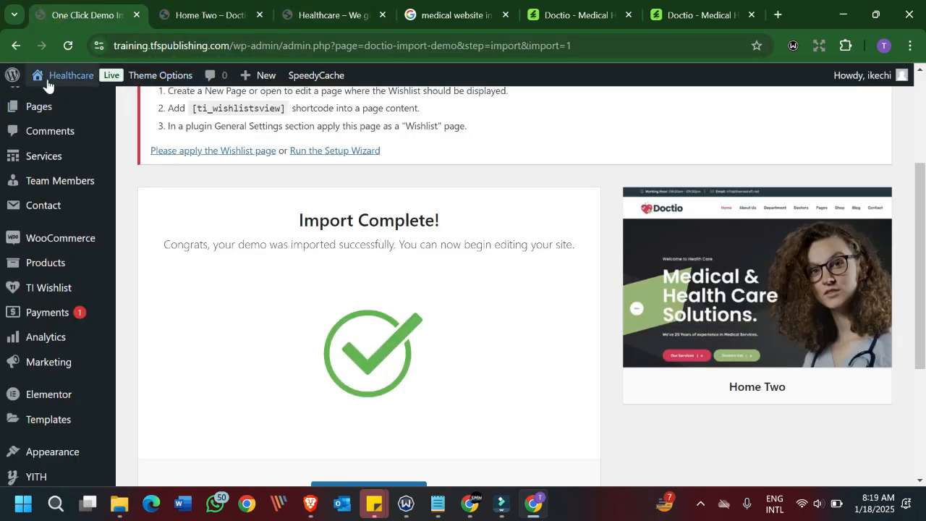
pyautogui.moveTo(40, 86)
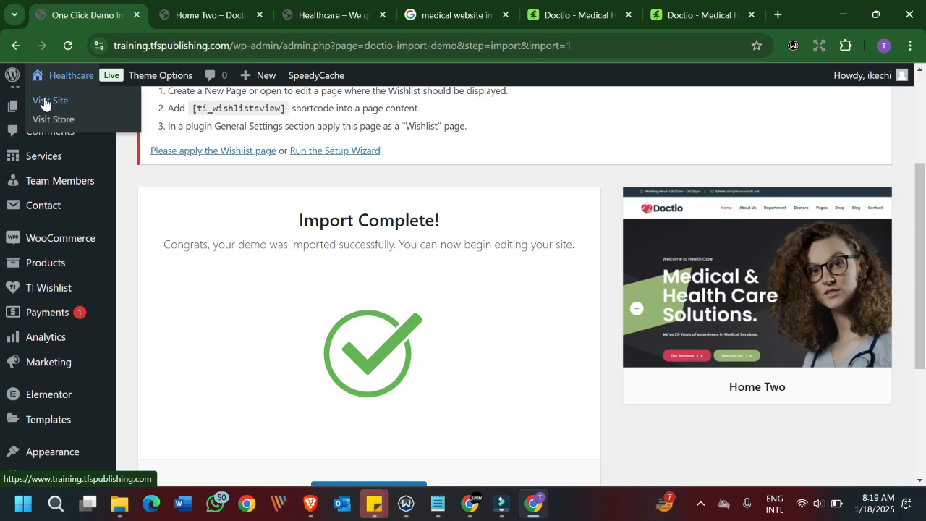
pyautogui.rightClick(44, 102)
pyautogui.click(74, 116)
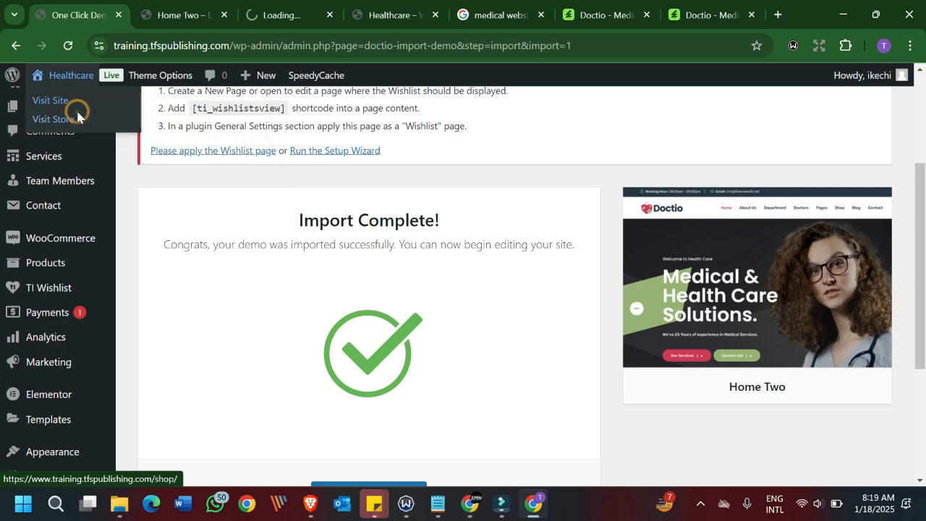
pyautogui.click(254, 13)
pyautogui.moveTo(292, 14)
pyautogui.mouseDown()
pyautogui.moveTo(162, 13)
pyautogui.moveTo(191, 28)
pyautogui.mouseUp()
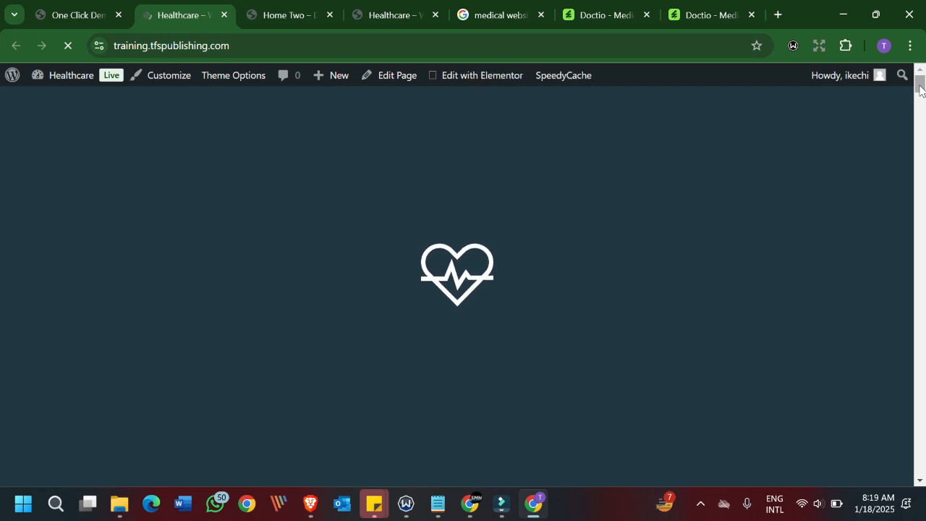
# Compare the site's imported homepage with the Home Two demo and check the Department submenu in its navigation.
pyautogui.click(279, 15)
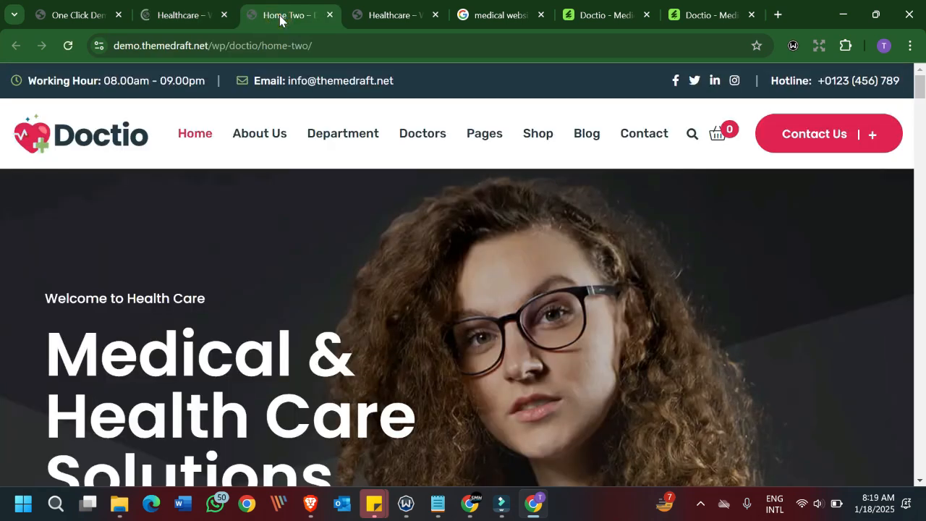
pyautogui.click(166, 15)
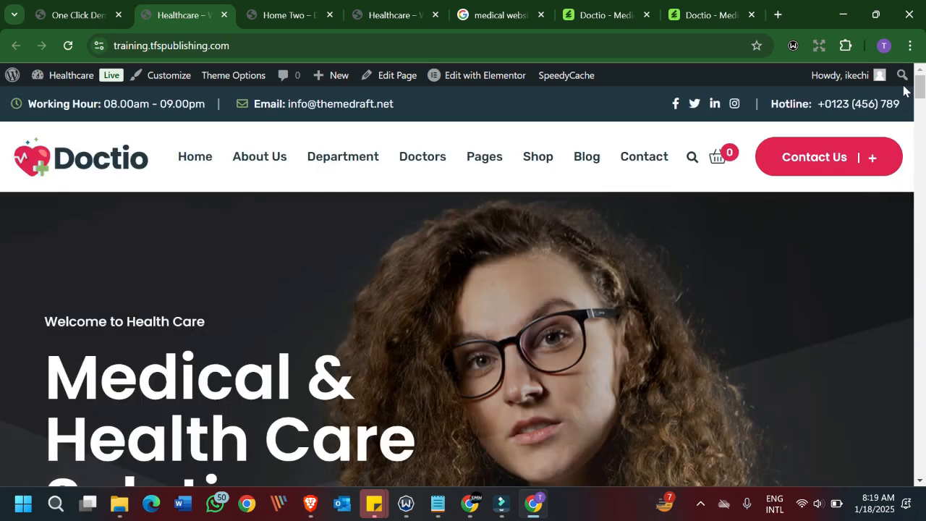
pyautogui.moveTo(920, 86); pyautogui.dragTo(919, 188)
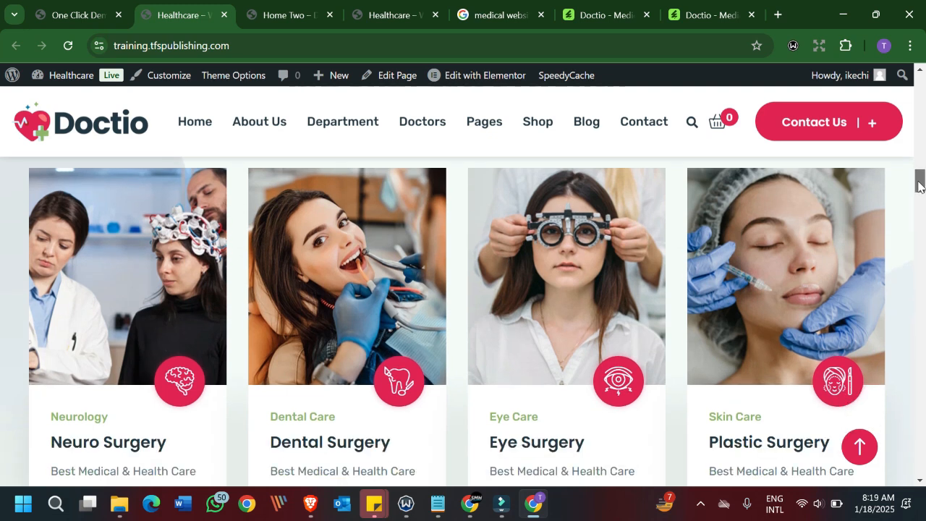
pyautogui.click(283, 6)
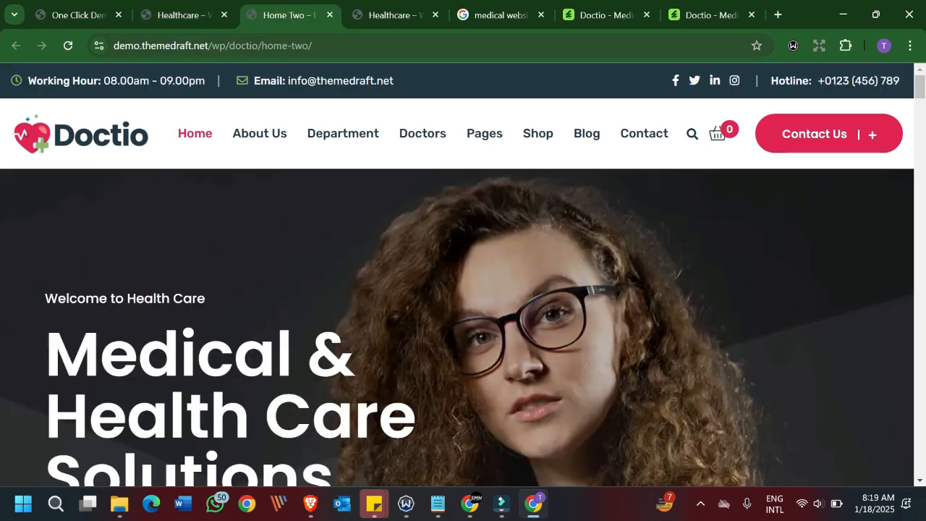
pyautogui.moveTo(920, 90)
pyautogui.mouseDown()
pyautogui.moveTo(920, 110)
pyautogui.moveTo(919, 80)
pyautogui.mouseUp()
pyautogui.click(186, 17)
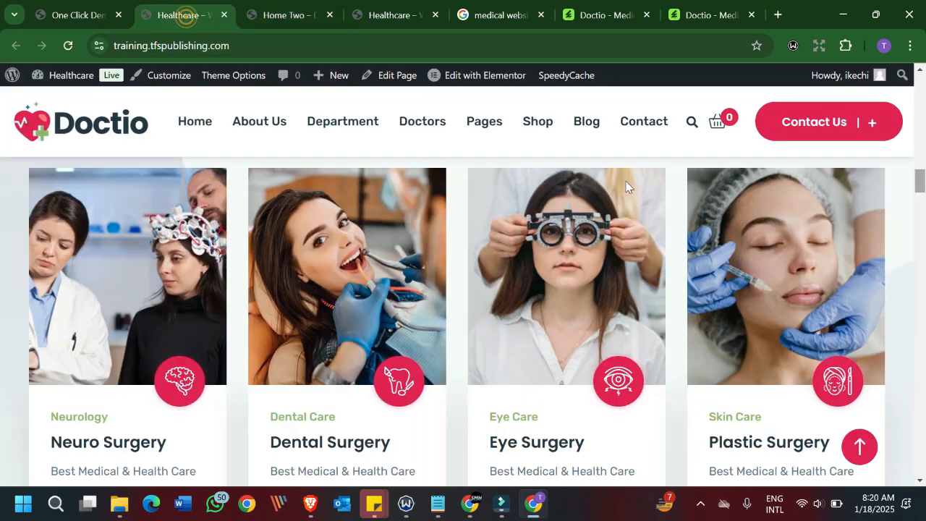
pyautogui.moveTo(920, 179); pyautogui.dragTo(921, 108)
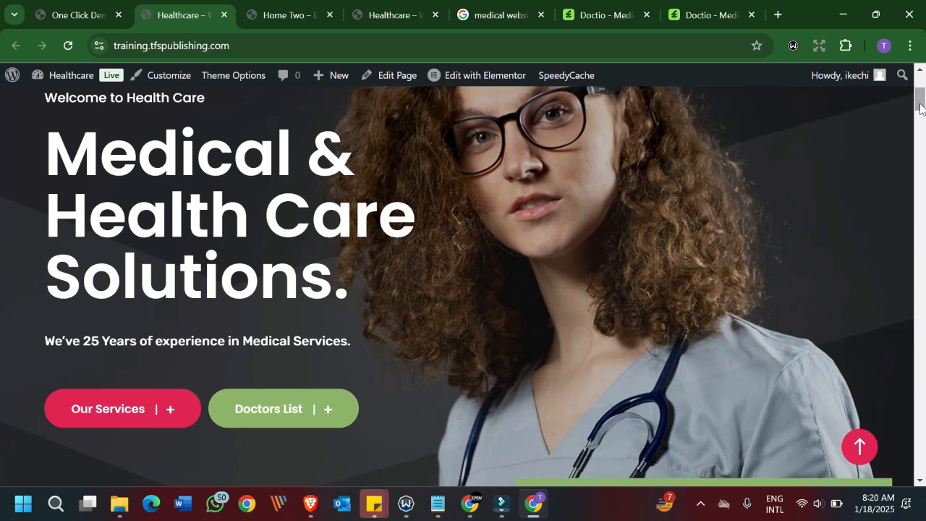
pyautogui.moveTo(921, 107)
pyautogui.mouseDown()
pyautogui.moveTo(917, 141)
pyautogui.moveTo(921, 75)
pyautogui.moveTo(922, 459)
pyautogui.moveTo(919, 77)
pyautogui.mouseUp()
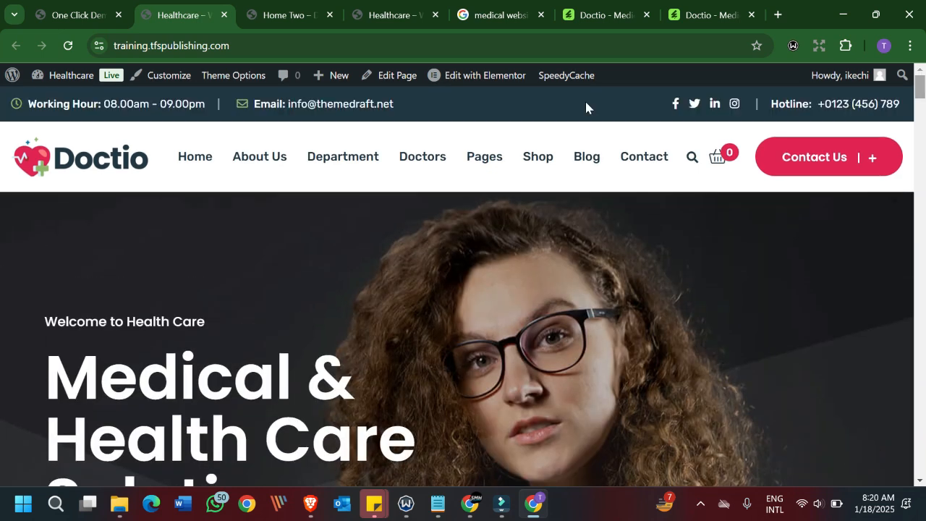
pyautogui.moveTo(322, 154)
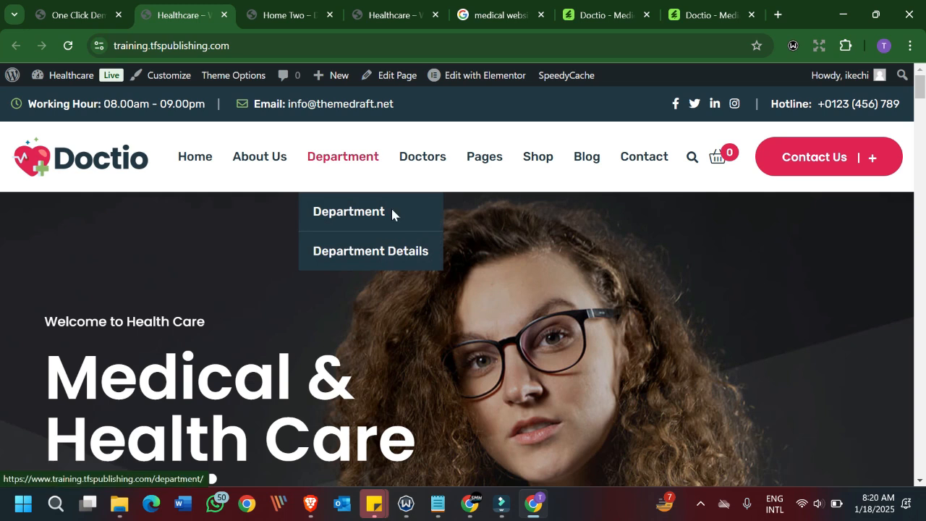